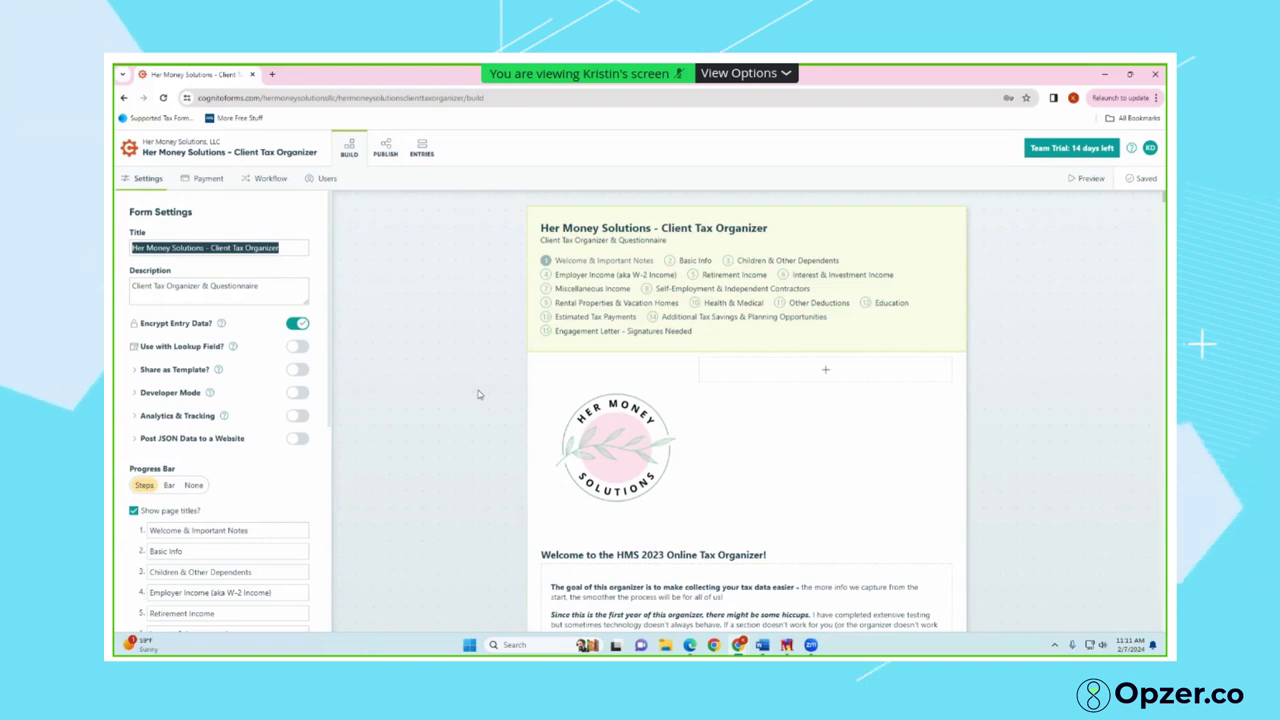
# Read through the welcome page text, then open the tax organizer preview as a Public client
pyautogui.scroll(-2, 478, 396)
pyautogui.scroll(-1, 478, 397)
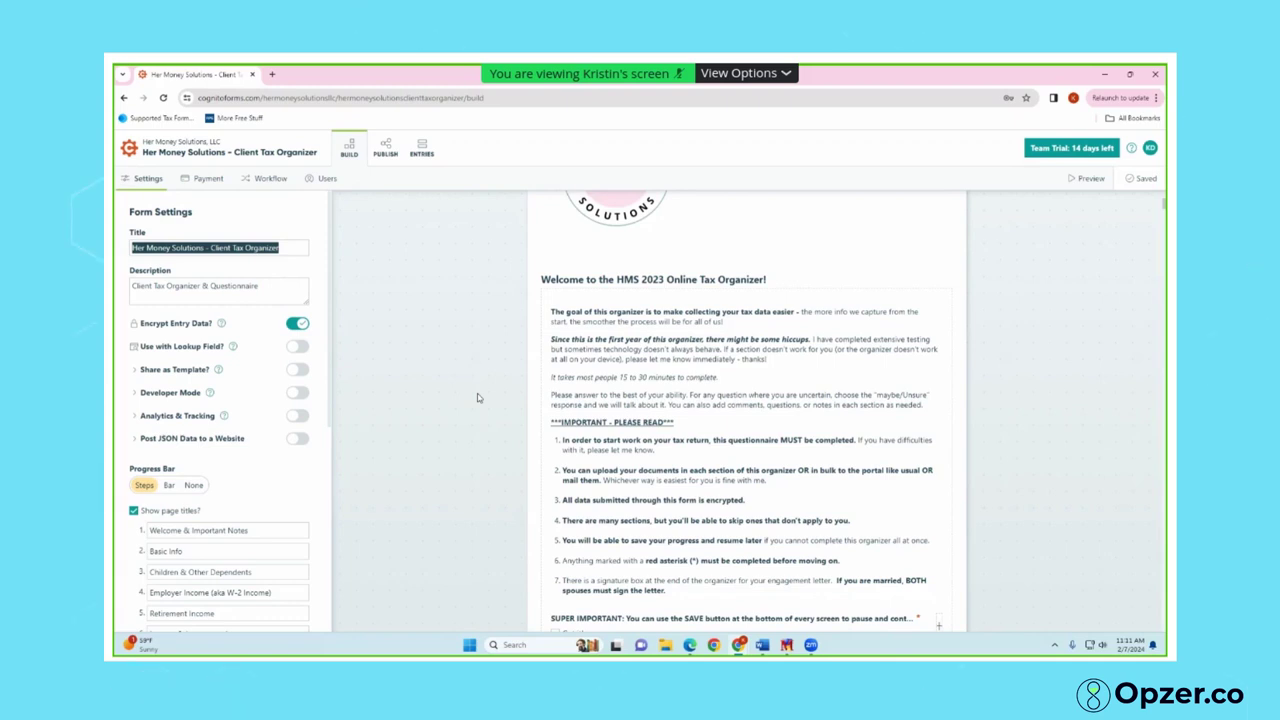
pyautogui.scroll(-2, 477, 398)
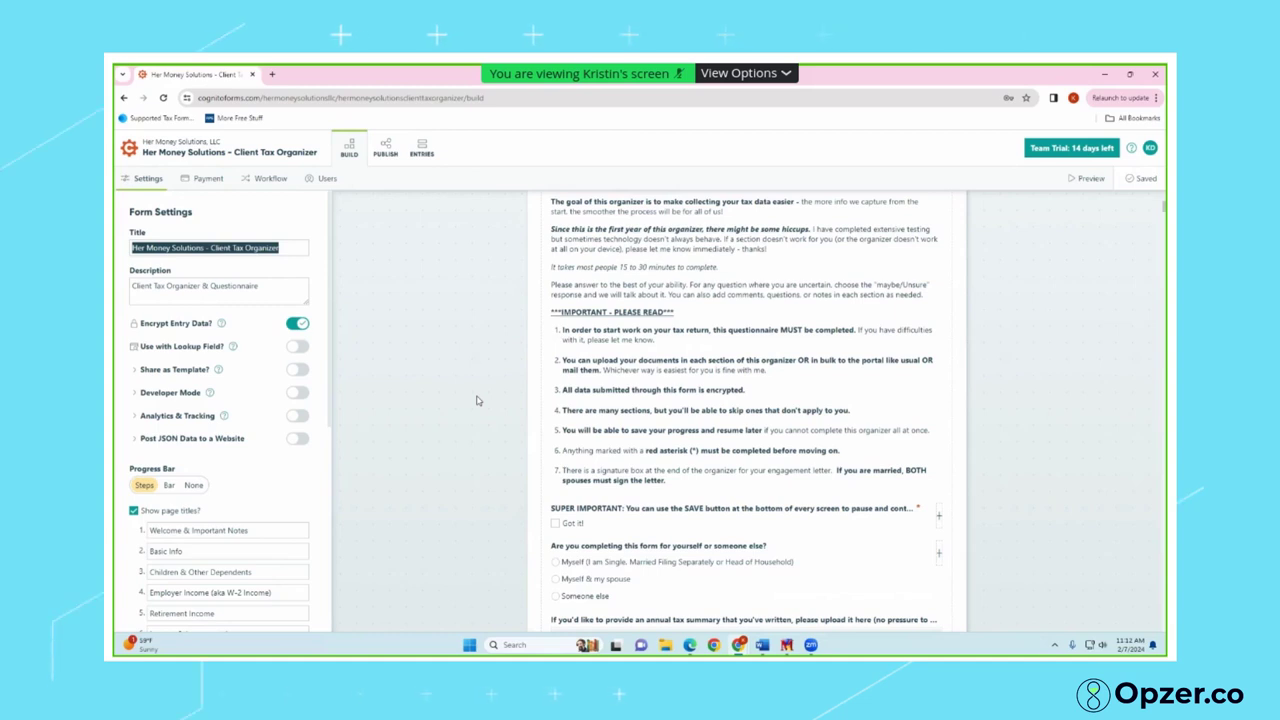
pyautogui.scroll(-3, 520, 380)
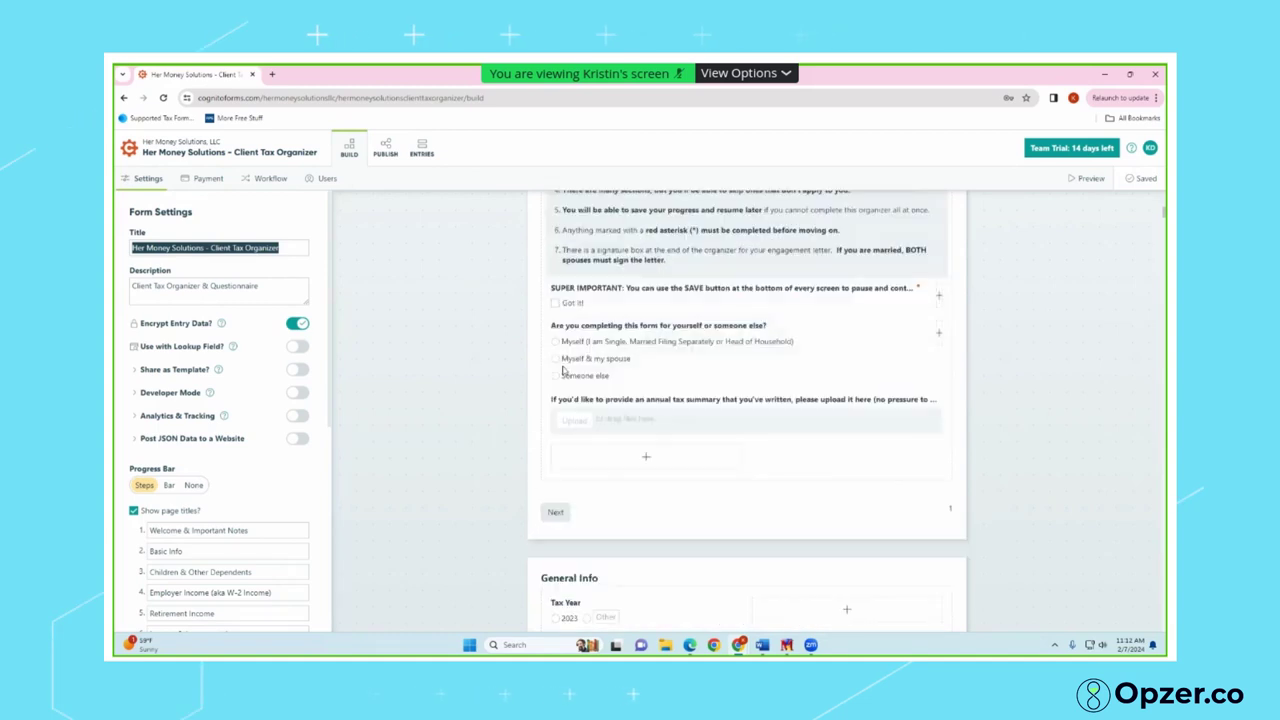
pyautogui.scroll(3, 558, 325)
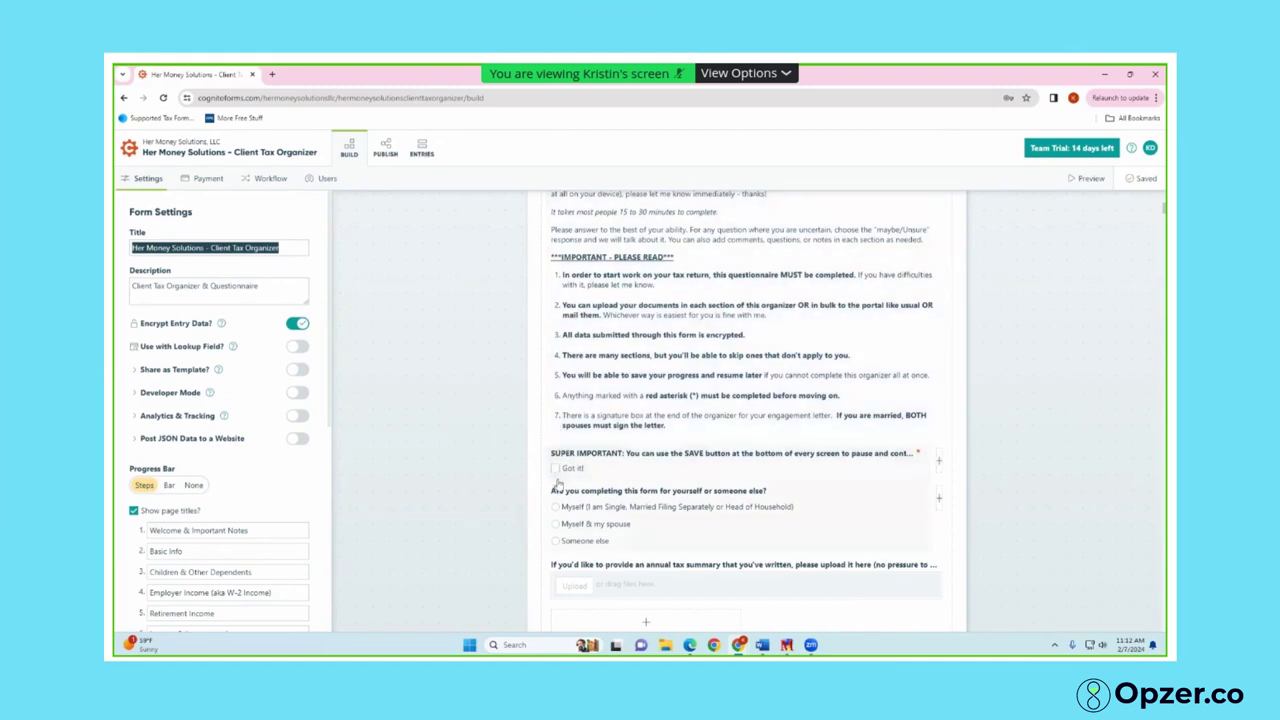
pyautogui.scroll(-1, 560, 493)
pyautogui.scroll(2, 952, 253)
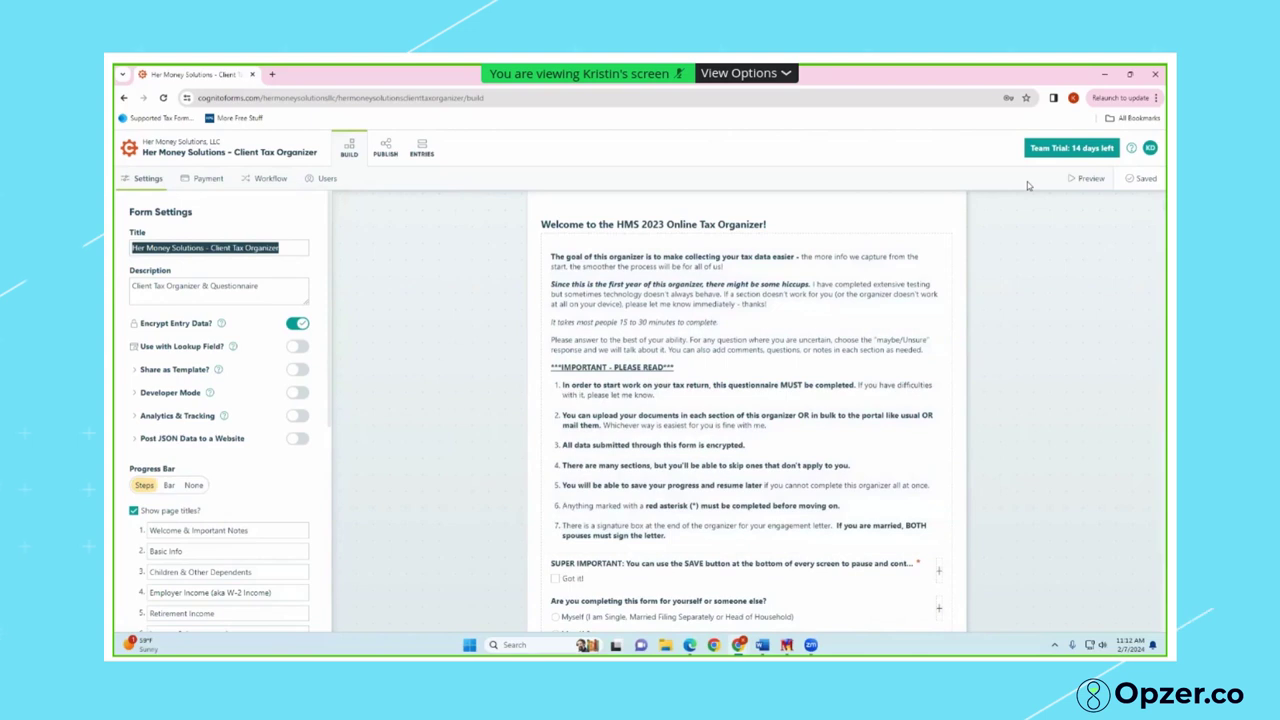
pyautogui.click(1088, 178)
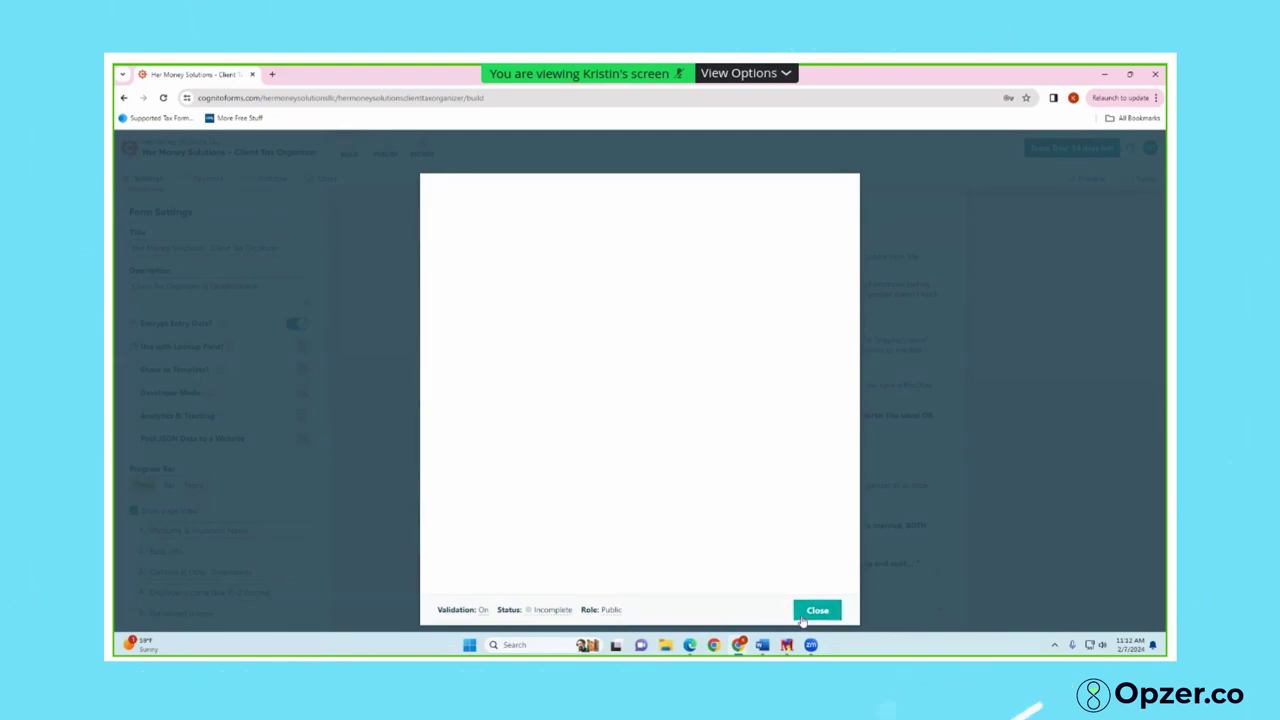
# Reopen the preview, tick 'Got it!' for save-and-continue and choose 'Myself & my spouse'
pyautogui.click(805, 618)
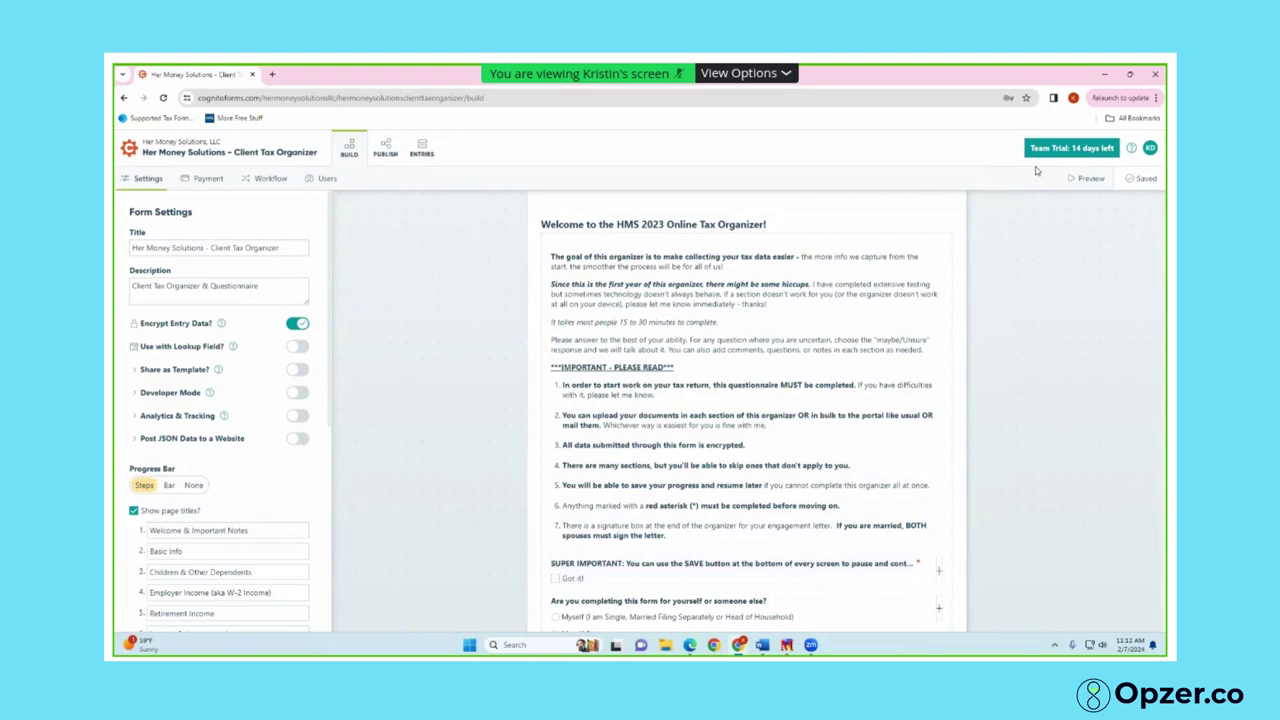
pyautogui.click(1085, 181)
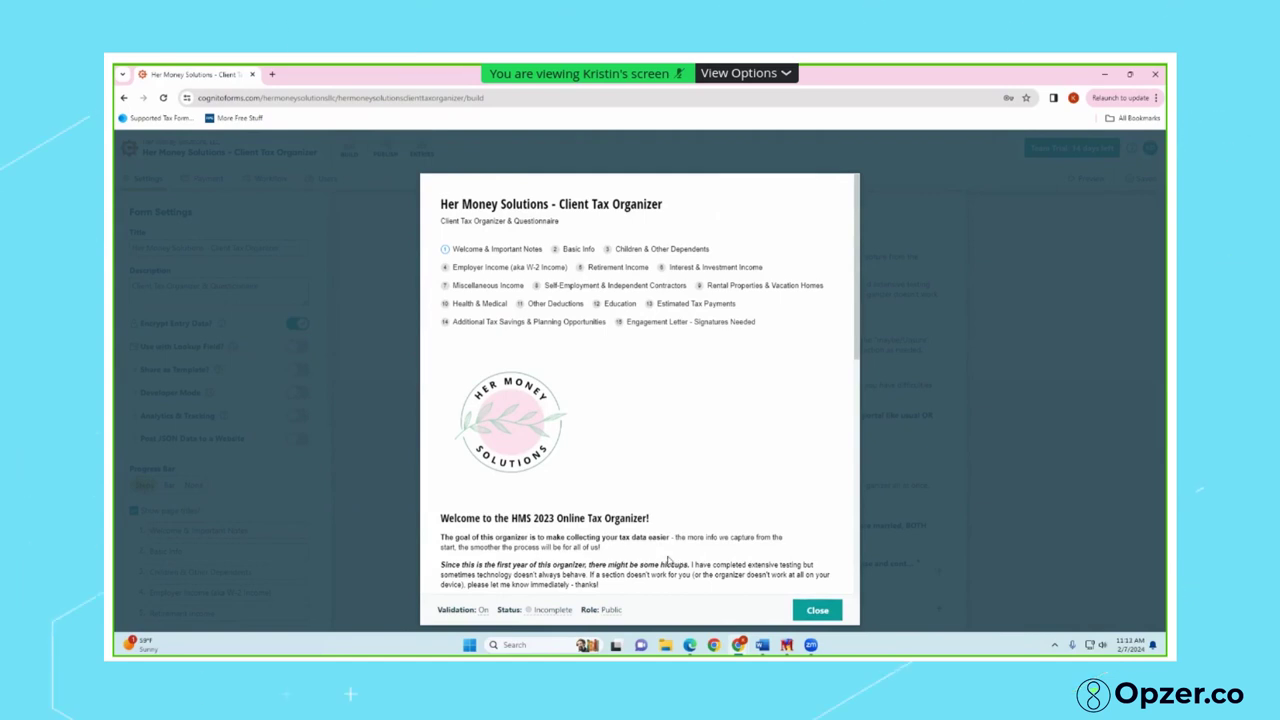
pyautogui.scroll(-1, 668, 560)
pyautogui.scroll(-1, 605, 555)
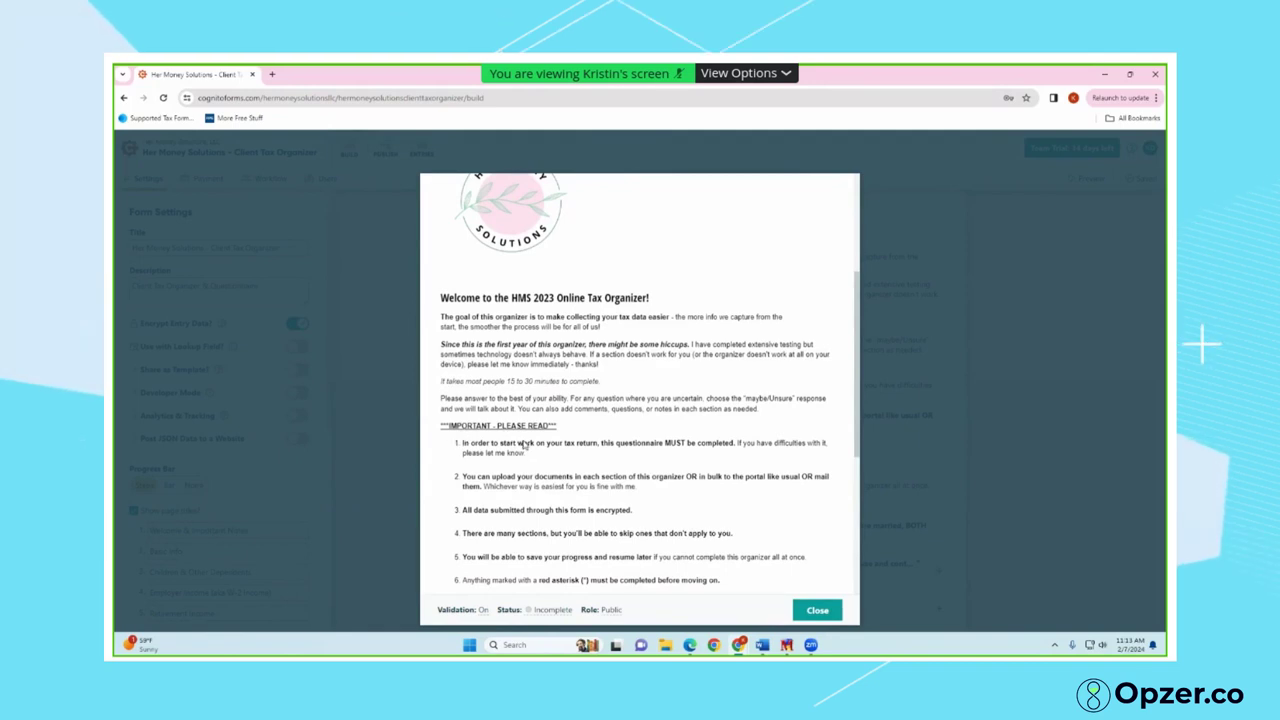
pyautogui.scroll(-1, 480, 500)
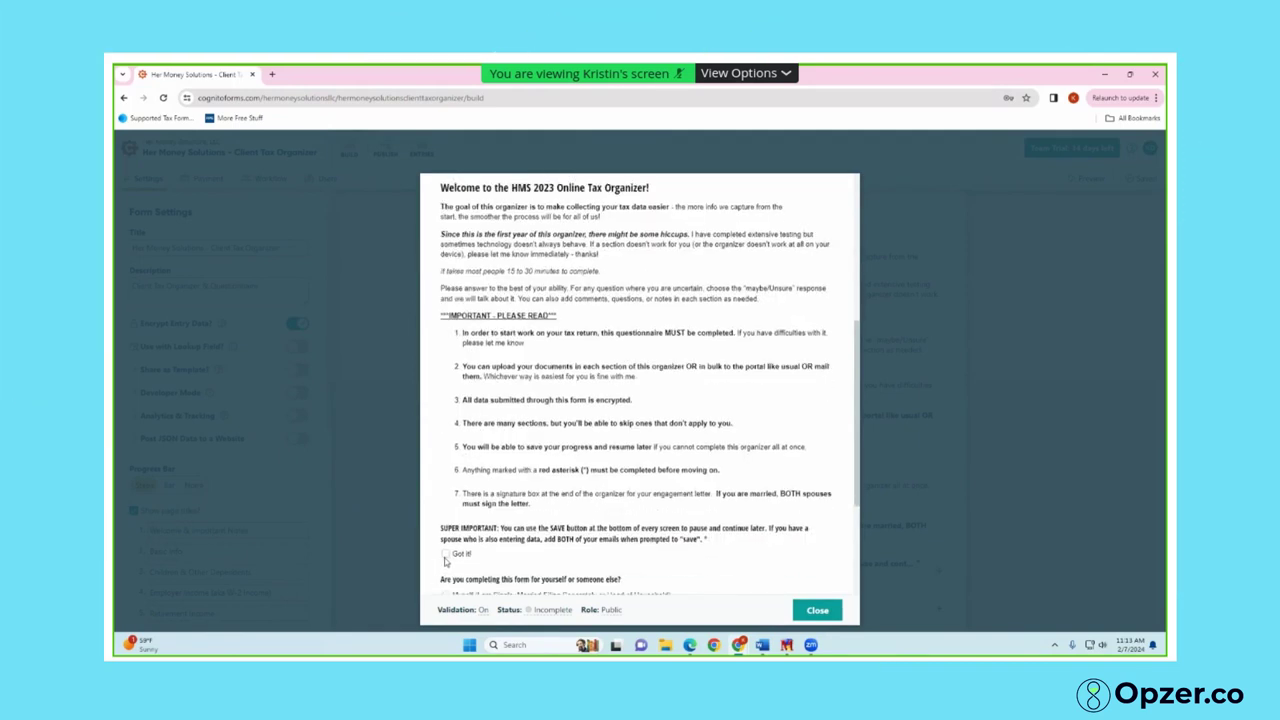
pyautogui.click(445, 555)
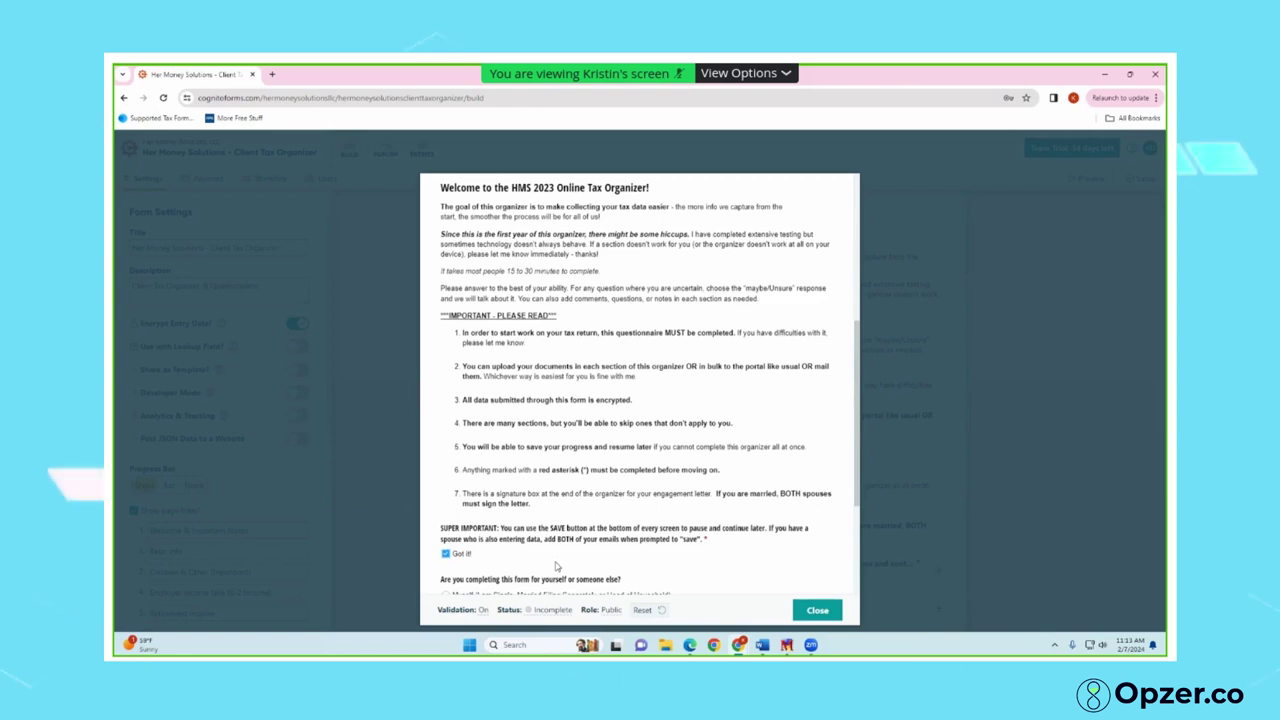
pyautogui.scroll(-2, 556, 566)
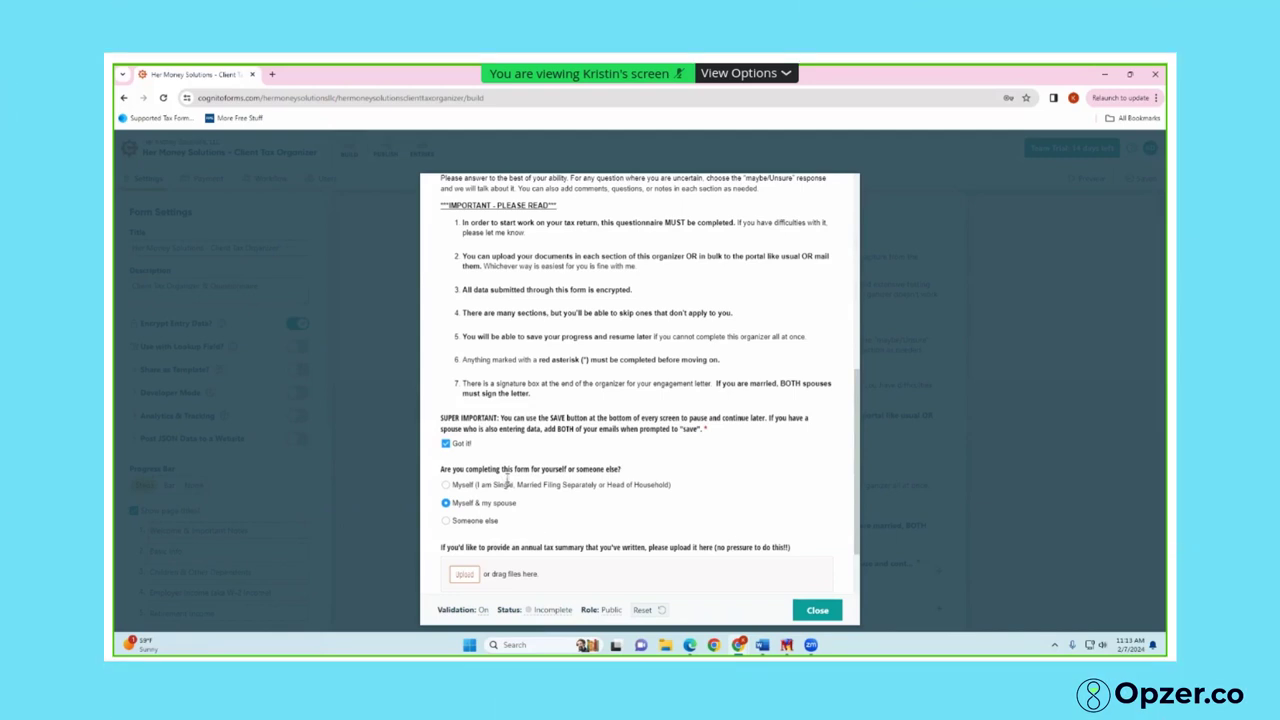
pyautogui.scroll(-2, 532, 537)
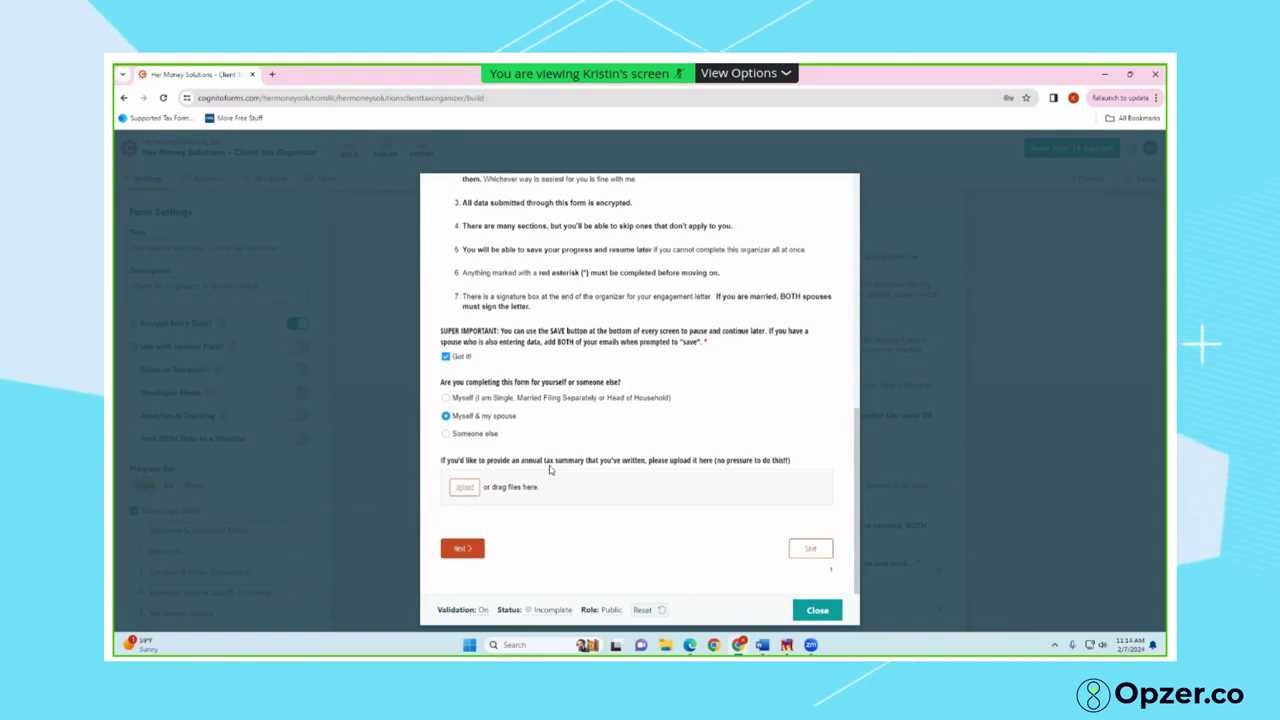
# Advance to General Info and choose 2023 as the tax year
pyautogui.click(461, 548)
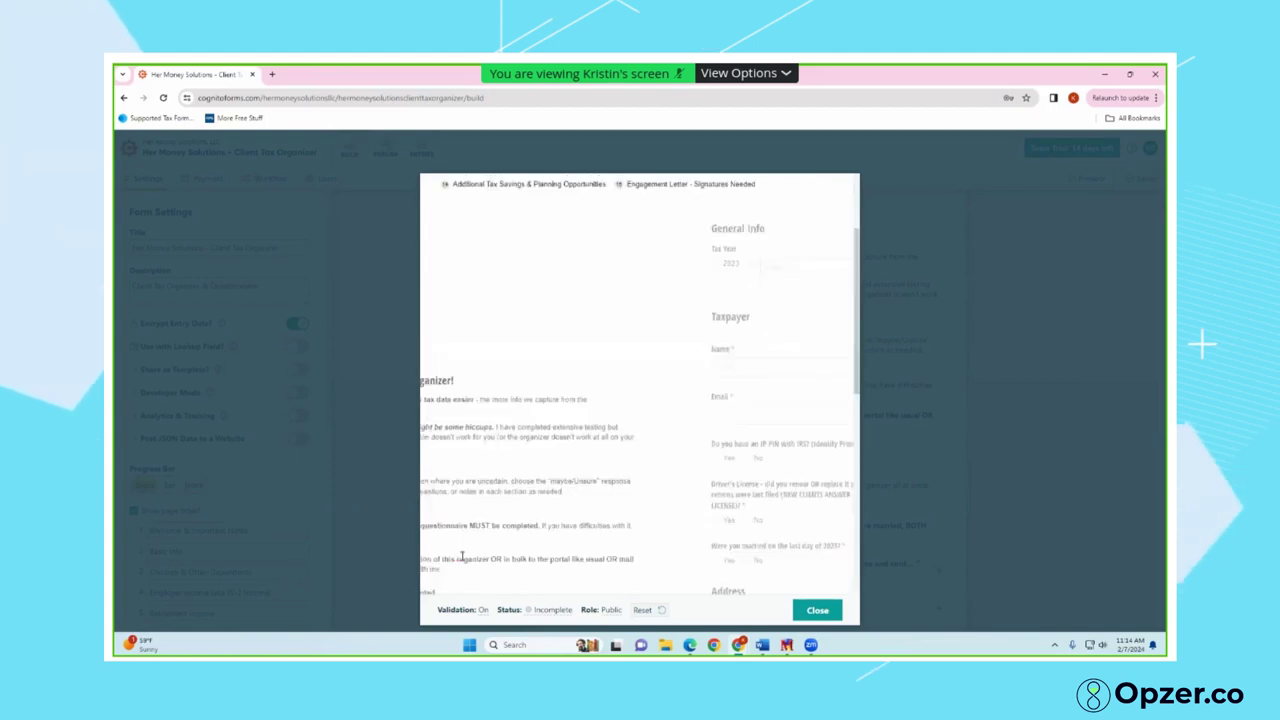
pyautogui.click(446, 405)
pyautogui.scroll(-1, 458, 430)
pyautogui.scroll(-1, 459, 451)
# Enter the taxpayer's name, e-mail address and mobile phone number
pyautogui.click(456, 400)
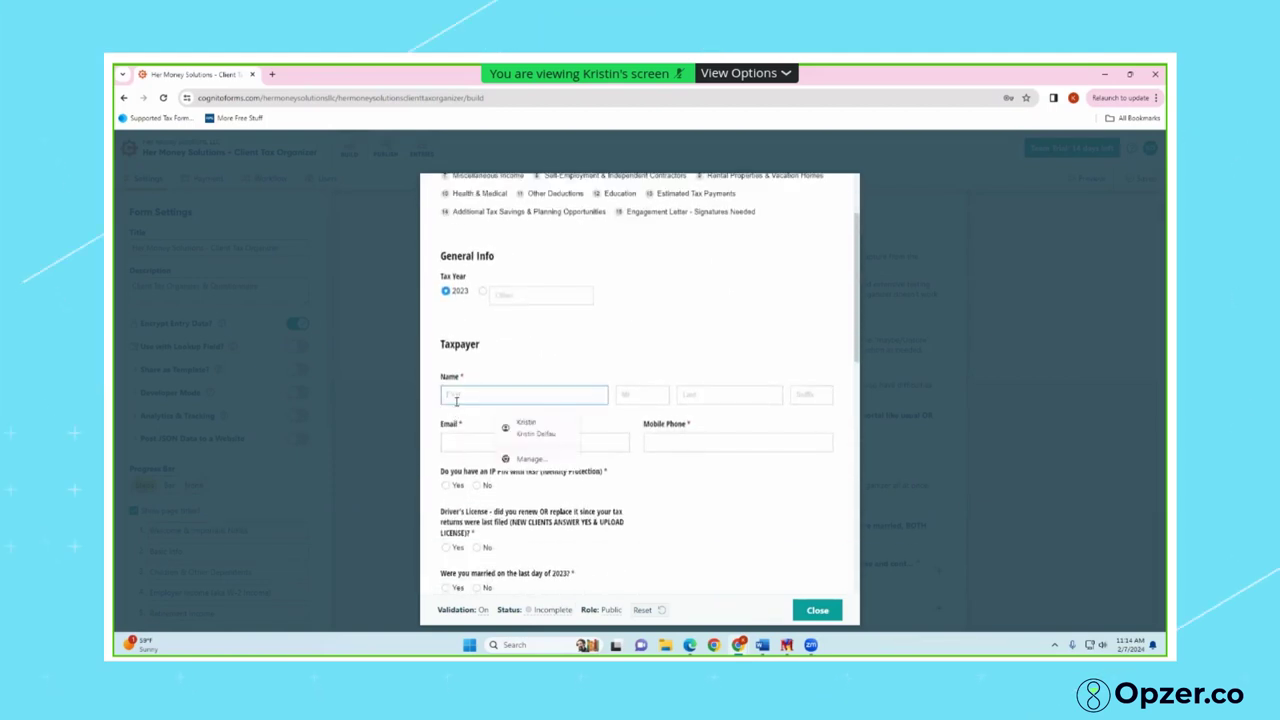
pyautogui.press('Tab')
pyautogui.press('Tab')
pyautogui.press('Tab')
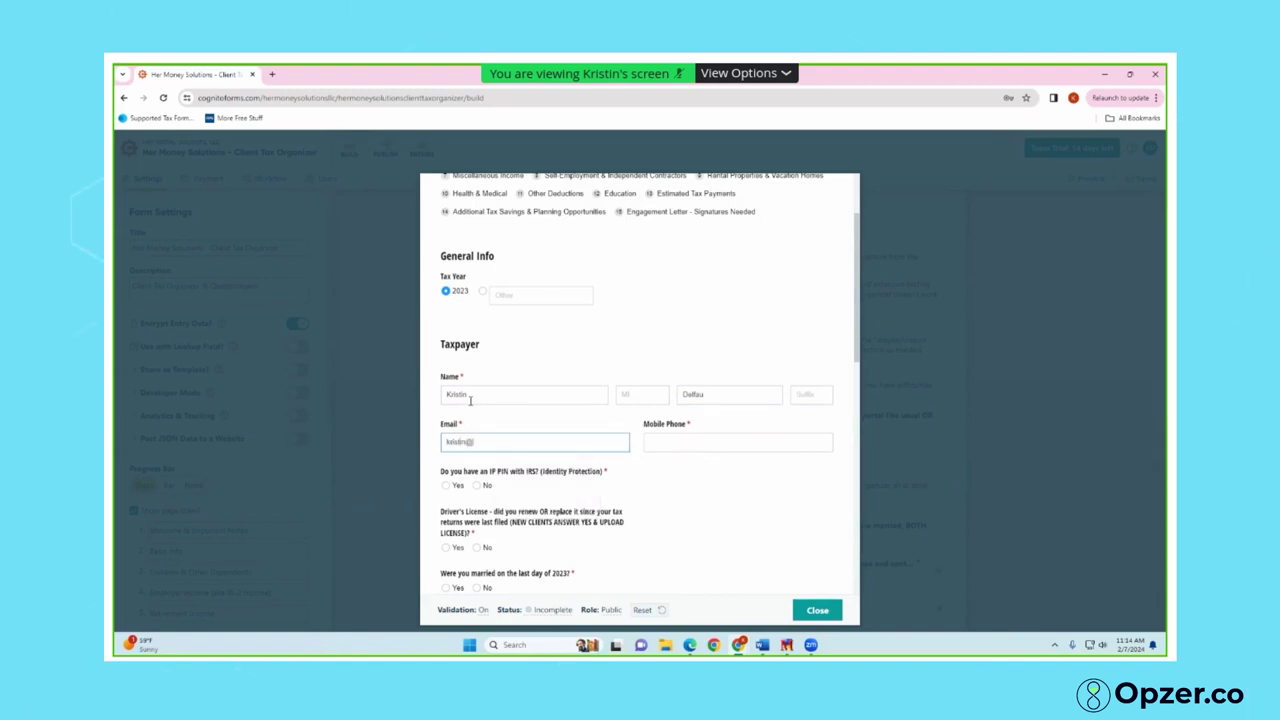
pyautogui.press('Tab')
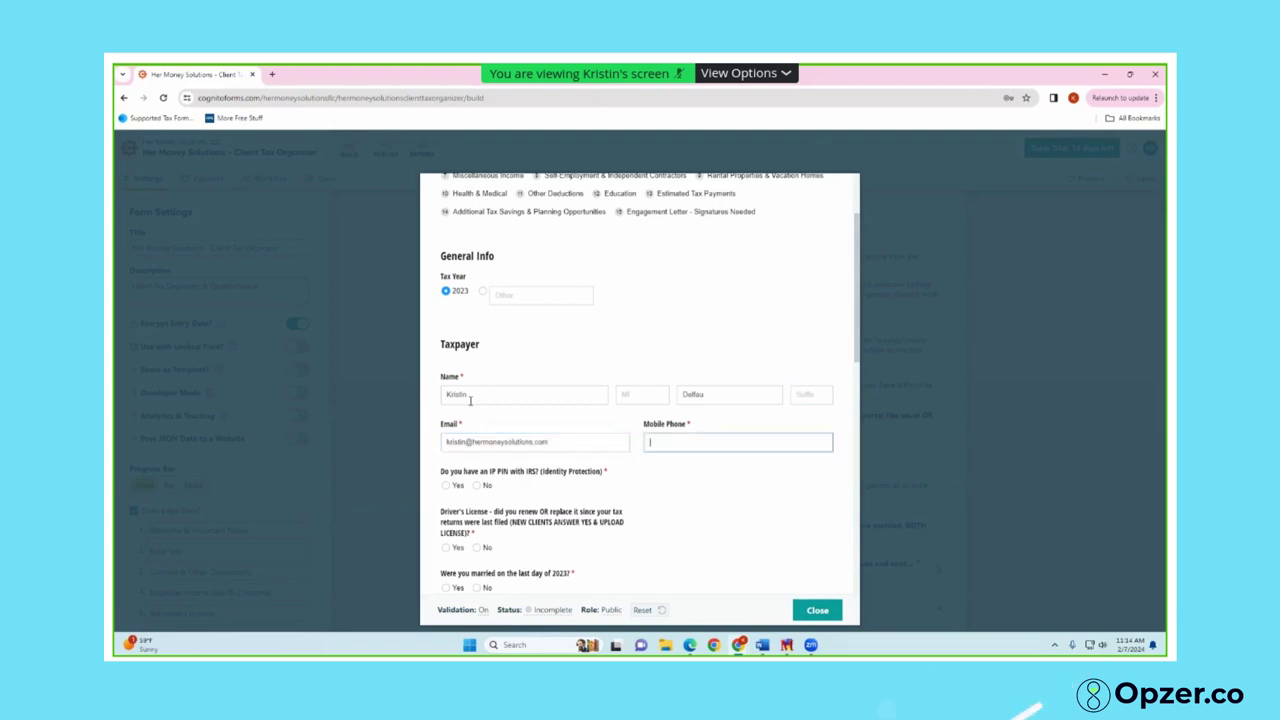
pyautogui.write('55551212')
# Answer No to having an IRS IP PIN
pyautogui.scroll(-1, 480, 480)
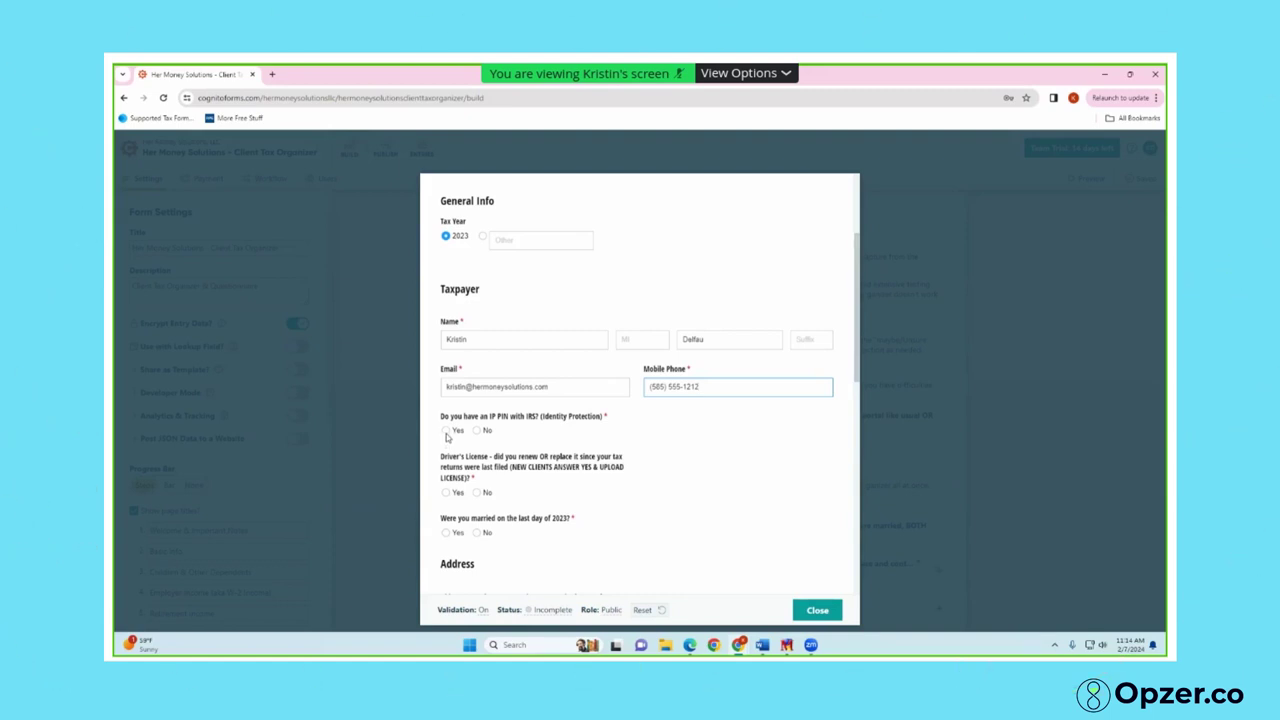
pyautogui.click(446, 433)
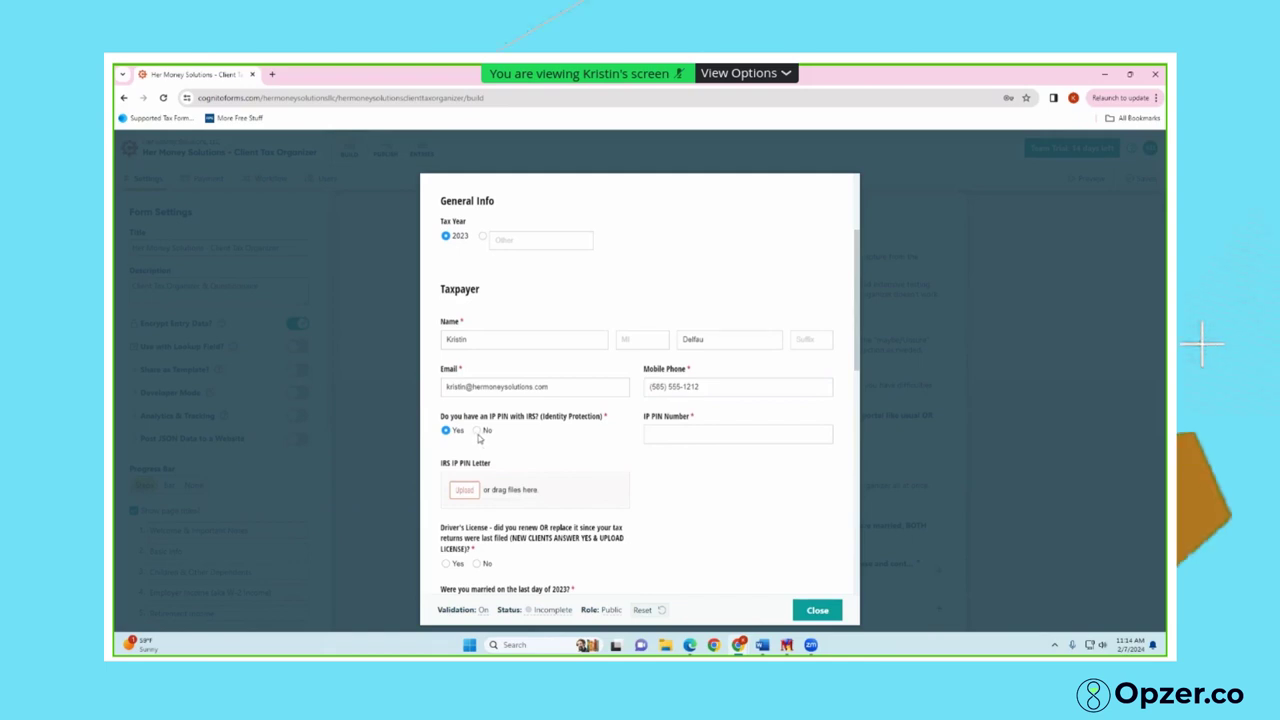
pyautogui.click(477, 431)
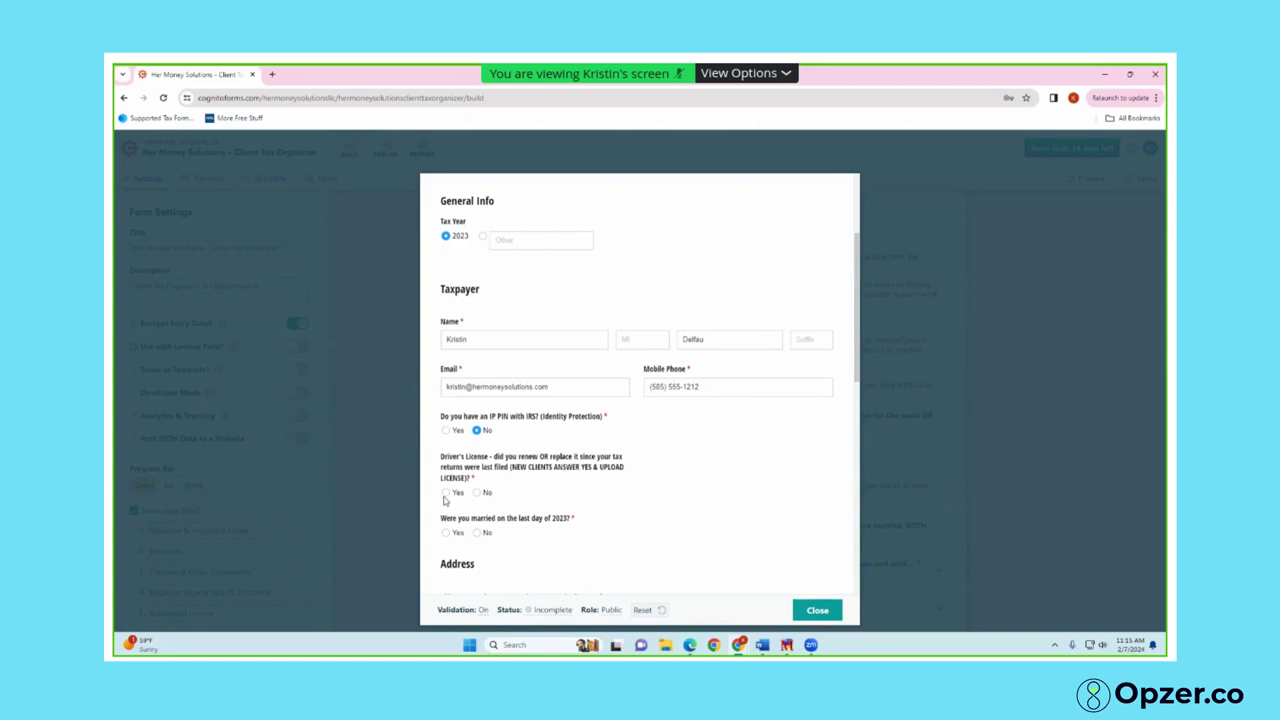
# Answer No to the driver's license question and No to being married at year end
pyautogui.click(447, 492)
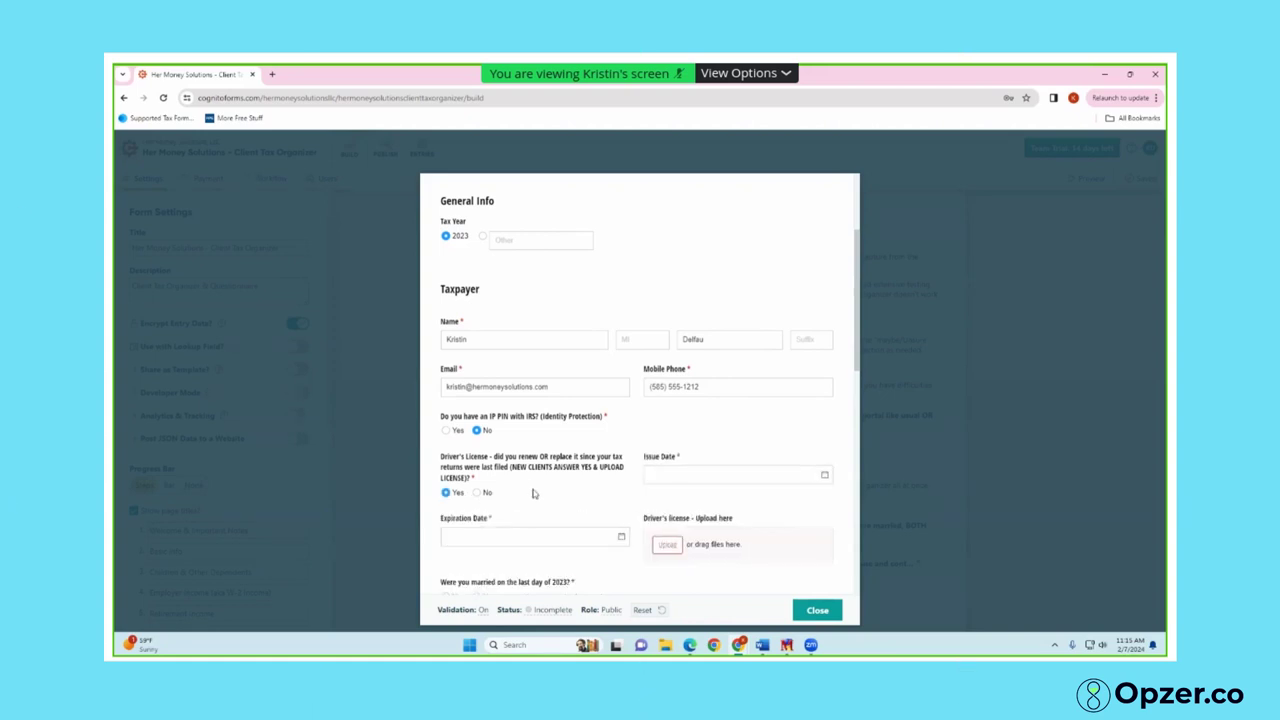
pyautogui.scroll(-1, 576, 490)
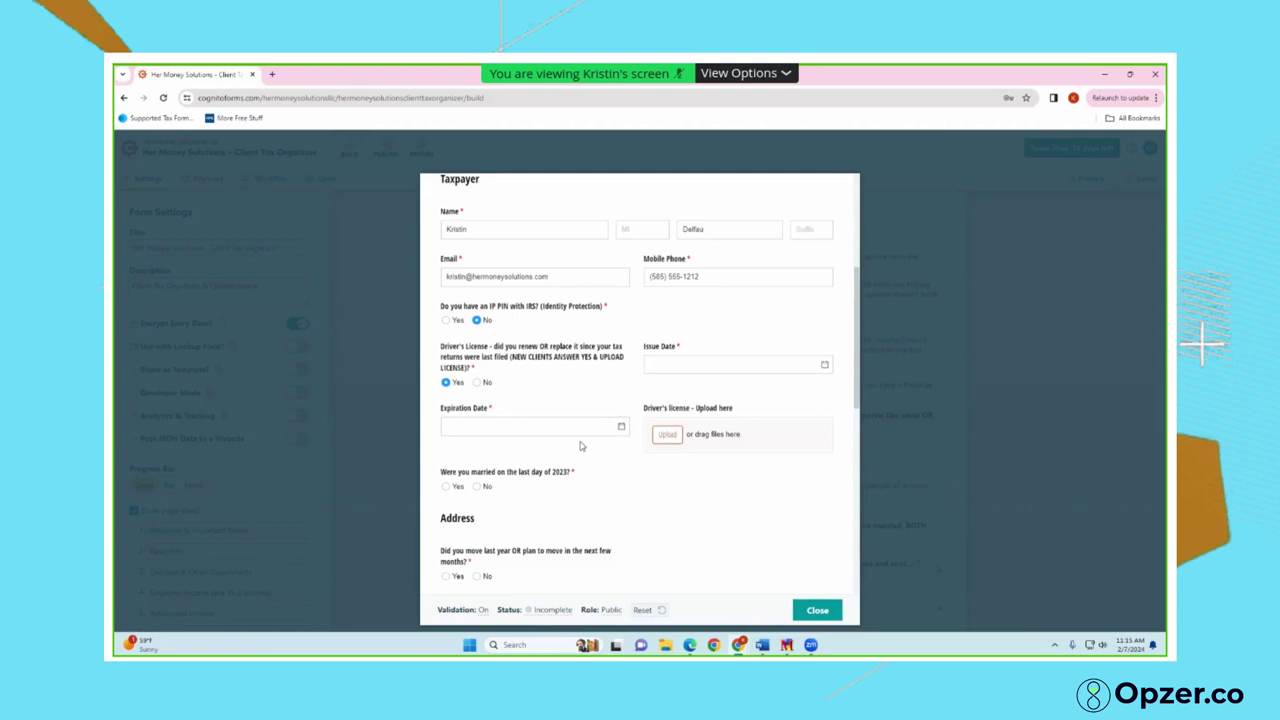
pyautogui.click(479, 382)
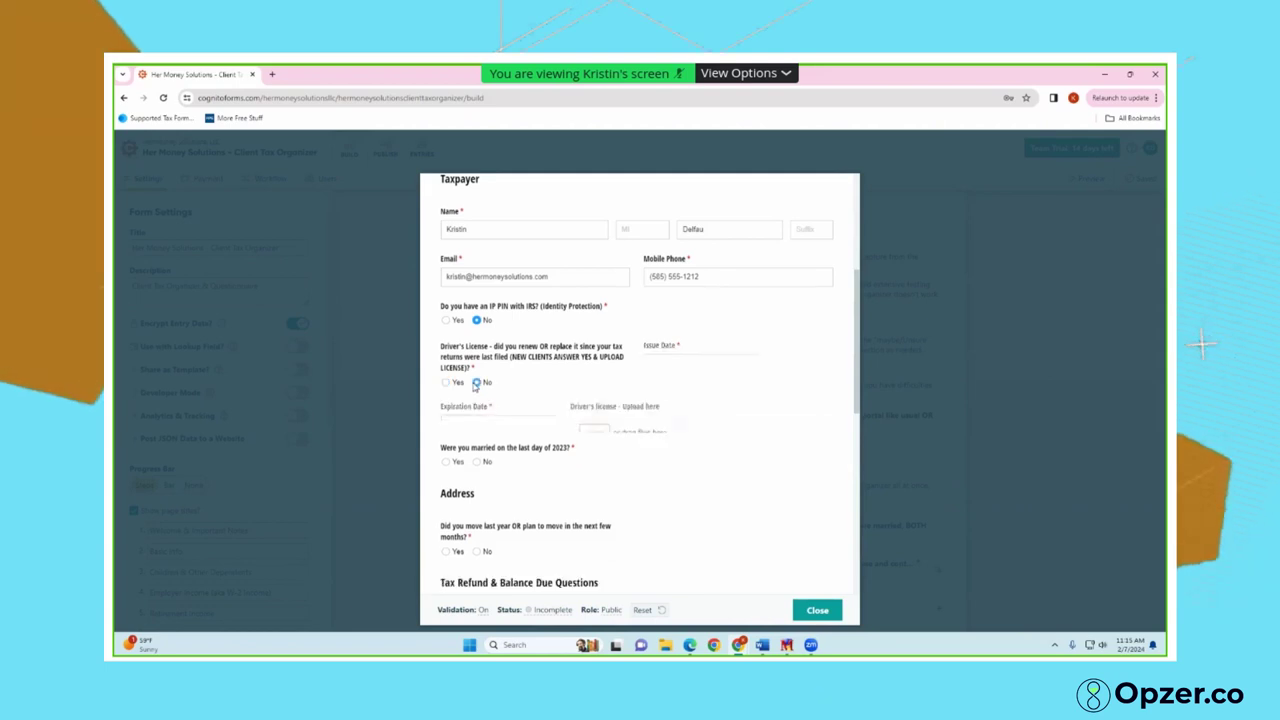
pyautogui.click(453, 426)
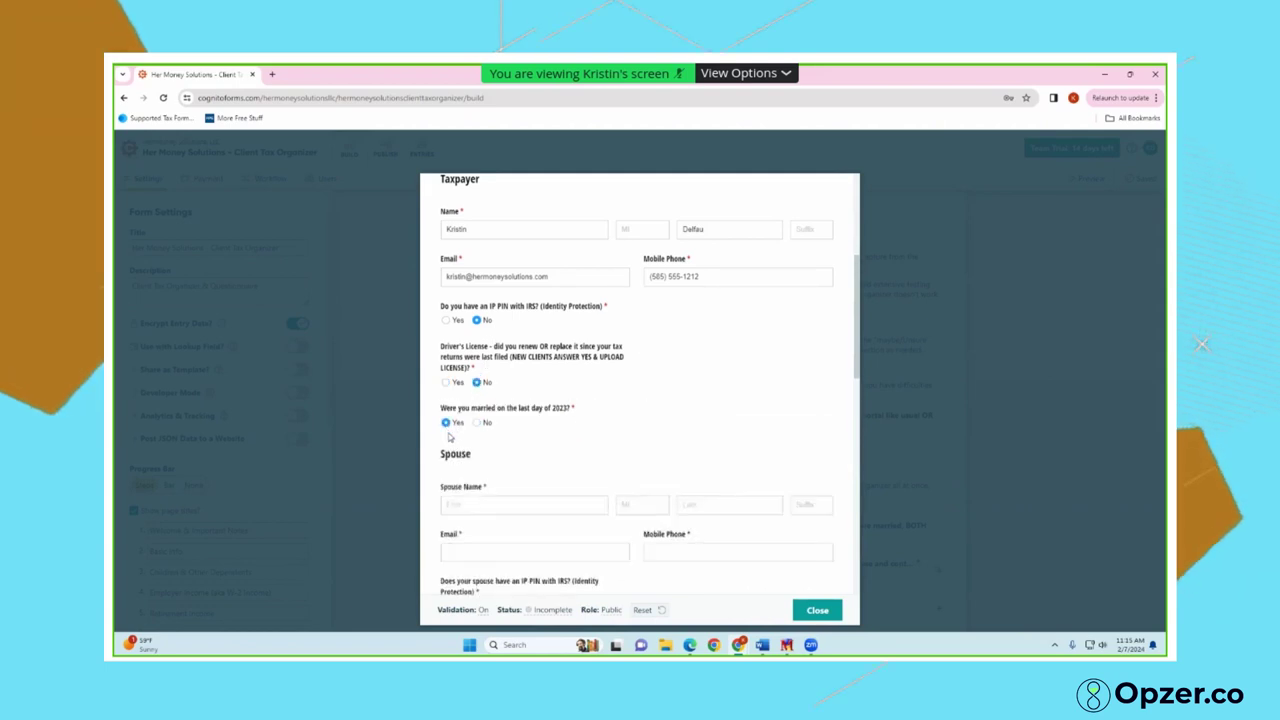
pyautogui.scroll(-2, 476, 465)
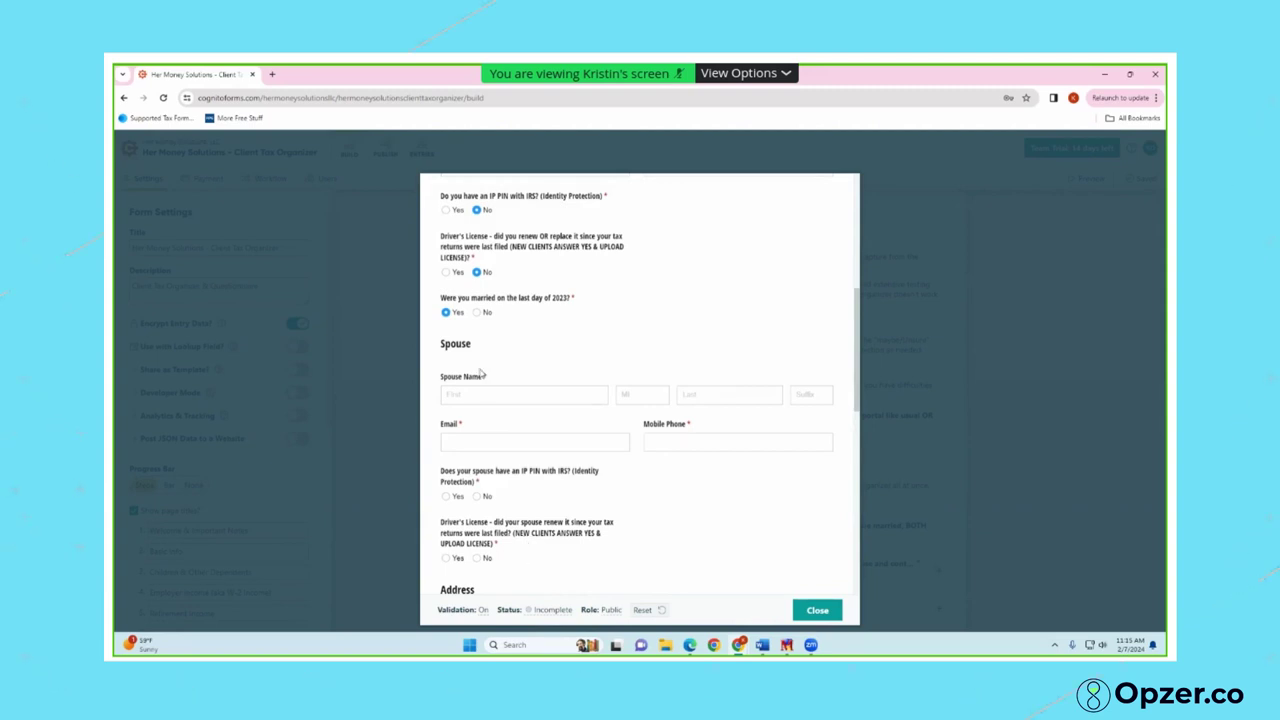
pyautogui.click(476, 313)
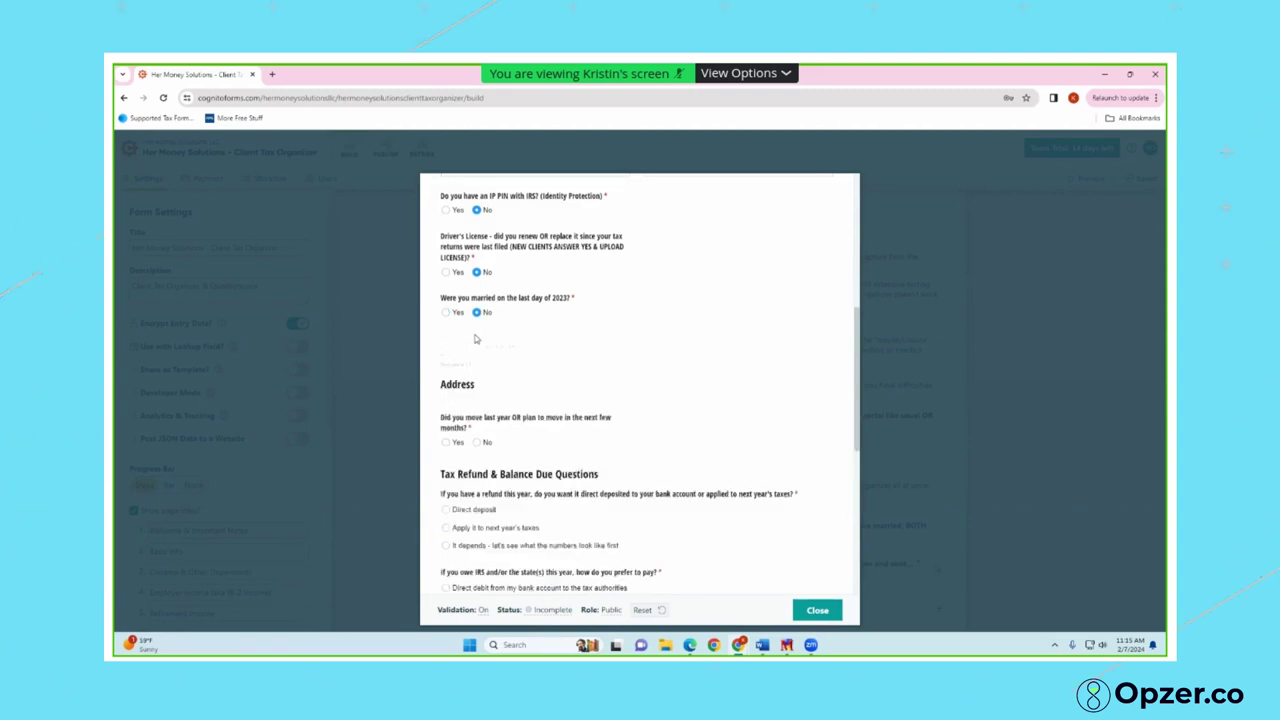
# Answer Yes to having moved and Yes to selling the primary residence
pyautogui.scroll(-1, 490, 392)
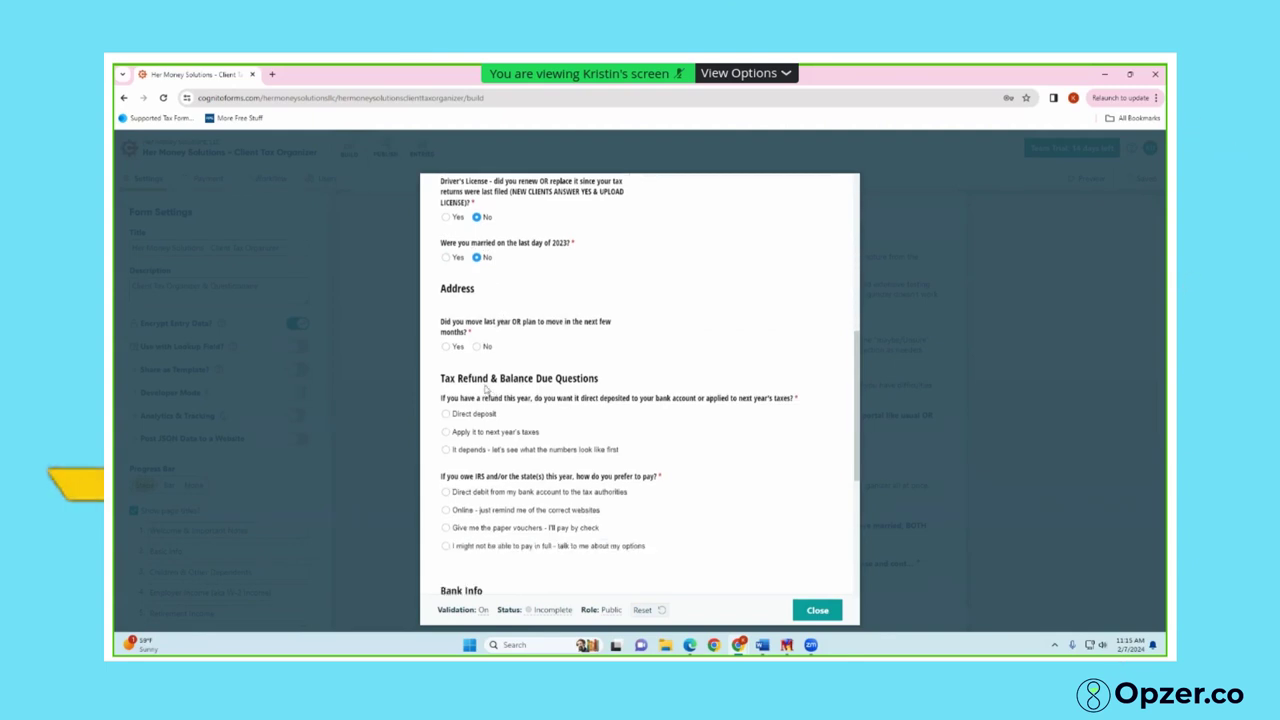
pyautogui.click(446, 347)
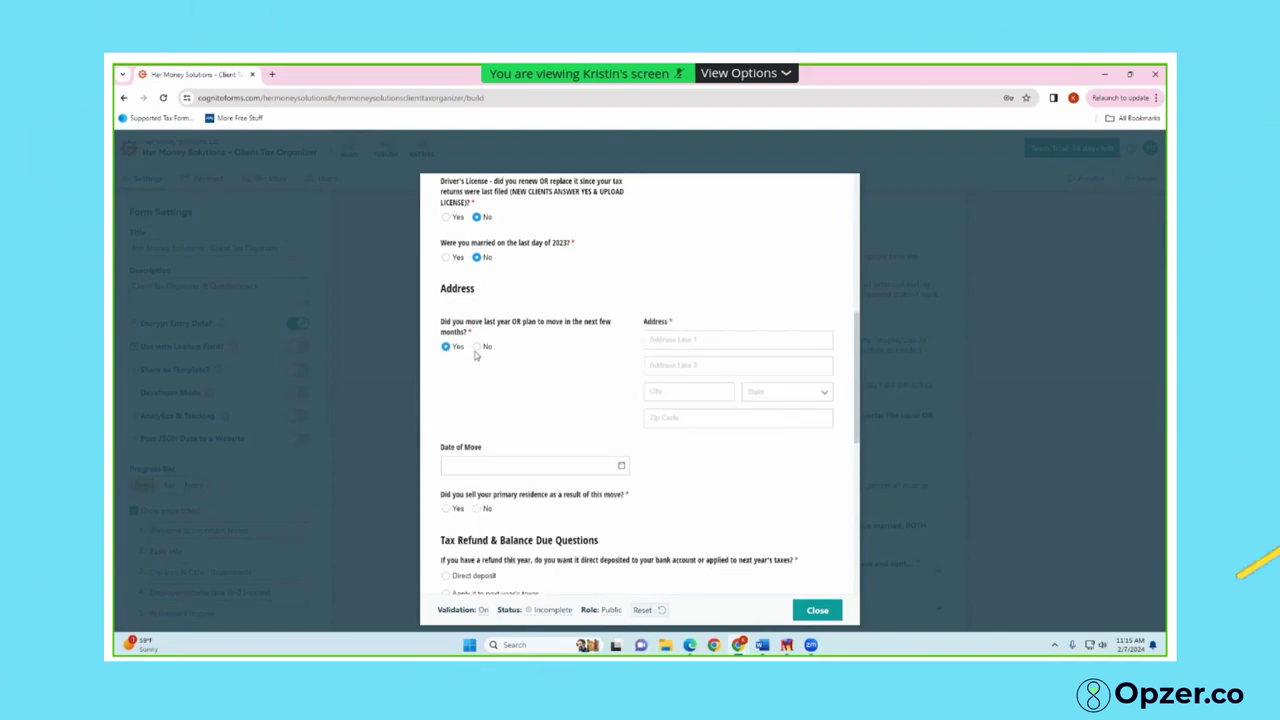
pyautogui.click(446, 509)
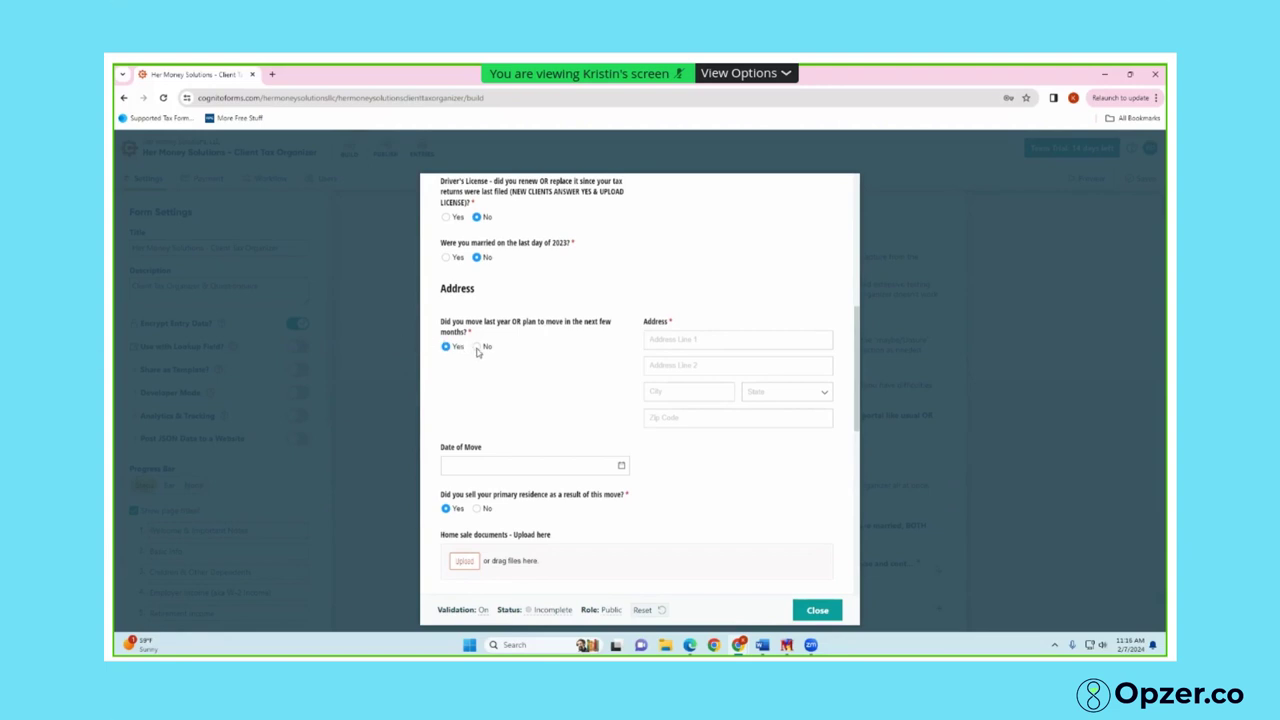
pyautogui.scroll(-1, 503, 391)
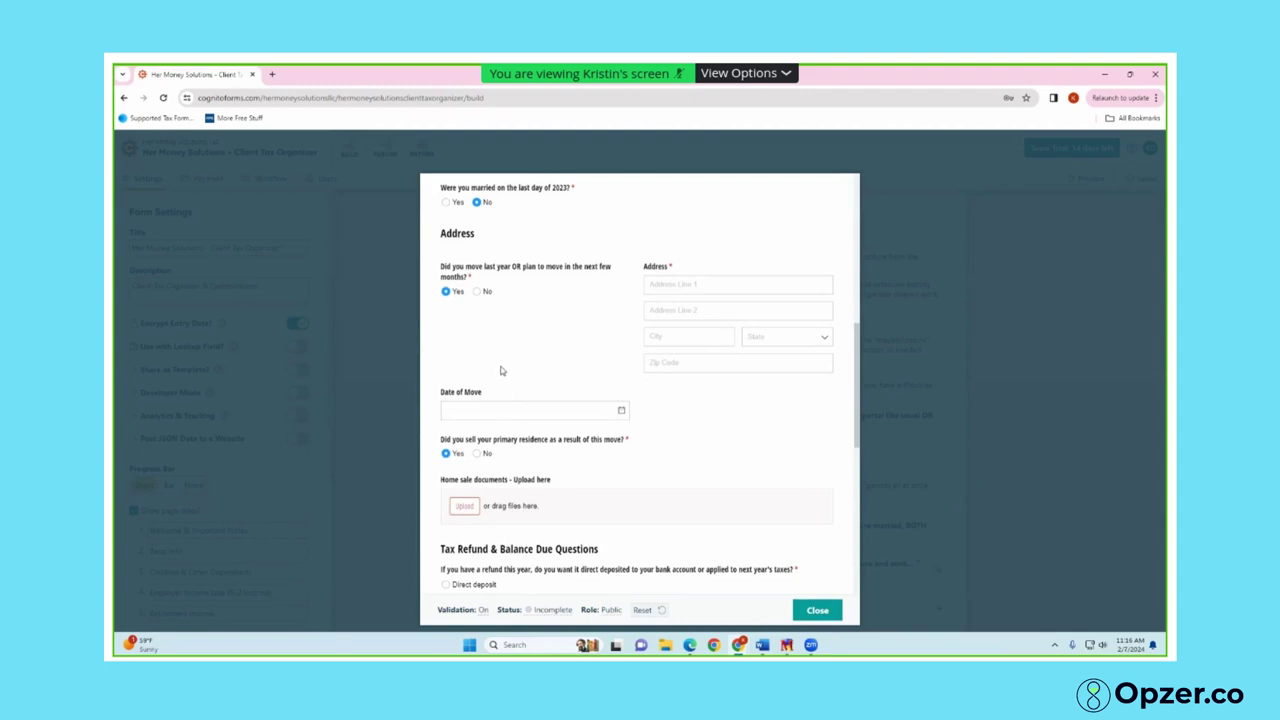
# Answer No to moving, choose Direct deposit for refunds and online reminders for payments
pyautogui.click(478, 292)
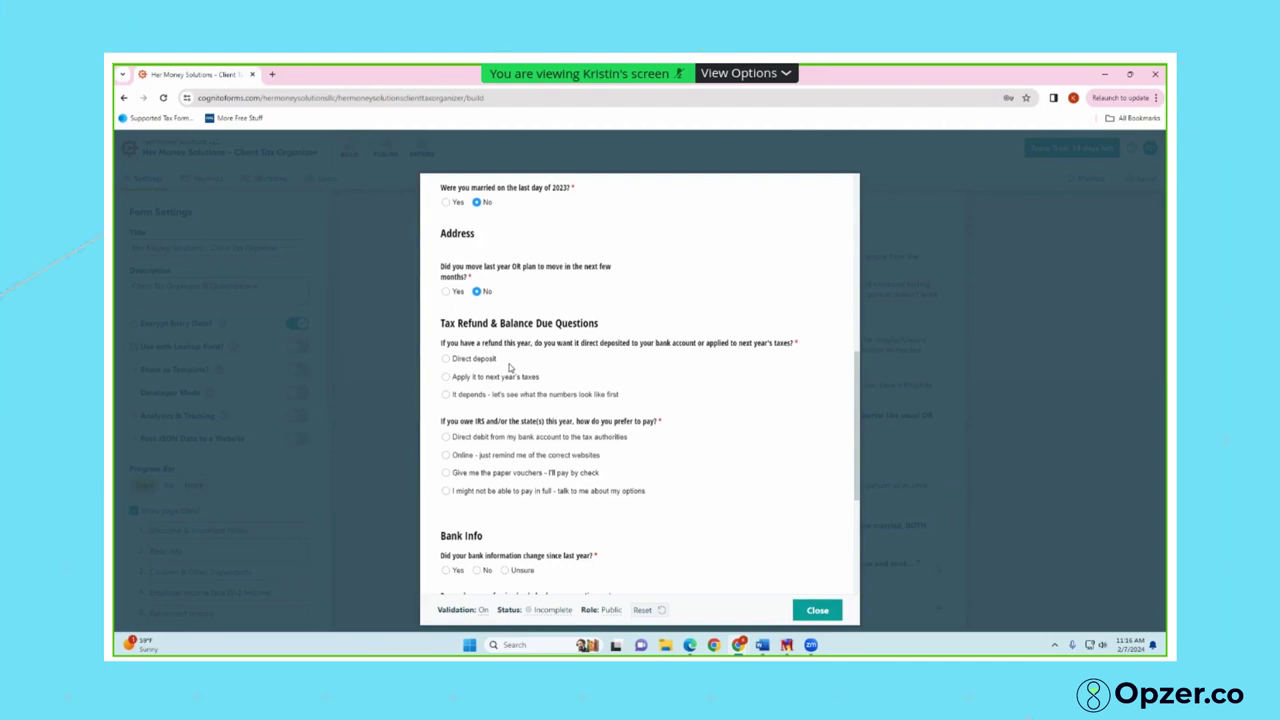
pyautogui.click(445, 359)
pyautogui.click(446, 456)
pyautogui.scroll(-3, 446, 458)
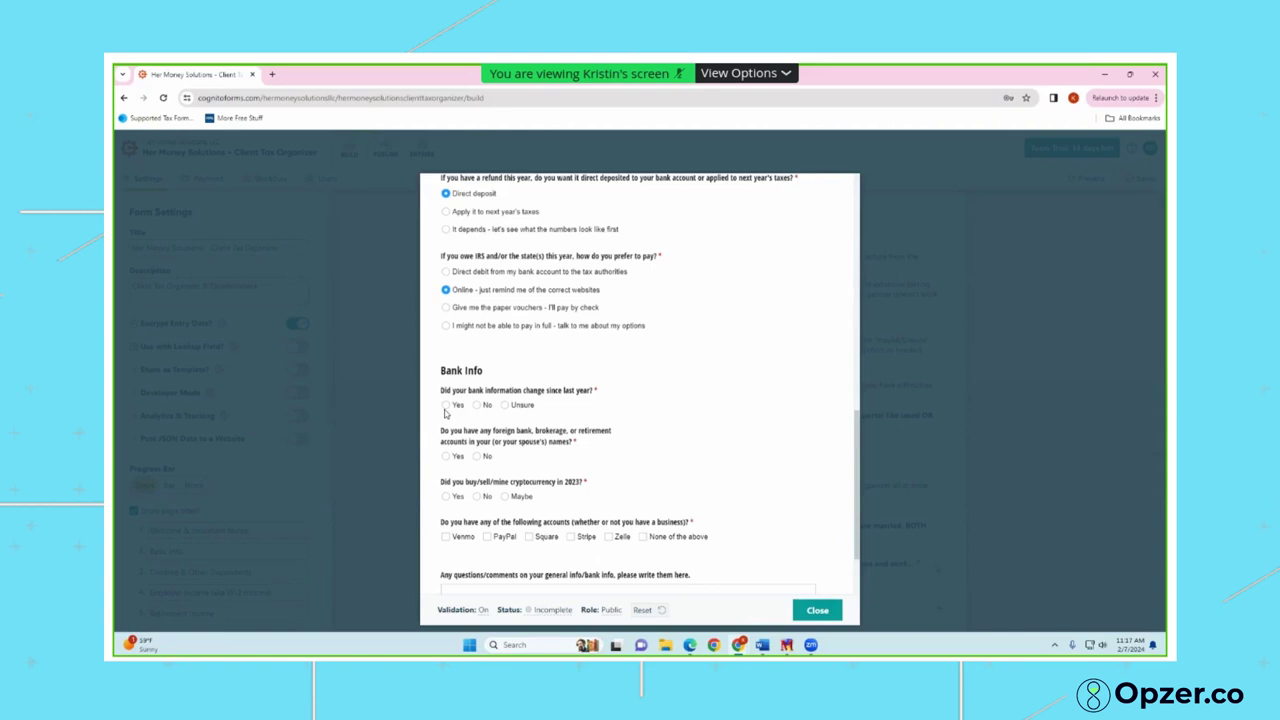
# Answer No to bank changes, foreign accounts and cryptocurrency, mark None of the above, and continue
pyautogui.click(456, 408)
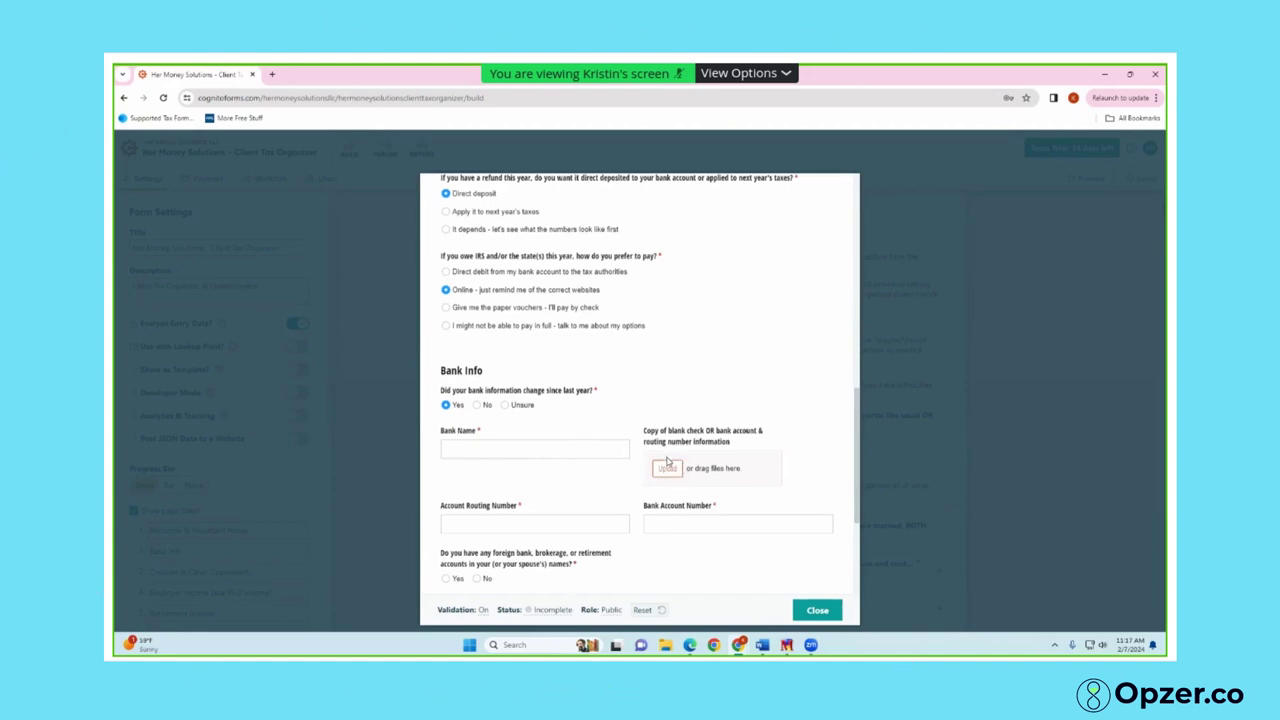
pyautogui.click(477, 405)
pyautogui.scroll(-2, 470, 410)
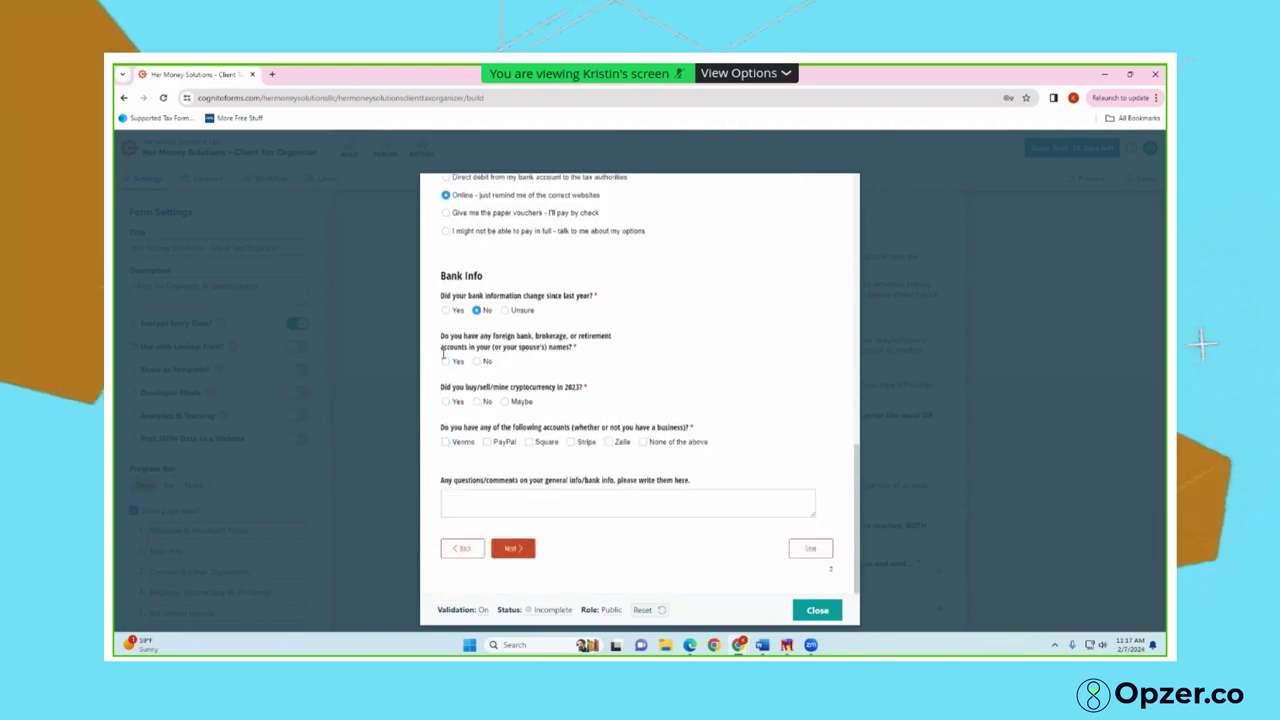
pyautogui.click(446, 362)
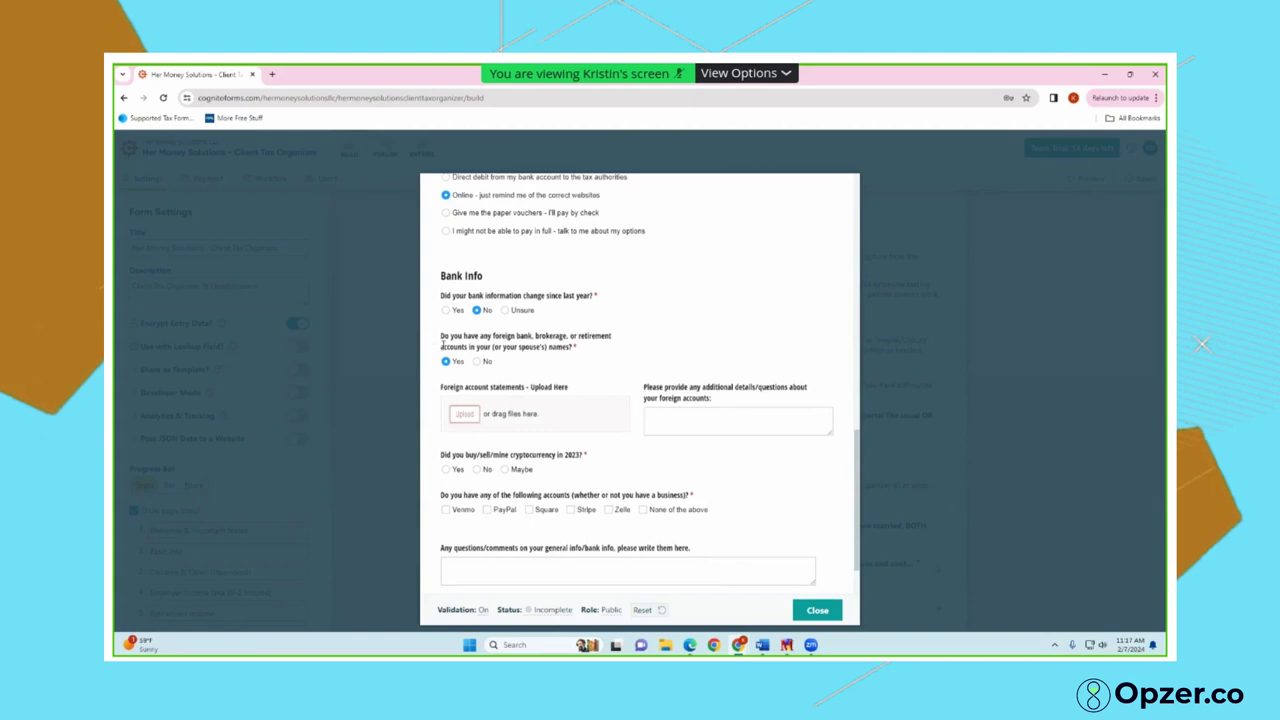
pyautogui.click(477, 361)
pyautogui.click(446, 402)
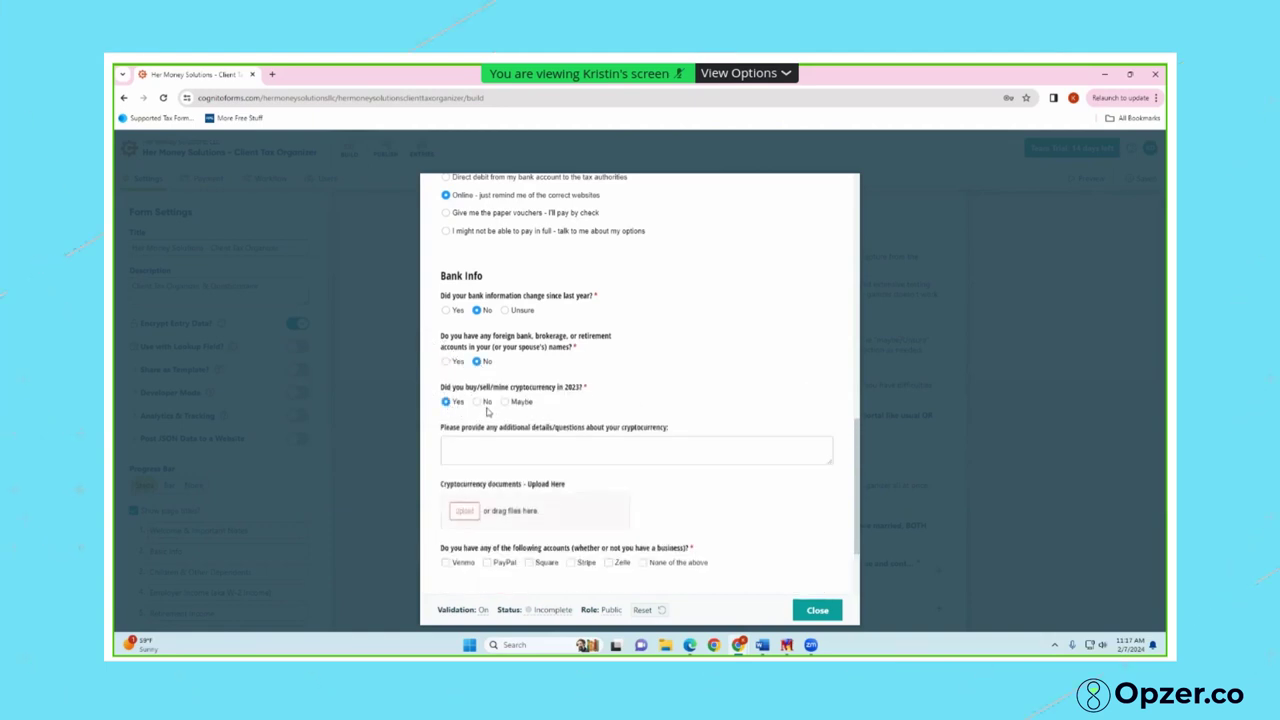
pyautogui.click(477, 402)
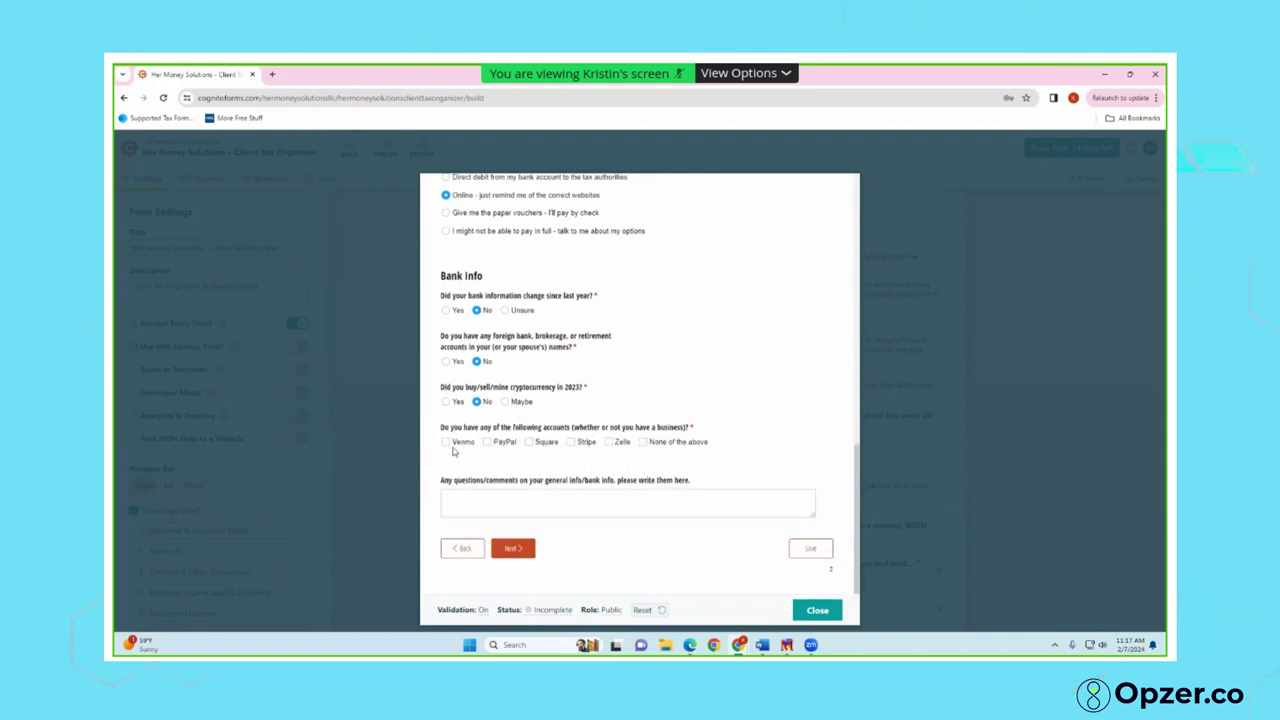
pyautogui.click(446, 443)
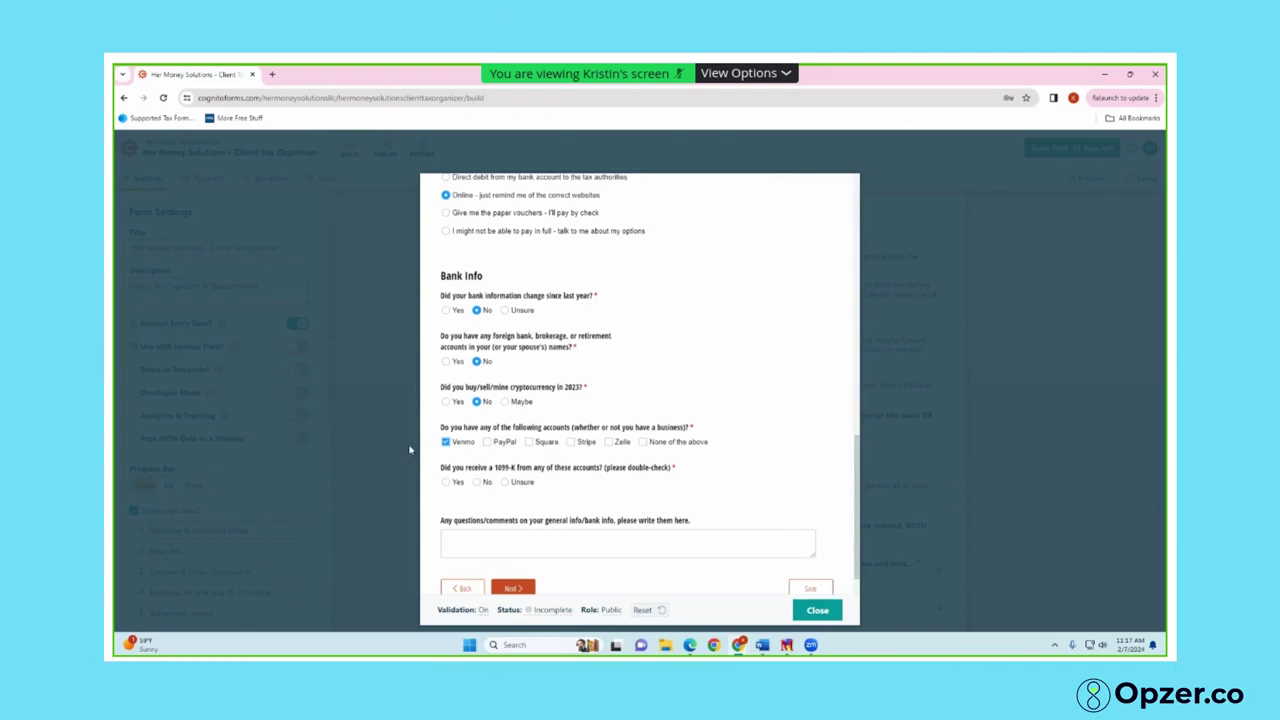
pyautogui.click(446, 442)
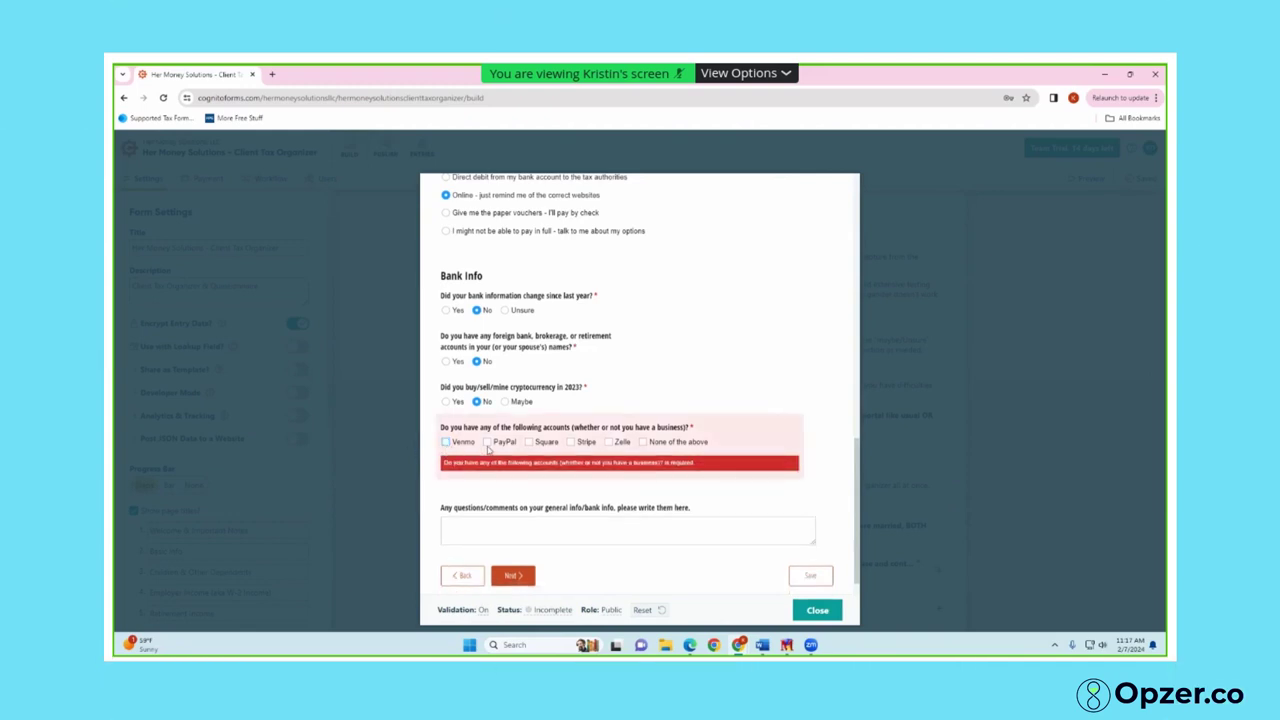
pyautogui.click(643, 442)
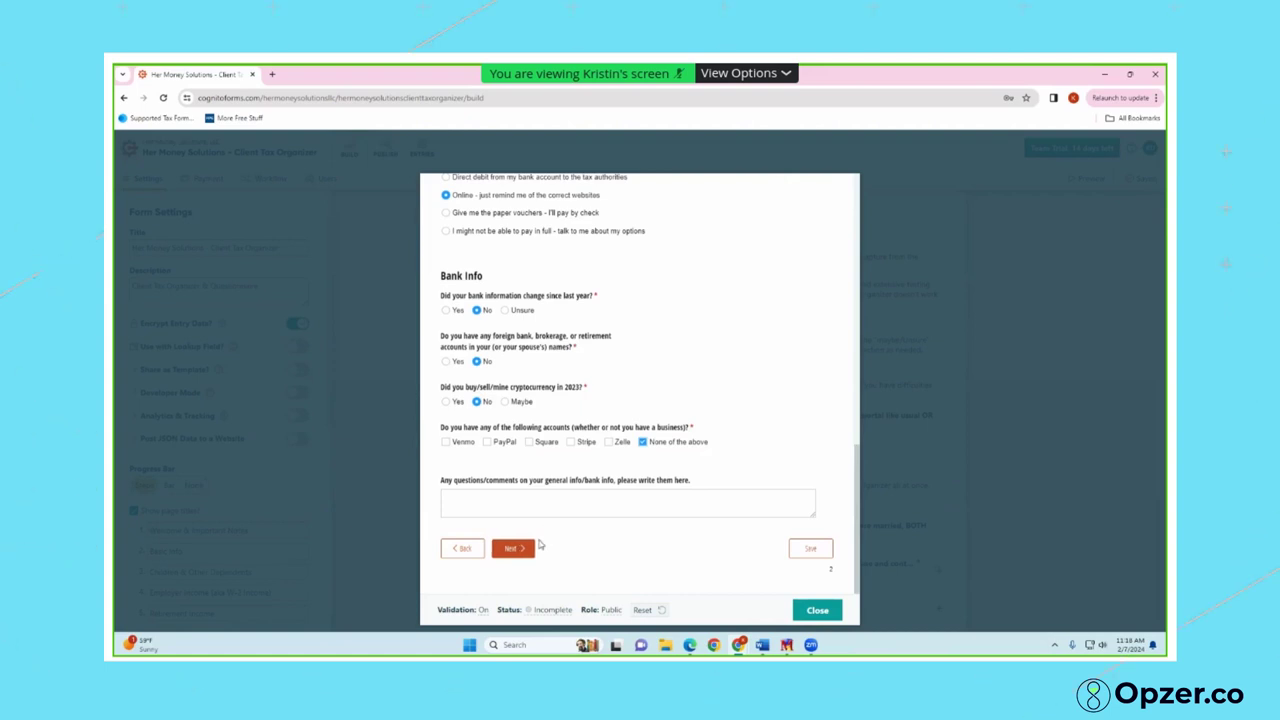
pyautogui.click(517, 555)
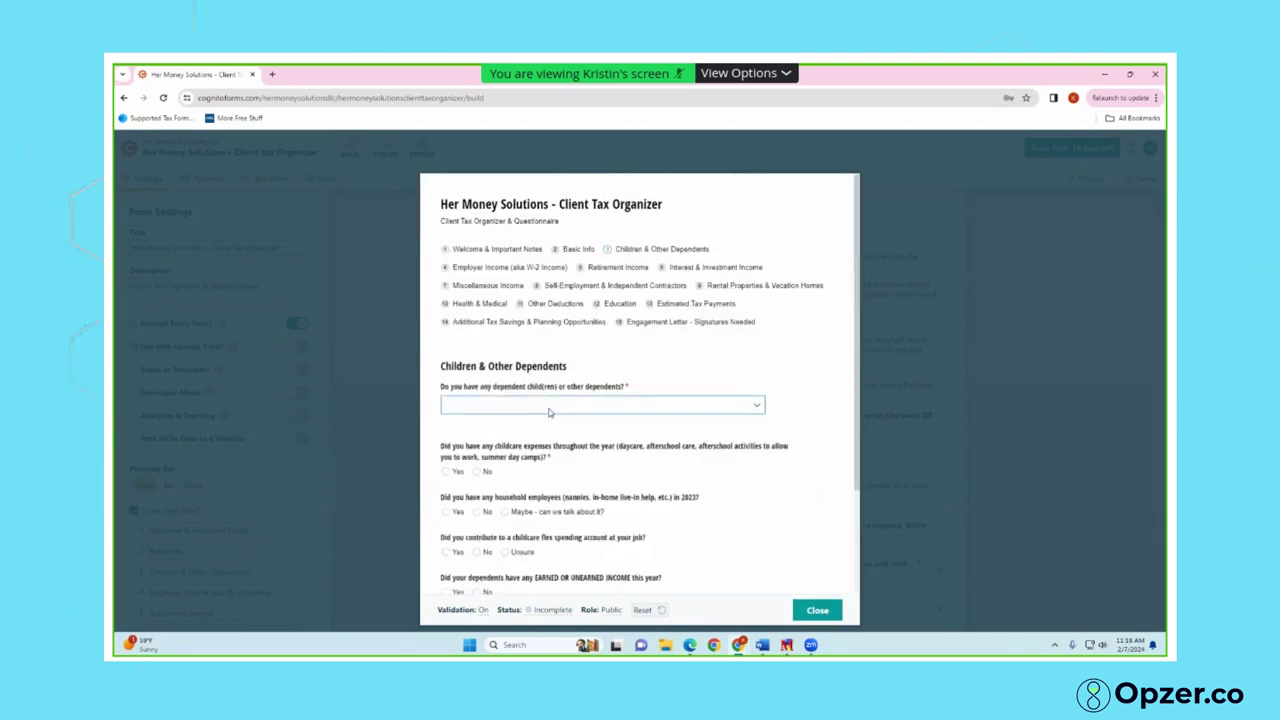
# Set the dependents answer to 'Yes - BUT I am a RETURNING client' with no new dependents
pyautogui.click(549, 408)
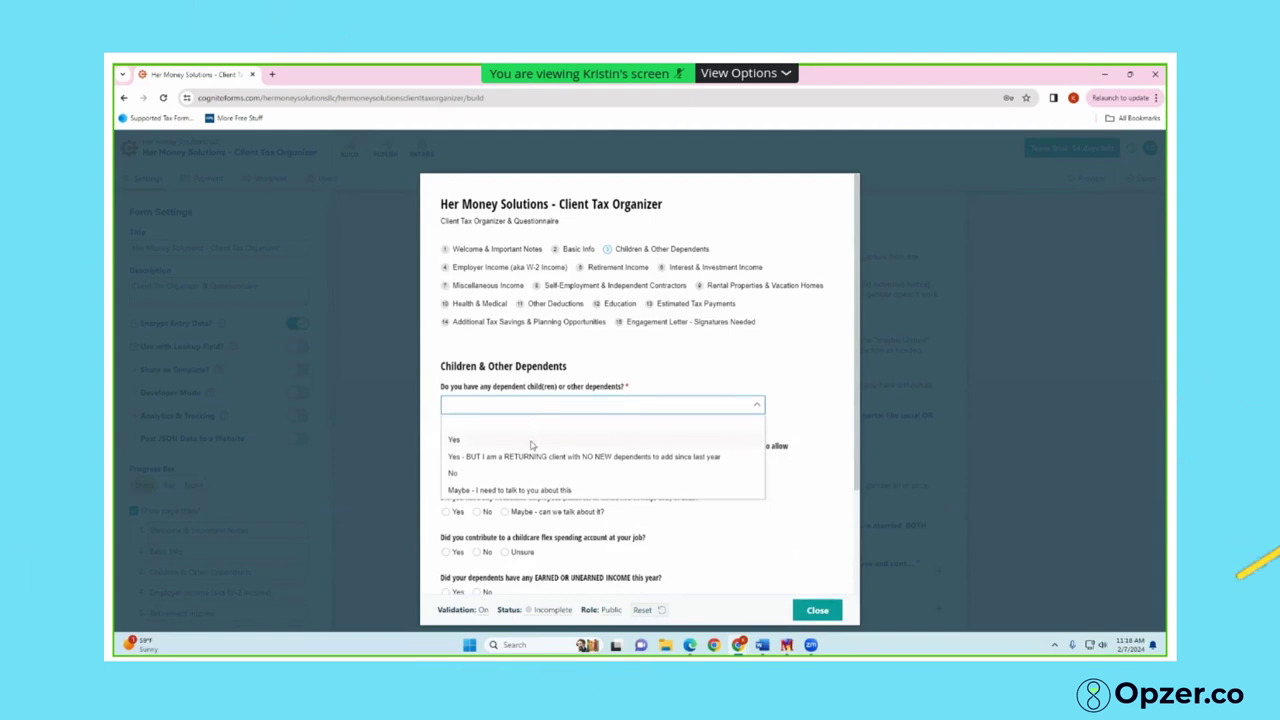
pyautogui.click(532, 442)
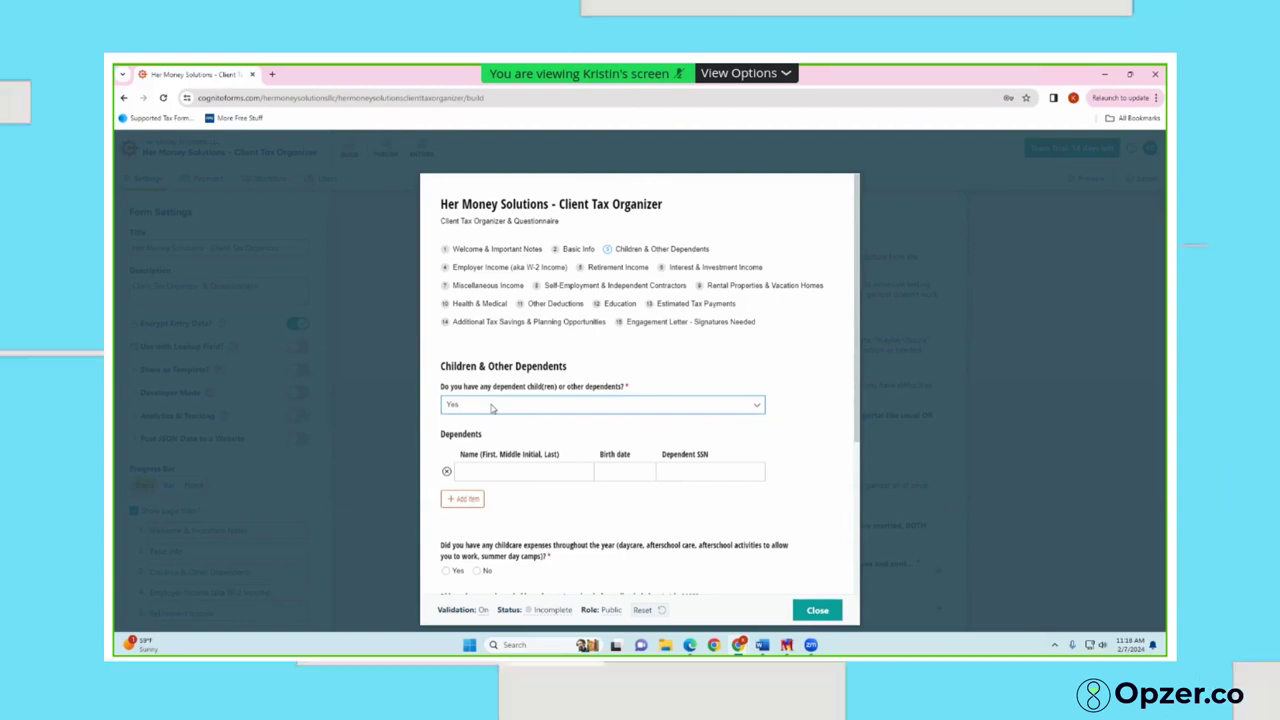
pyautogui.click(491, 407)
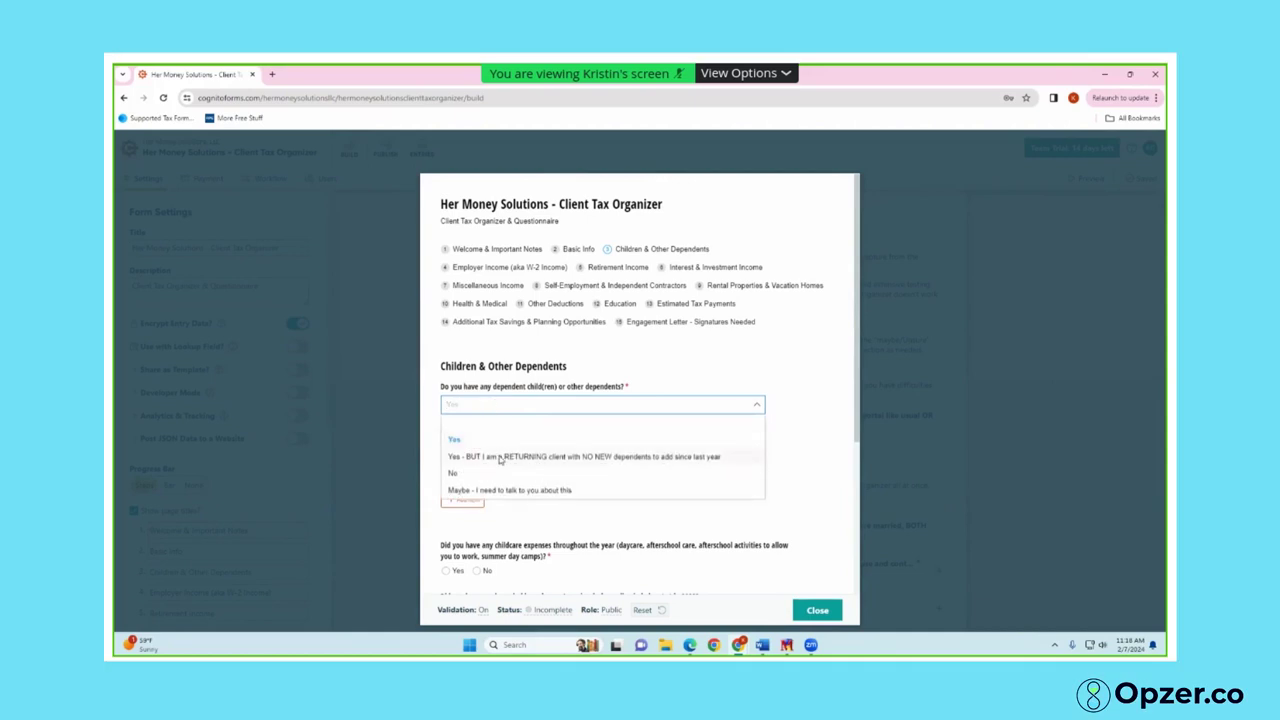
pyautogui.click(500, 459)
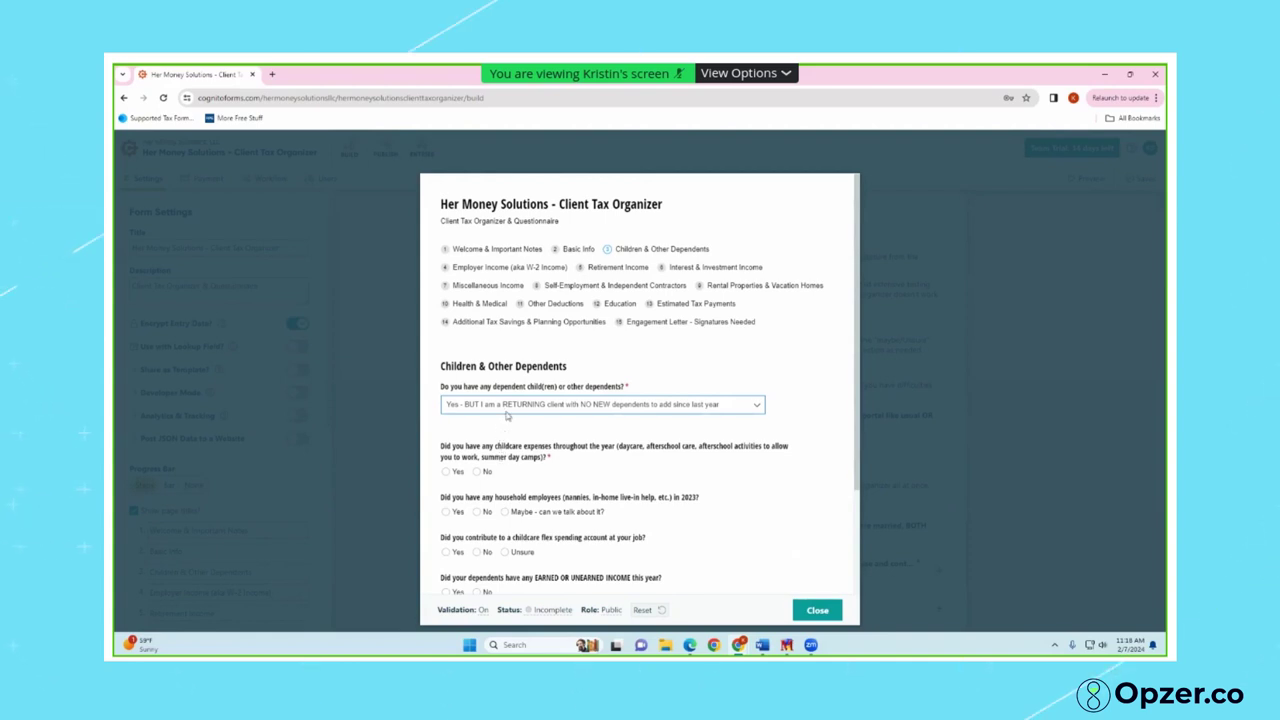
# Answer No to childcare, household employees and dependents' income, then Yes to working for employers
pyautogui.scroll(-1, 505, 420)
pyautogui.click(446, 416)
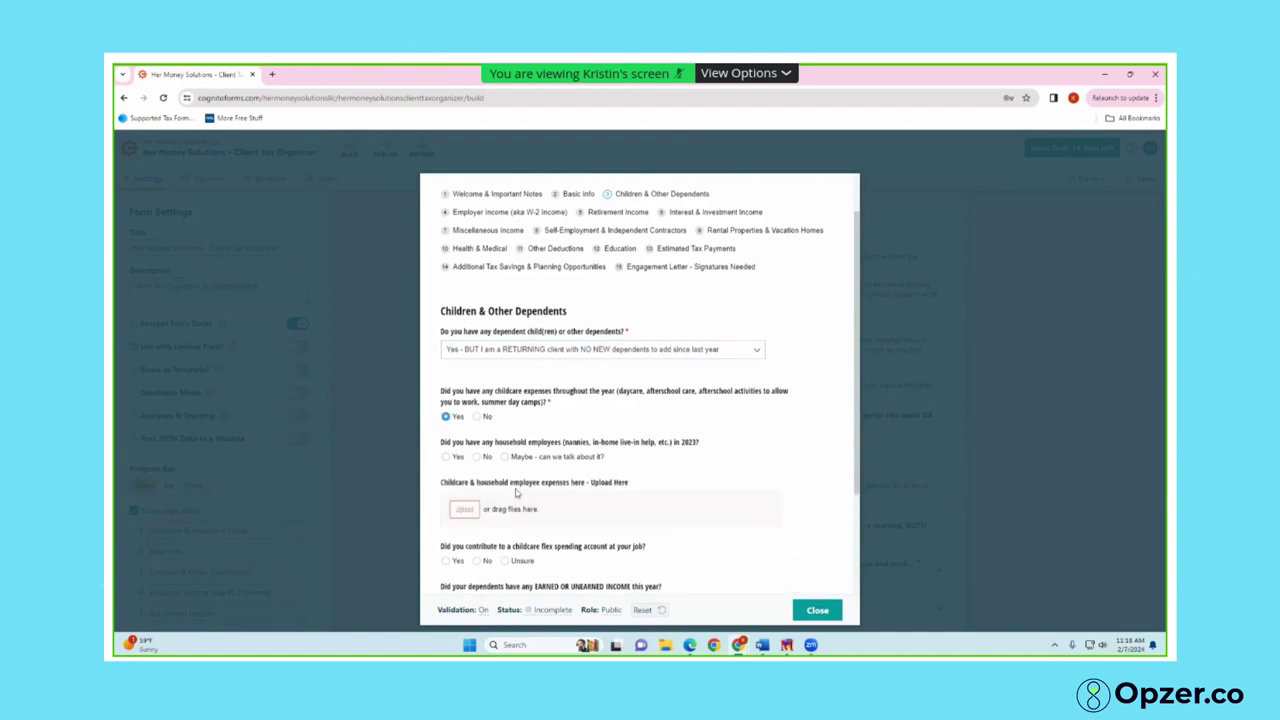
pyautogui.click(477, 456)
pyautogui.scroll(-2, 596, 447)
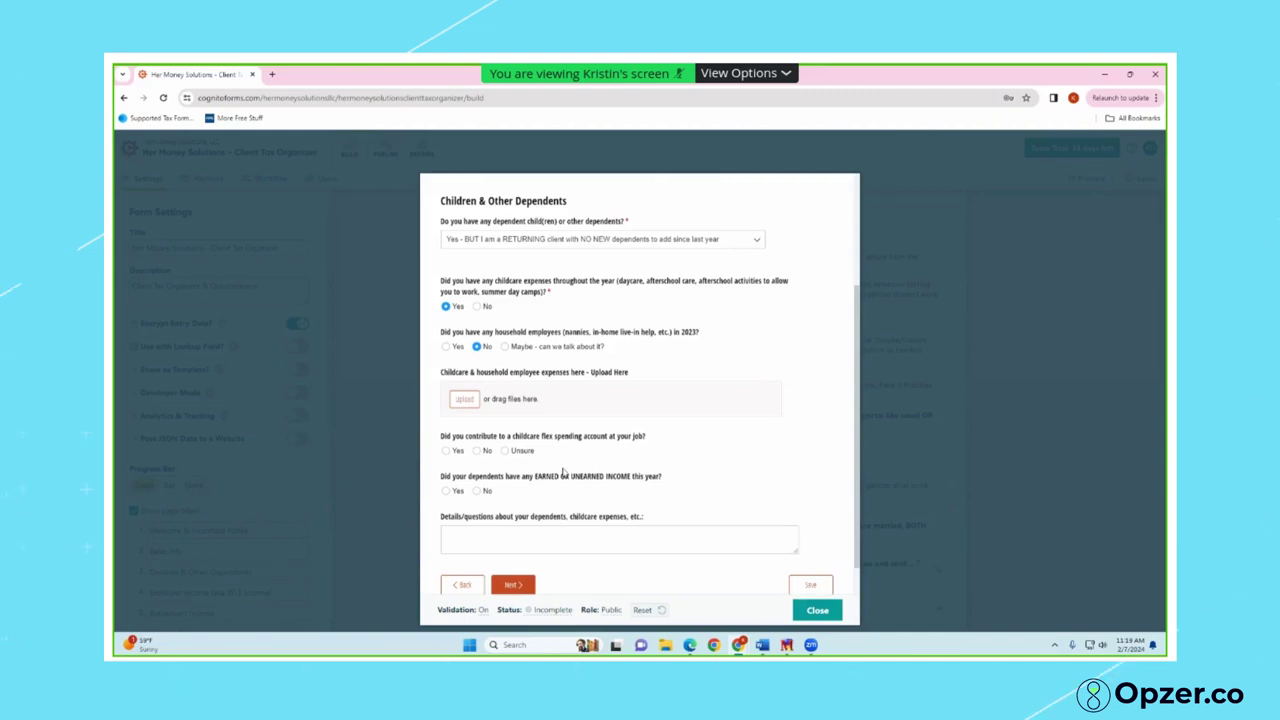
pyautogui.click(477, 306)
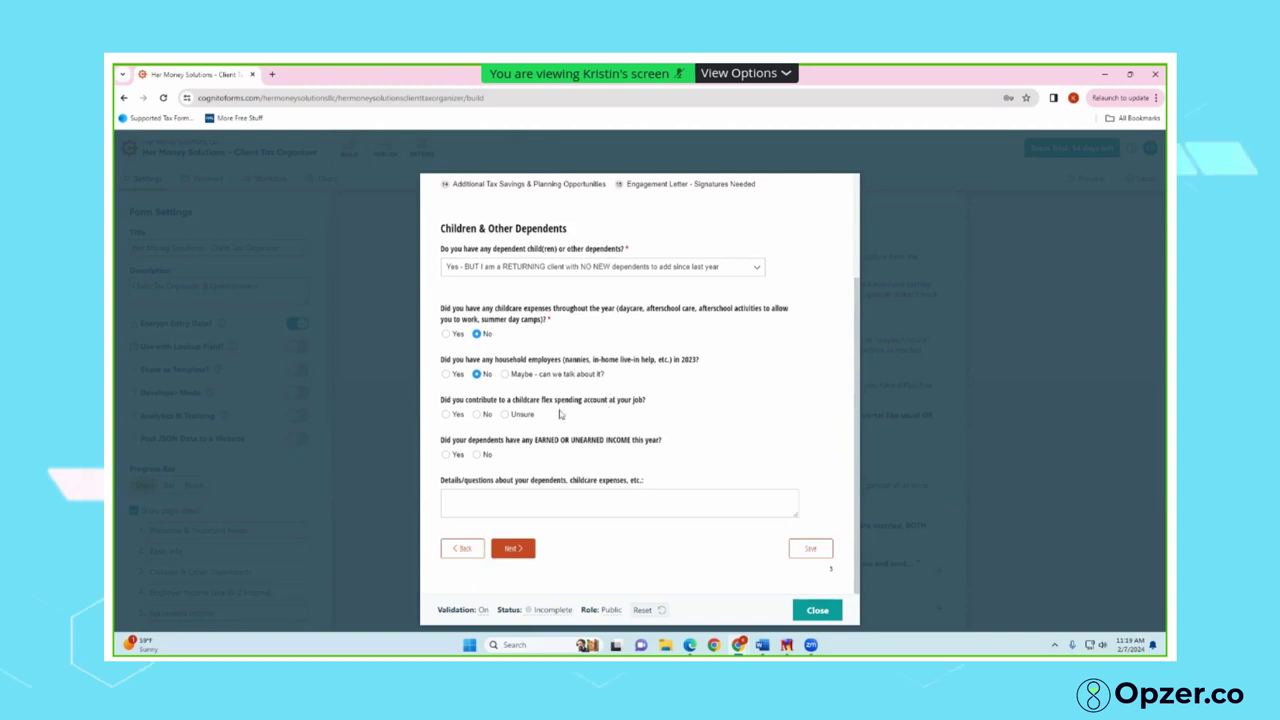
pyautogui.click(446, 455)
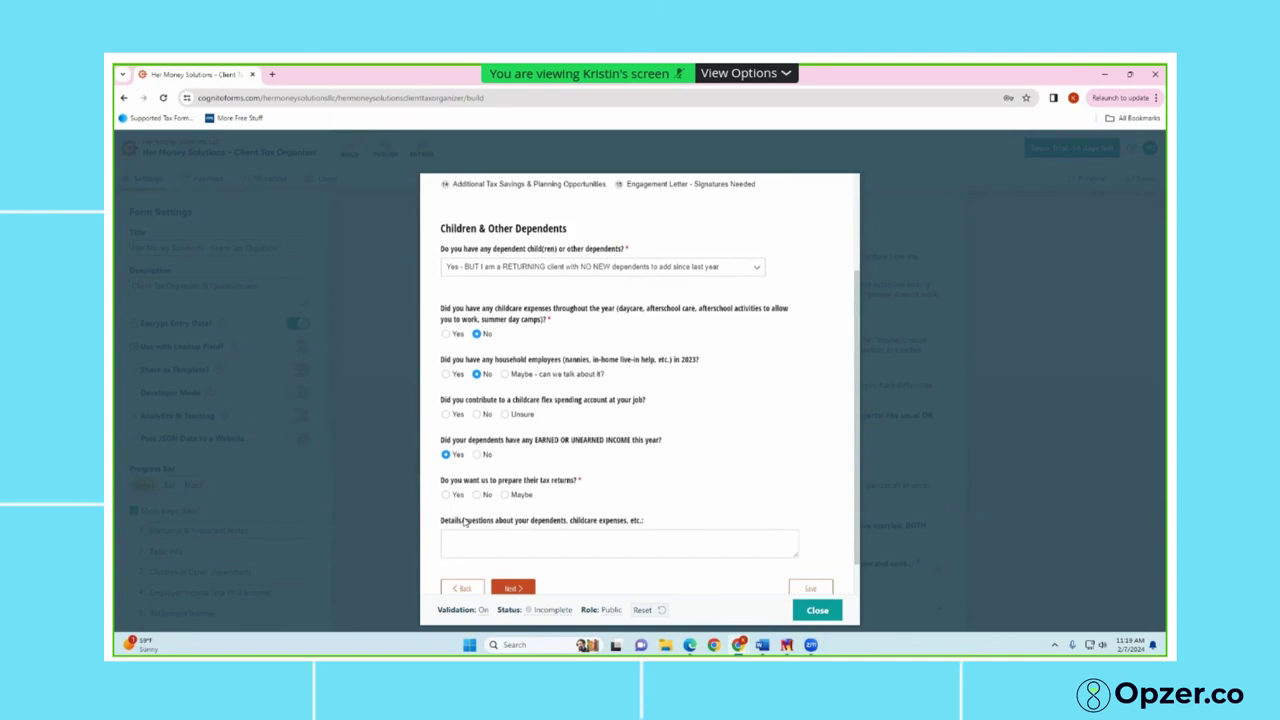
pyautogui.click(477, 455)
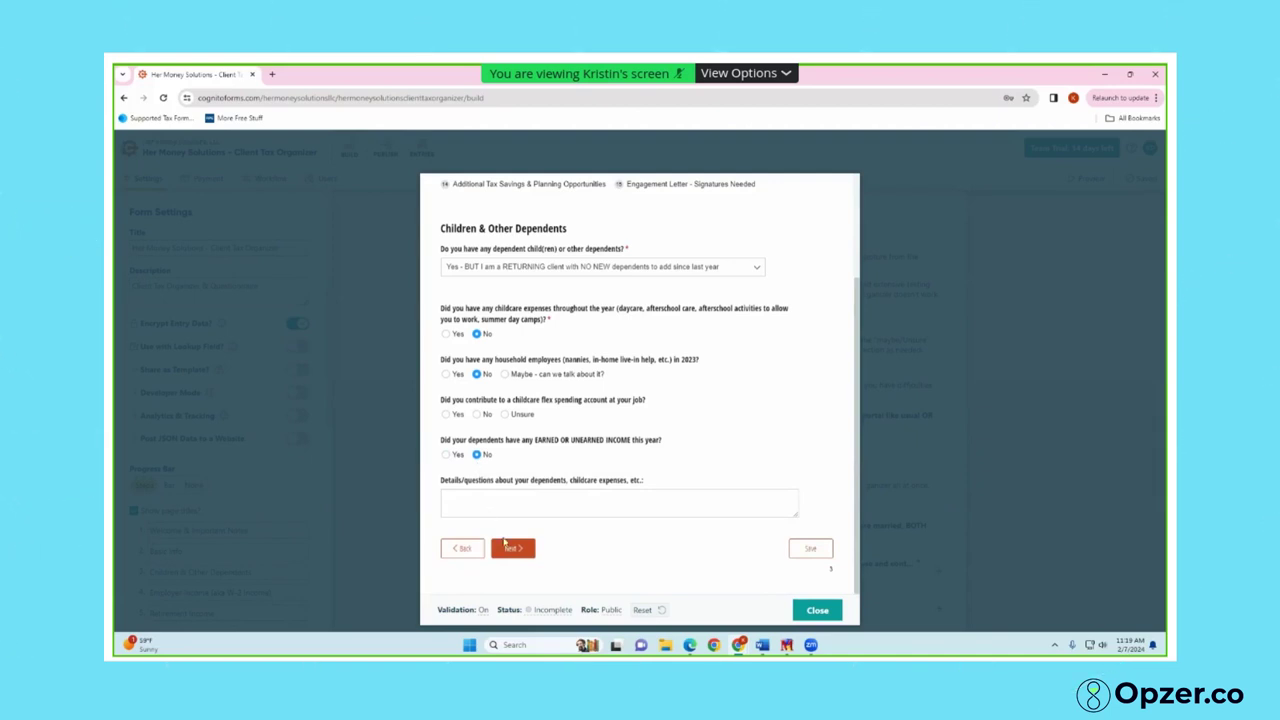
pyautogui.click(515, 558)
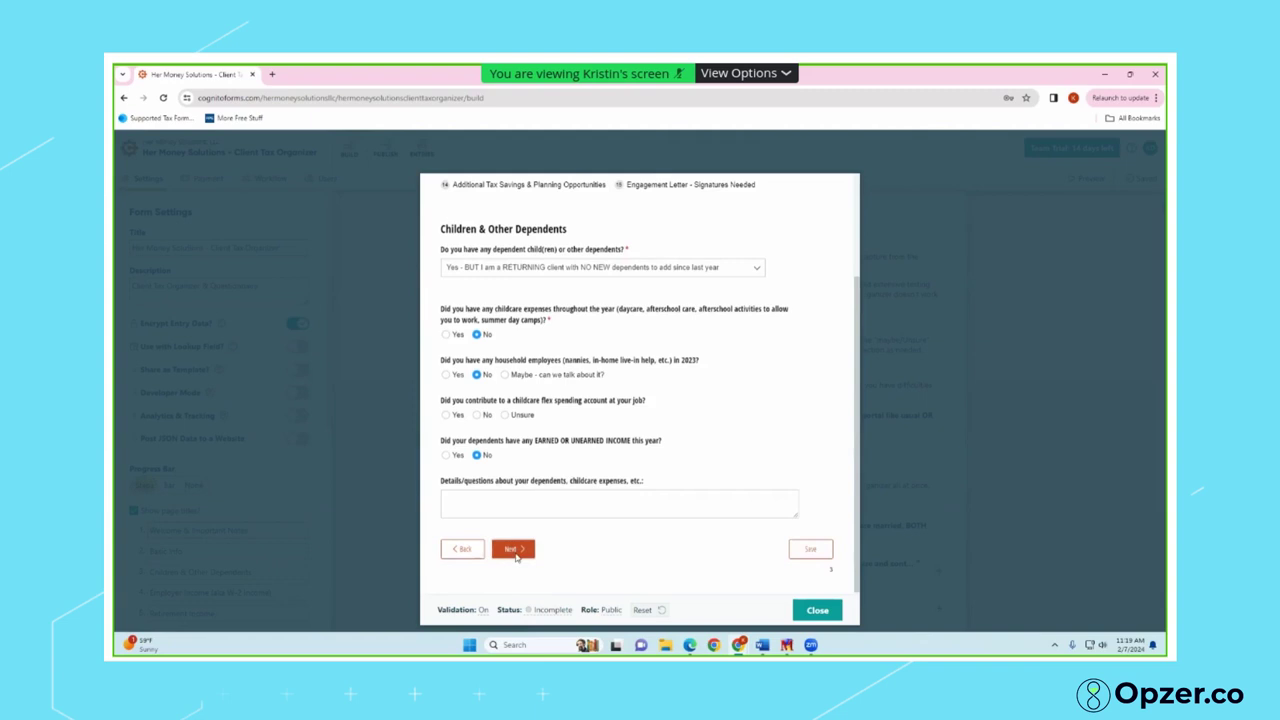
pyautogui.click(449, 402)
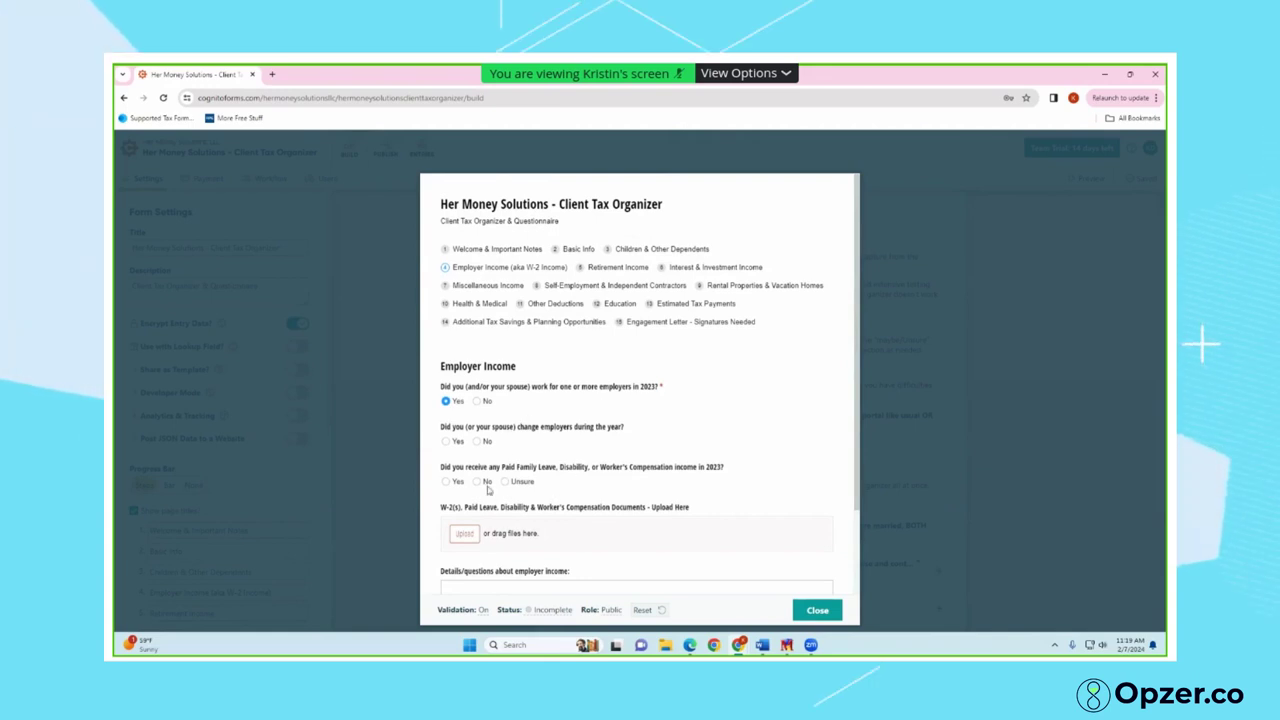
# Highlight the 'W-2(s)' upload label on the Employer Income page to point it out
pyautogui.scroll(-2, 506, 493)
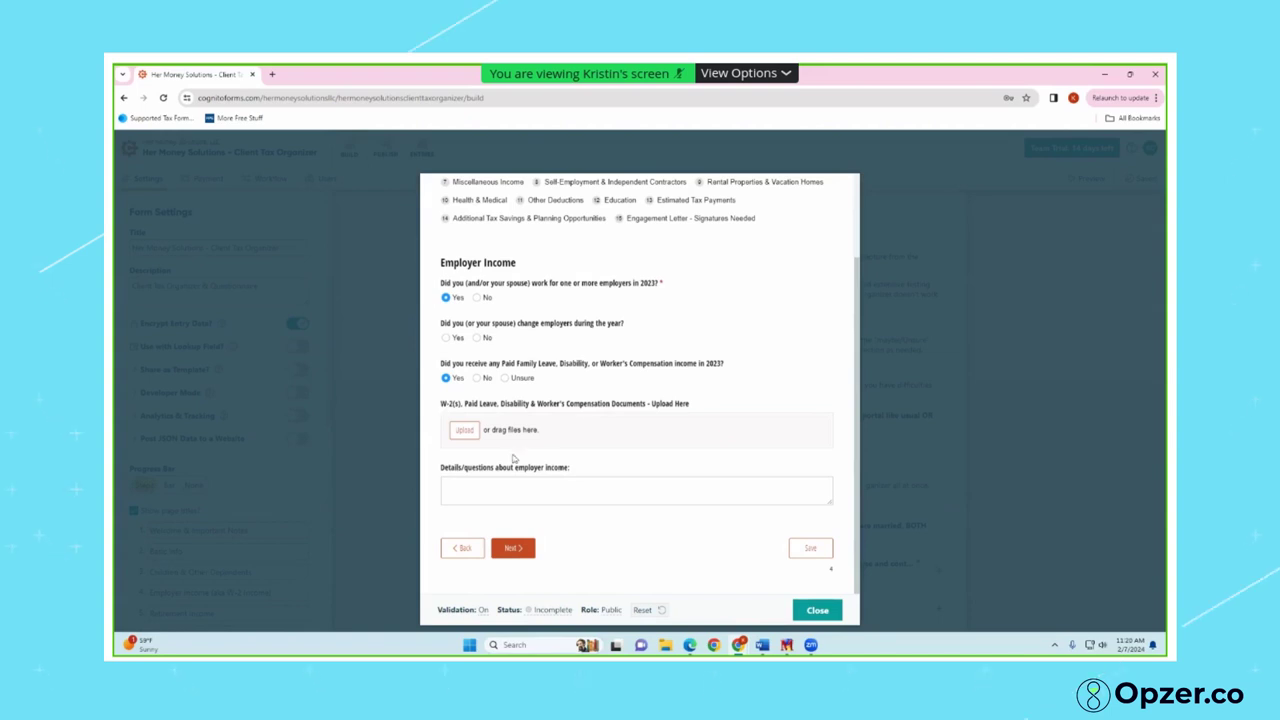
pyautogui.moveTo(435, 408); pyautogui.dragTo(569, 408)
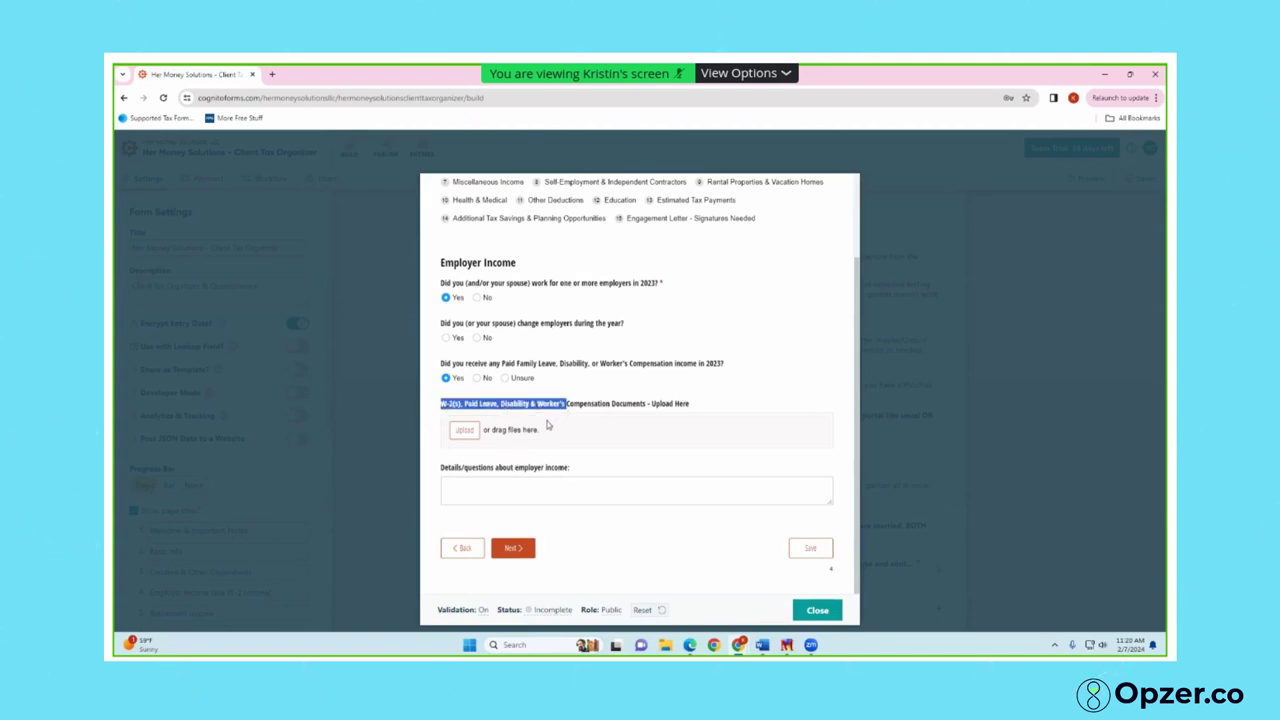
pyautogui.click(546, 429)
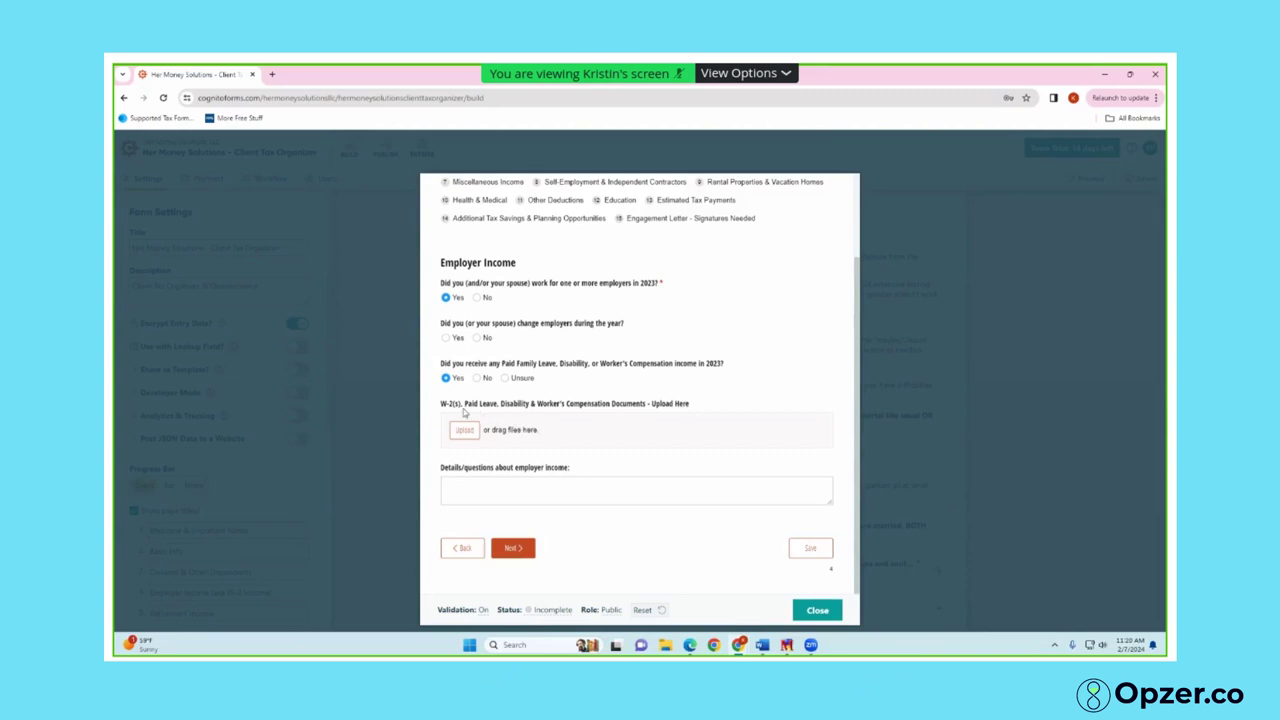
pyautogui.moveTo(443, 408); pyautogui.dragTo(468, 405)
pyautogui.click(494, 407)
# On Retirement Income, choose 'No - not there yet', inherited IRA income, and No Social Security, then continue
pyautogui.click(510, 547)
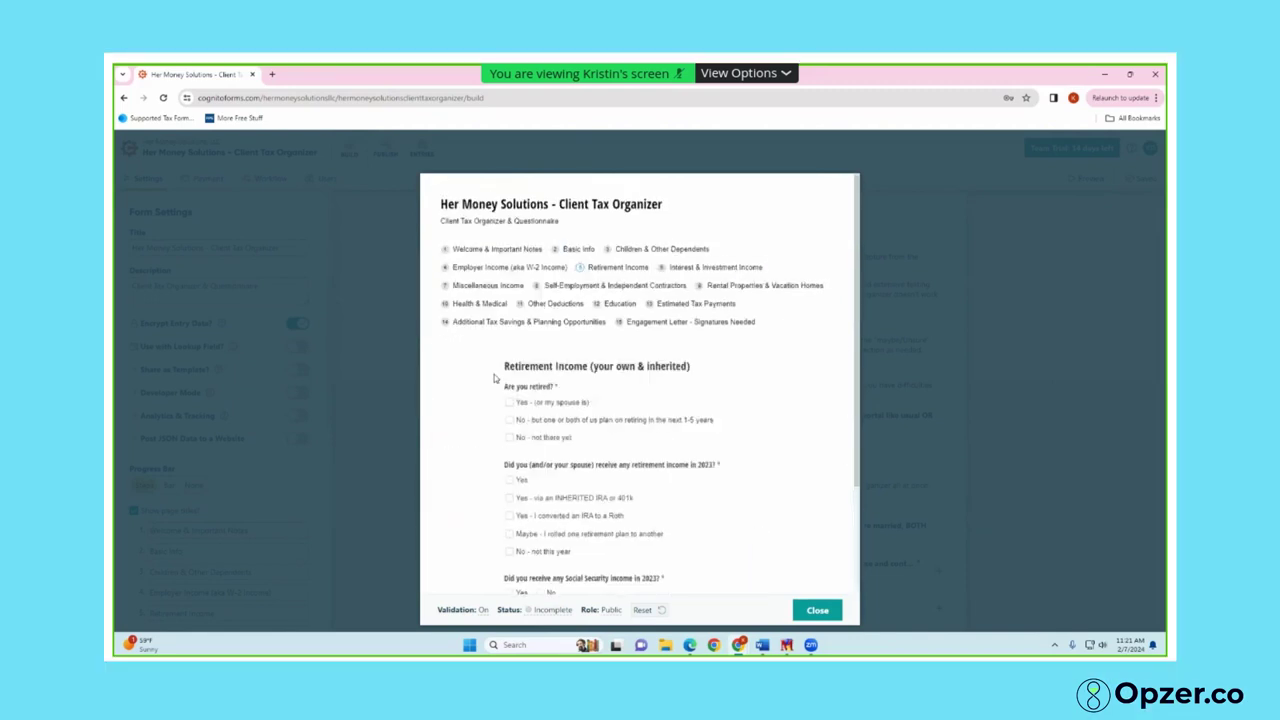
pyautogui.scroll(-1, 477, 434)
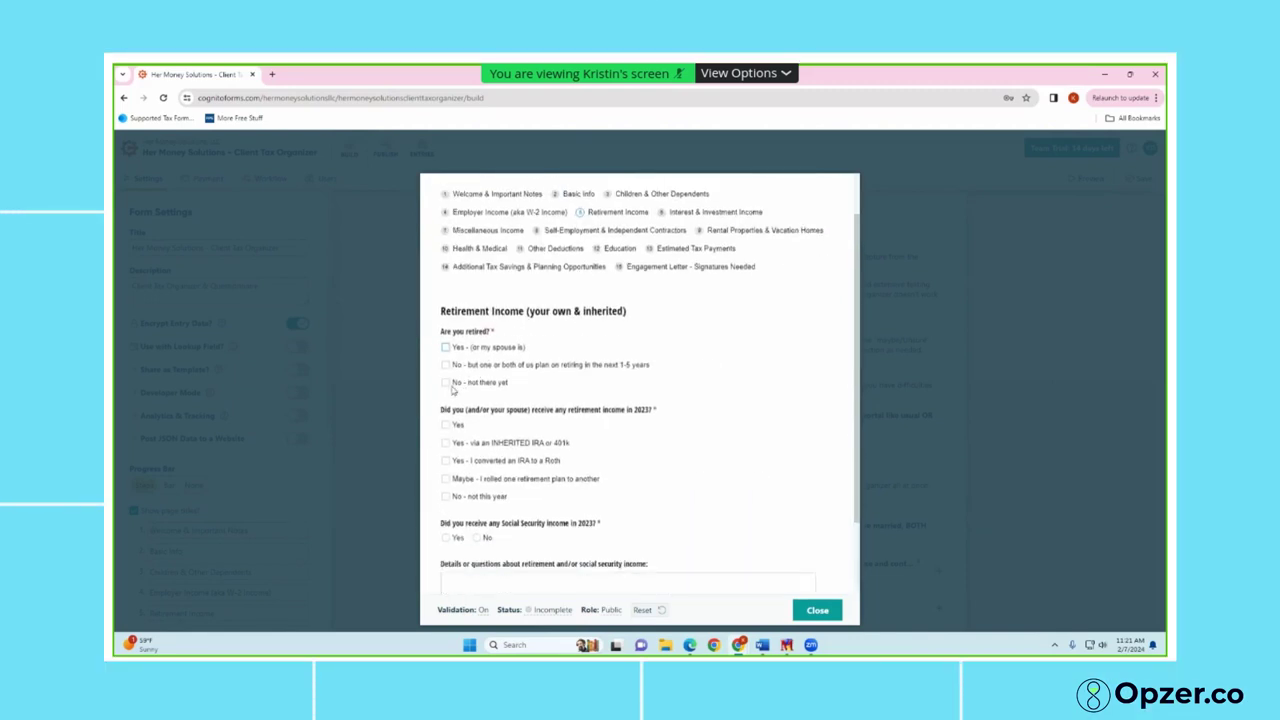
pyautogui.click(446, 383)
pyautogui.scroll(-2, 449, 383)
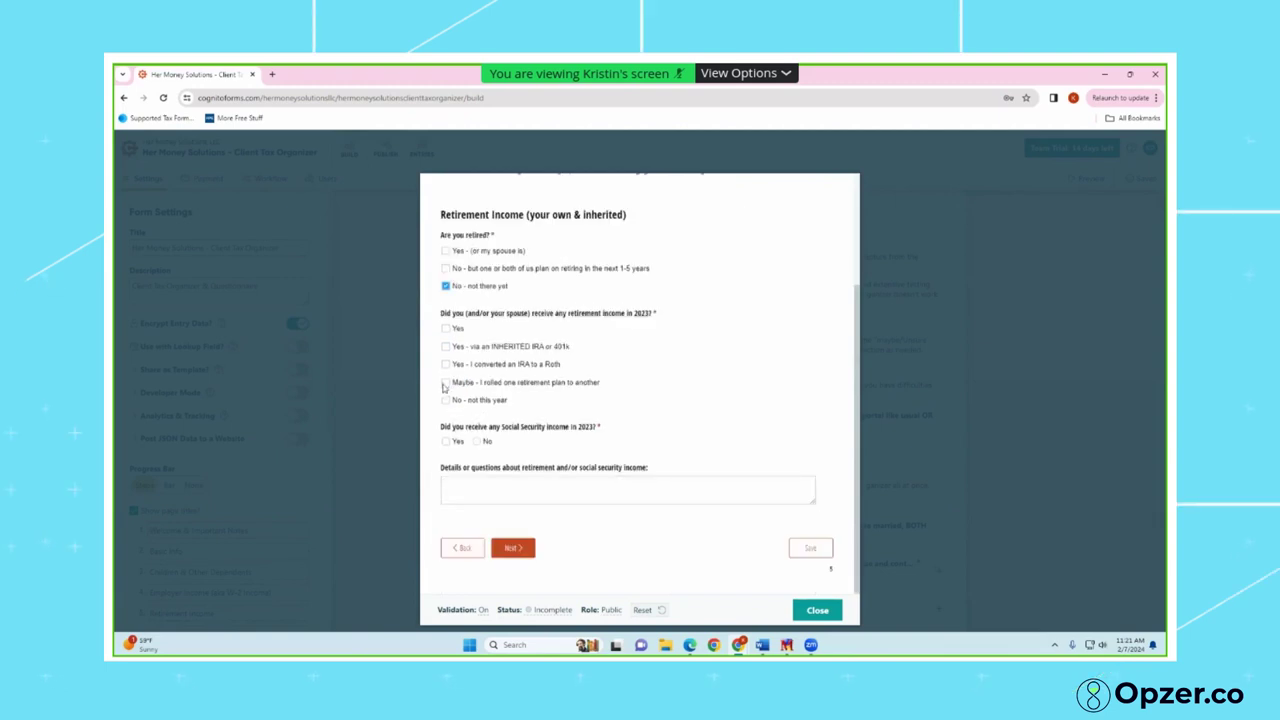
pyautogui.click(446, 346)
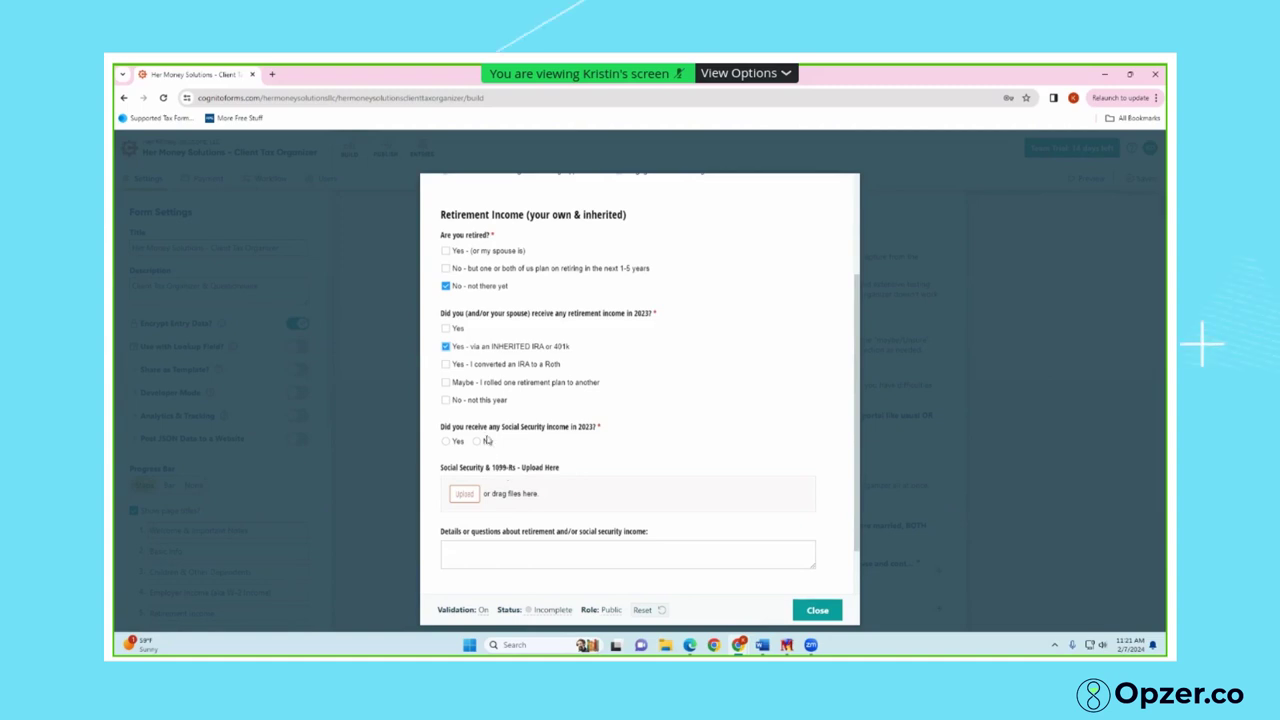
pyautogui.click(478, 443)
pyautogui.scroll(-2, 490, 500)
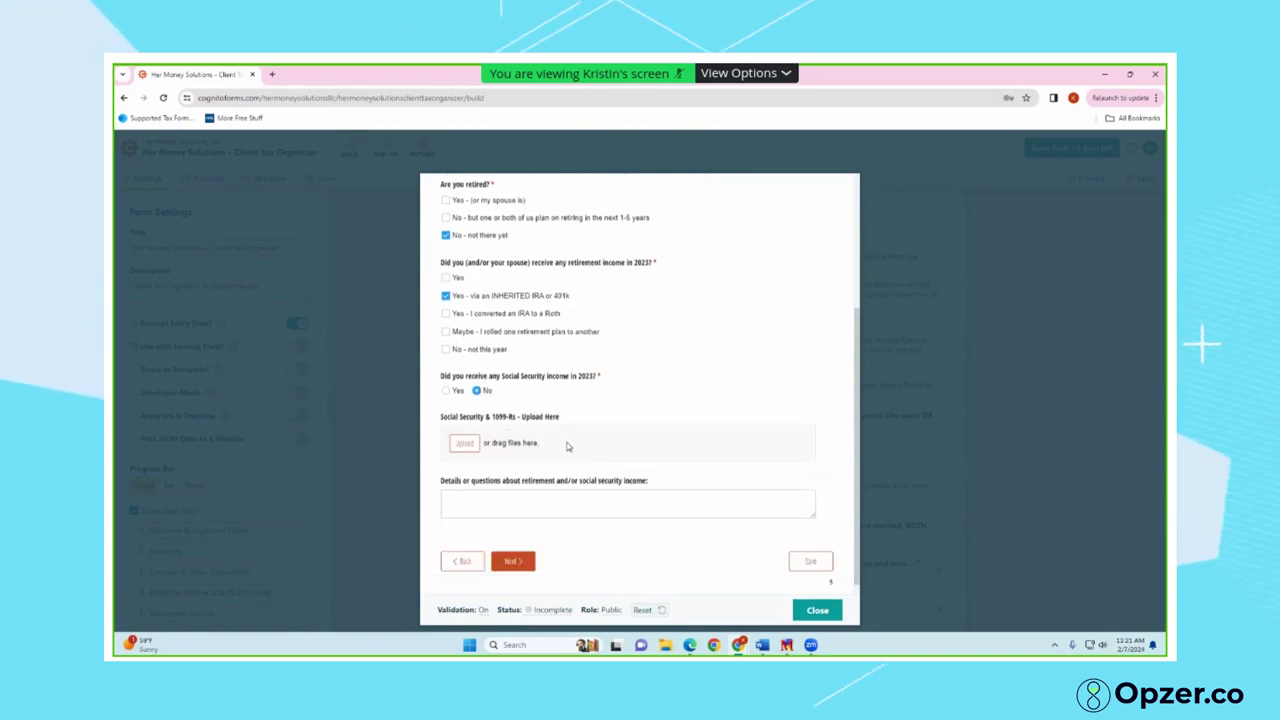
pyautogui.click(512, 557)
# Answer Yes to receiving interest or dividends and Yes to having K-1 investments
pyautogui.scroll(-1, 488, 446)
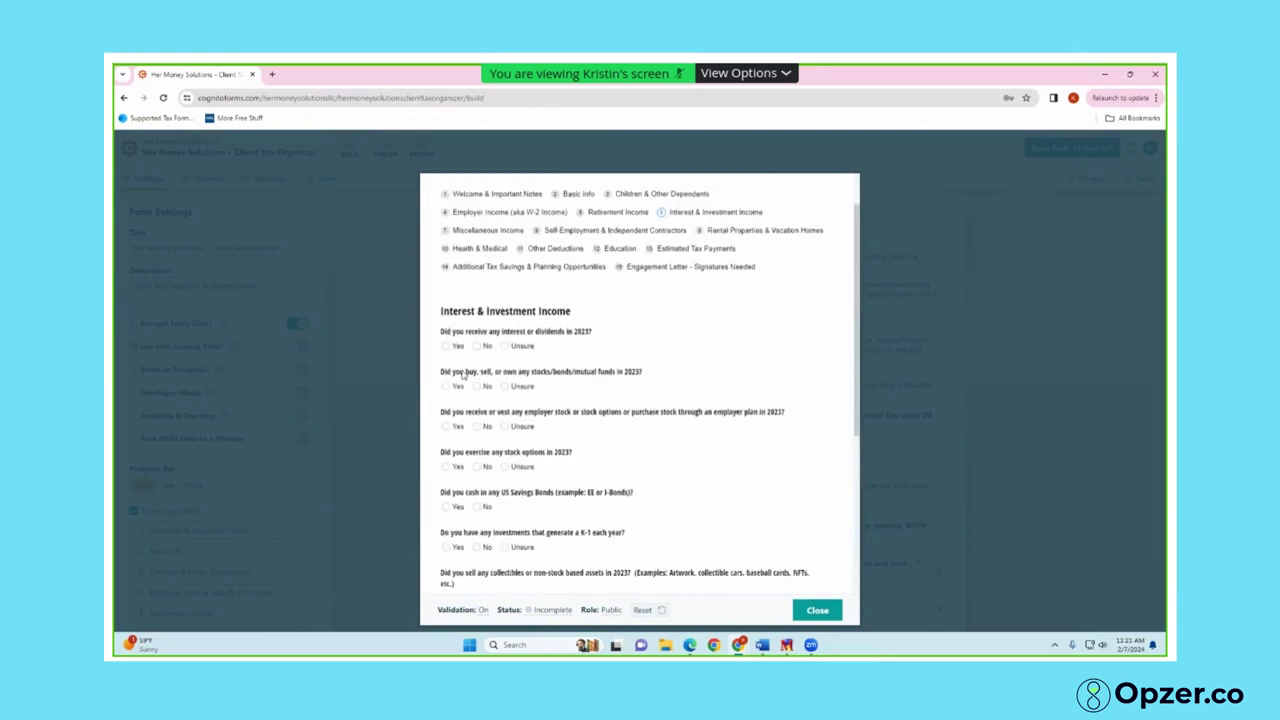
pyautogui.click(449, 345)
pyautogui.scroll(-2, 532, 474)
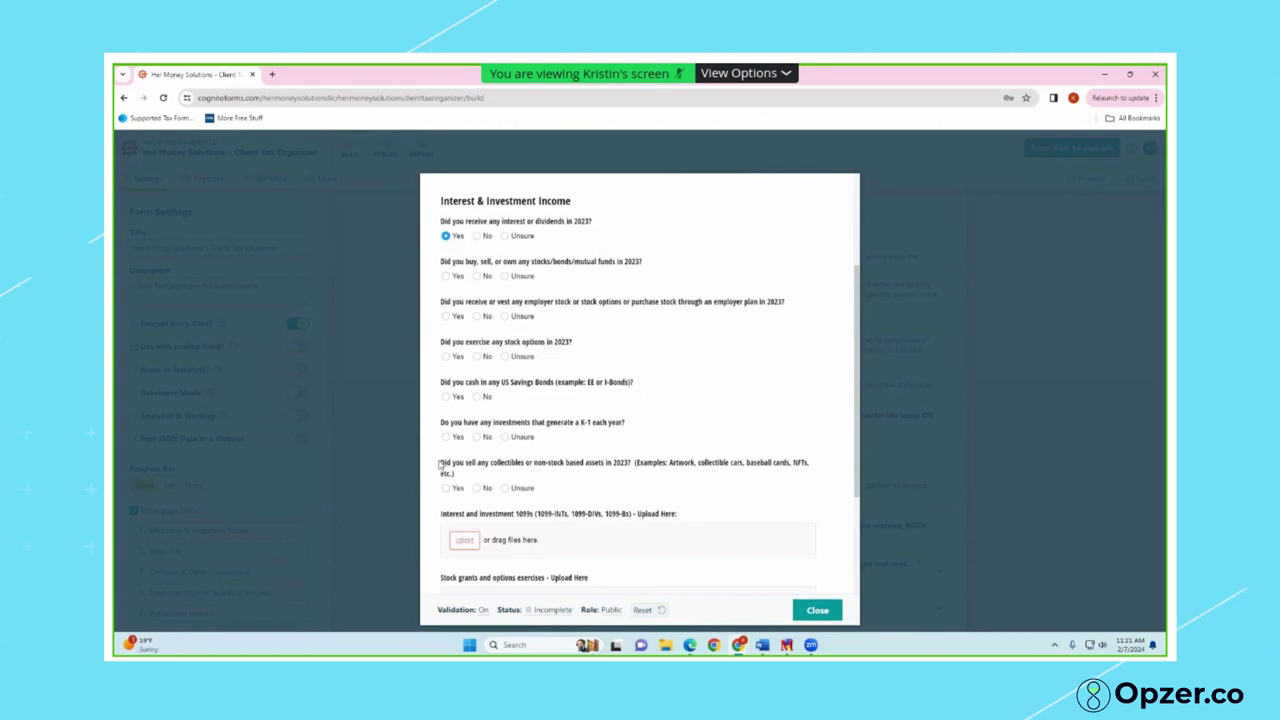
pyautogui.click(446, 437)
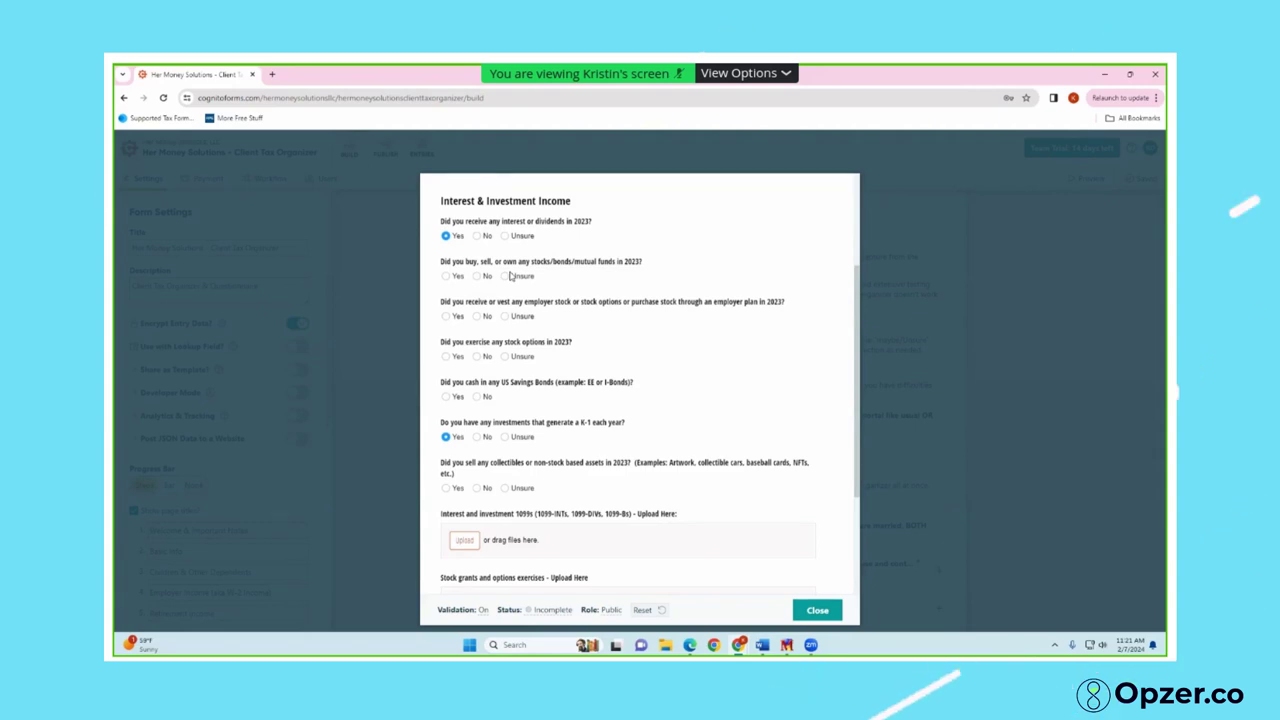
# Review the page's follow-up fields, highlighting the Interest and investment upload label
pyautogui.scroll(-1, 590, 356)
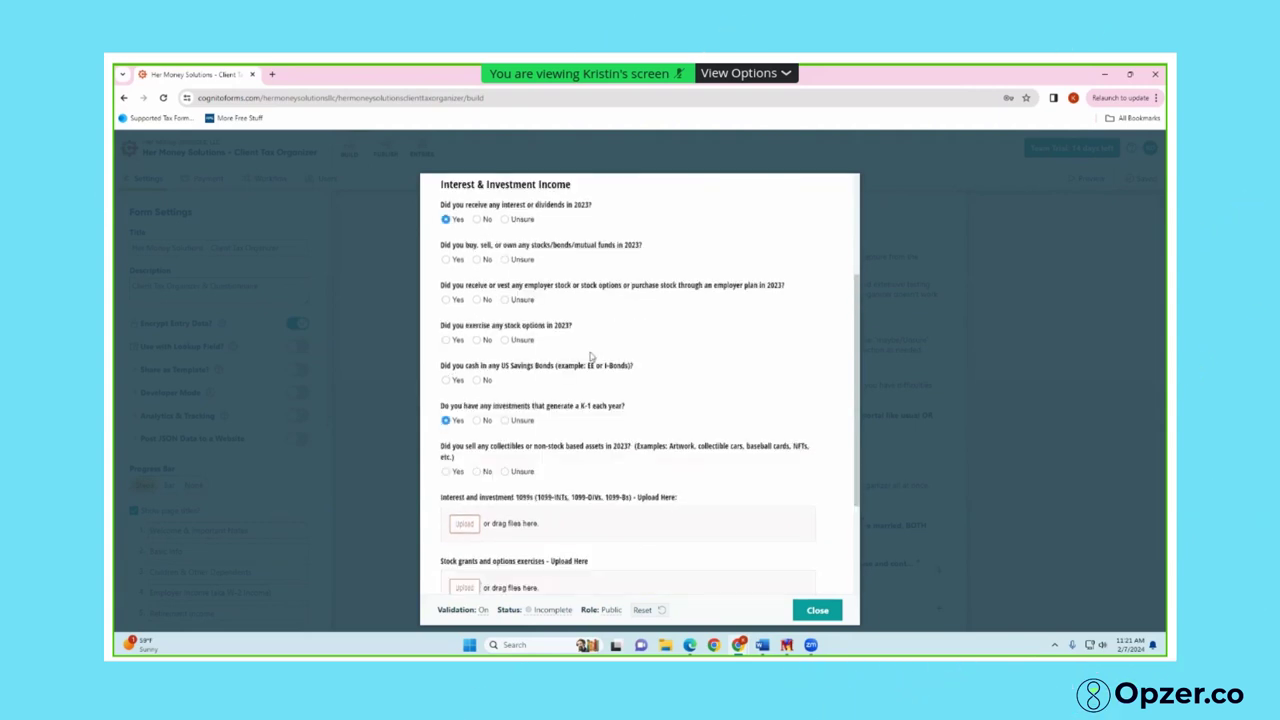
pyautogui.scroll(2, 590, 356)
pyautogui.scroll(-3, 591, 356)
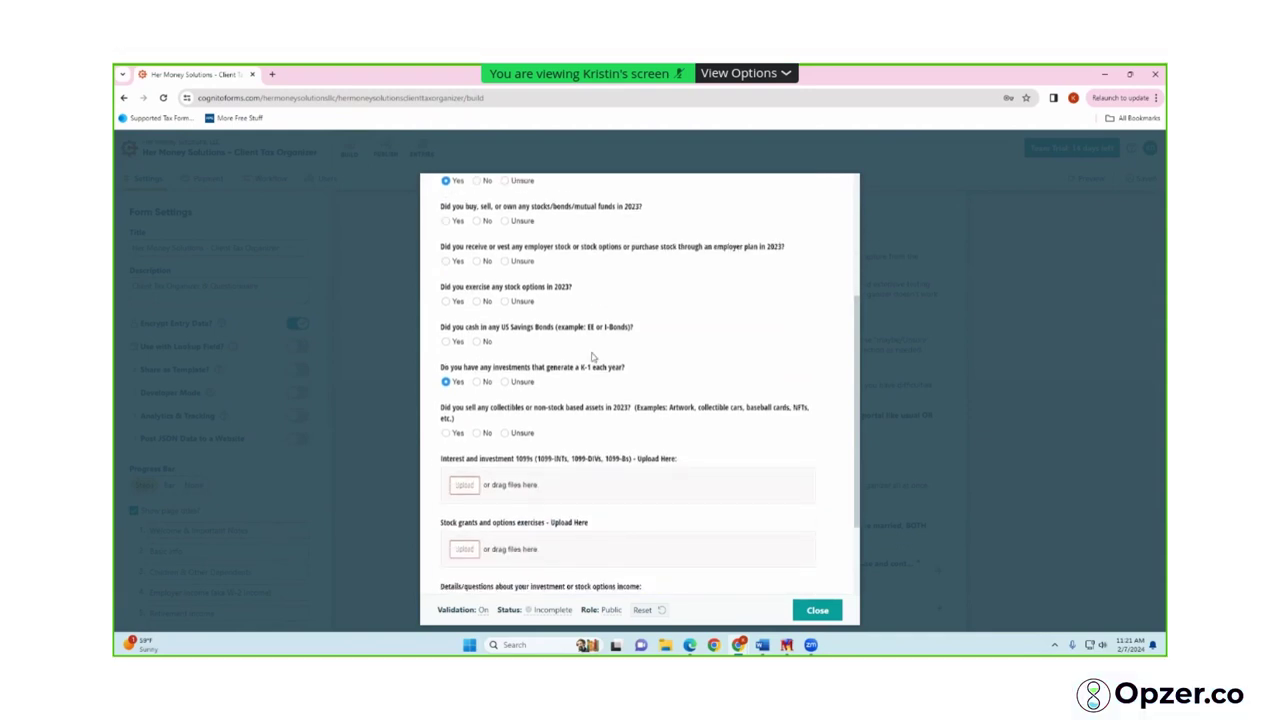
pyautogui.scroll(-1, 592, 357)
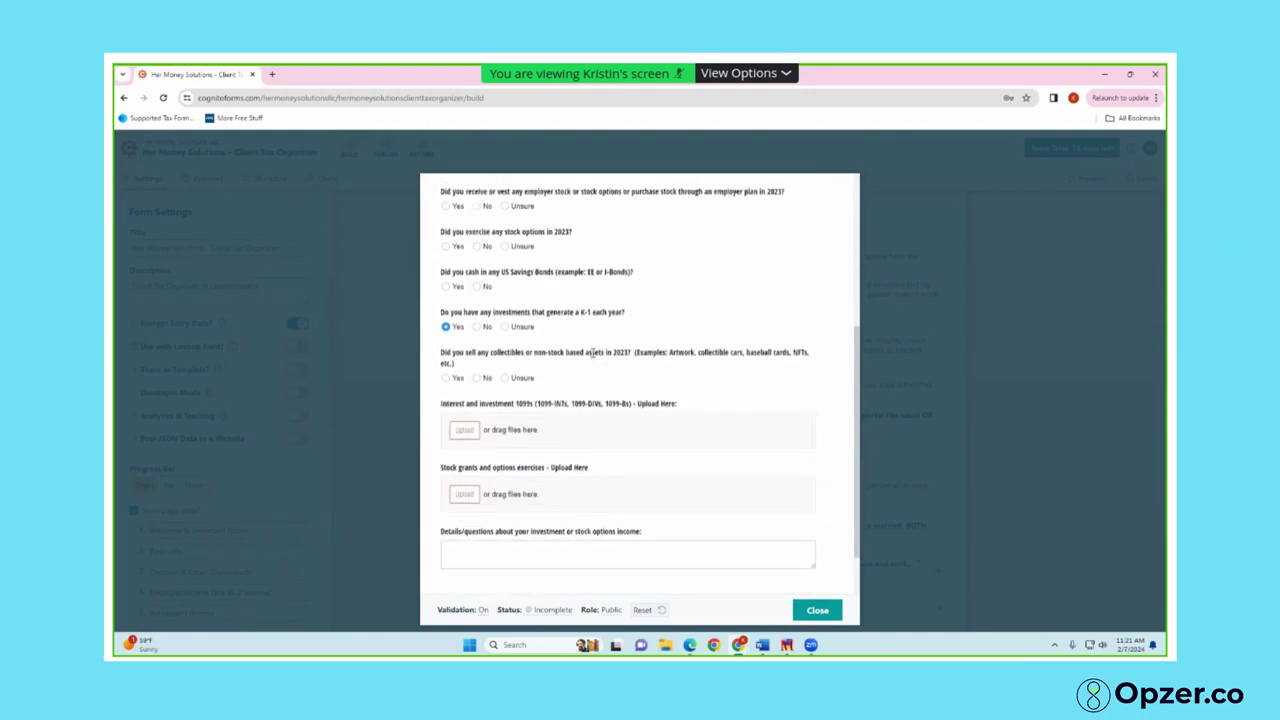
pyautogui.scroll(-1, 592, 354)
pyautogui.scroll(2, 592, 355)
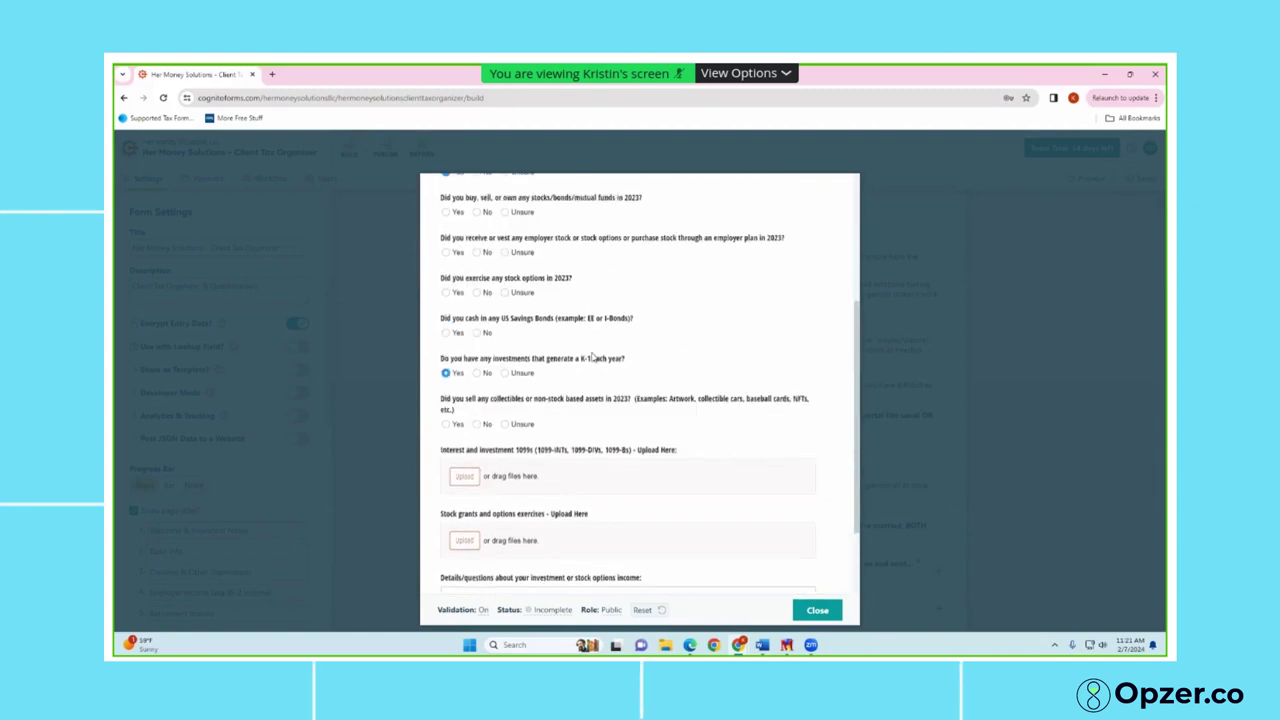
pyautogui.scroll(1, 592, 357)
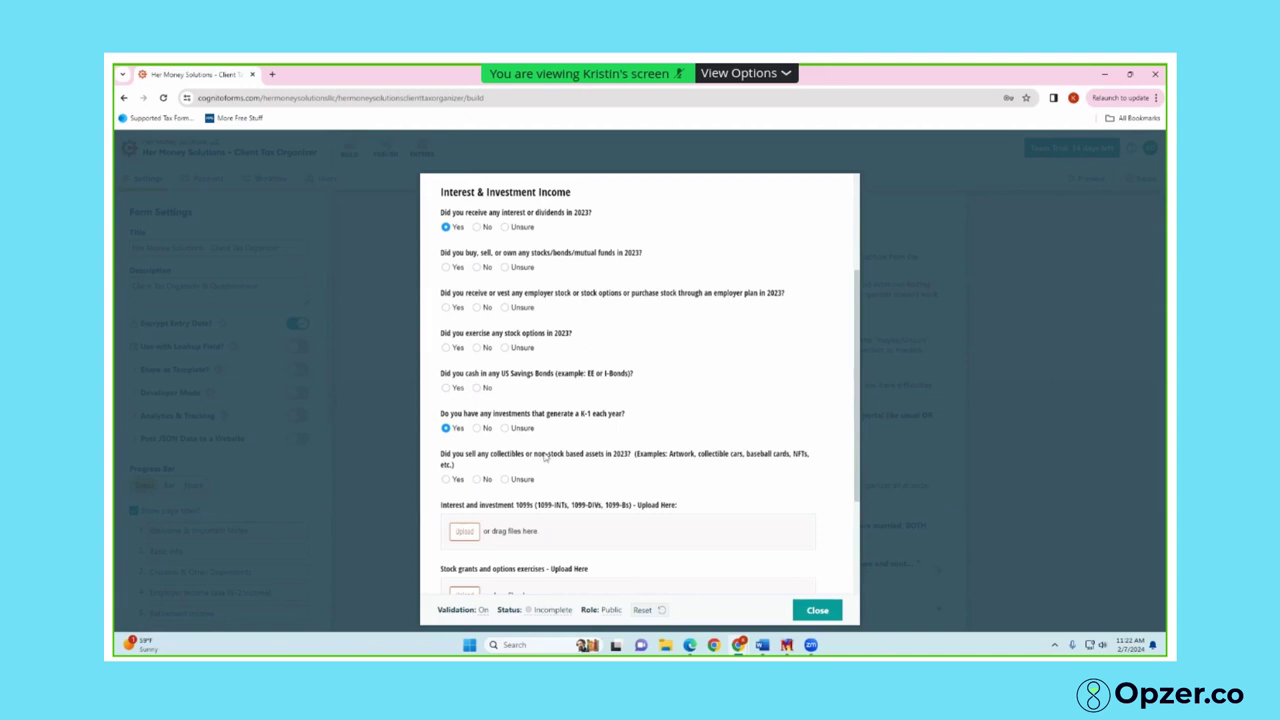
pyautogui.scroll(-1, 502, 598)
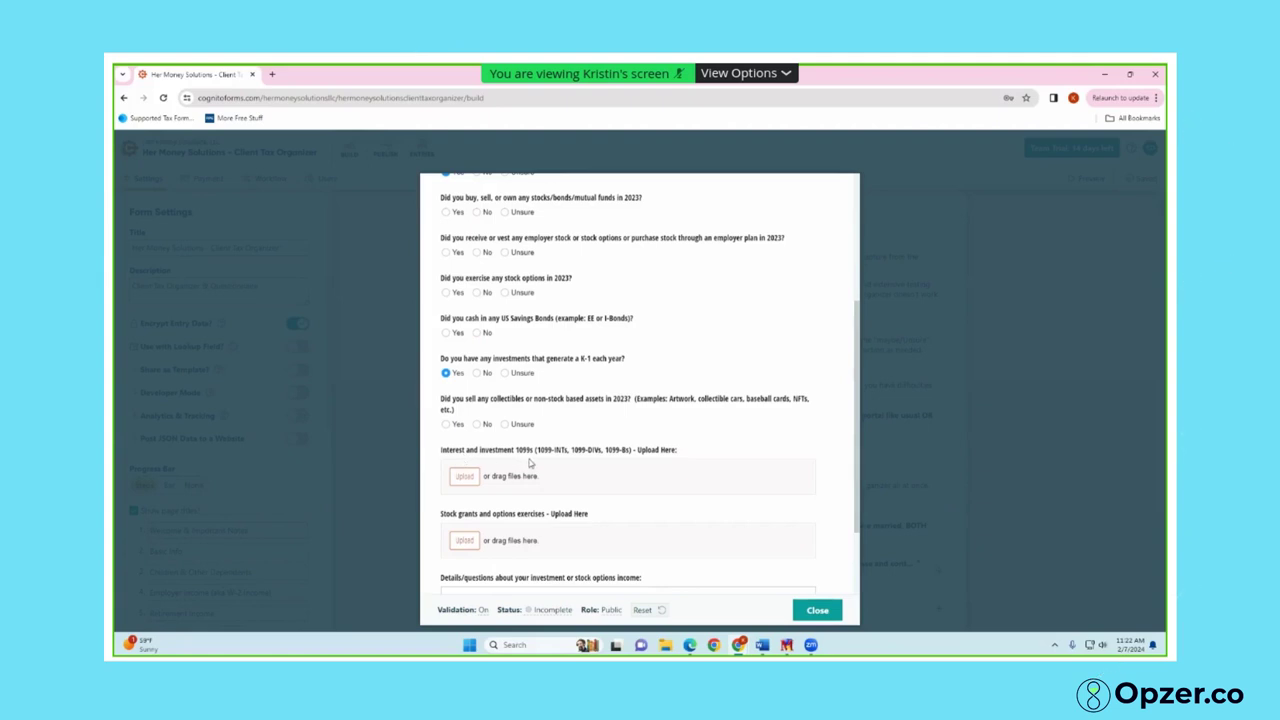
pyautogui.moveTo(444, 452); pyautogui.dragTo(515, 452)
pyautogui.click(525, 473)
pyautogui.scroll(-2, 524, 474)
# On Miscellaneous Income, try Yes then settle on No for unemployment, alimony received and alimony paid
pyautogui.click(516, 549)
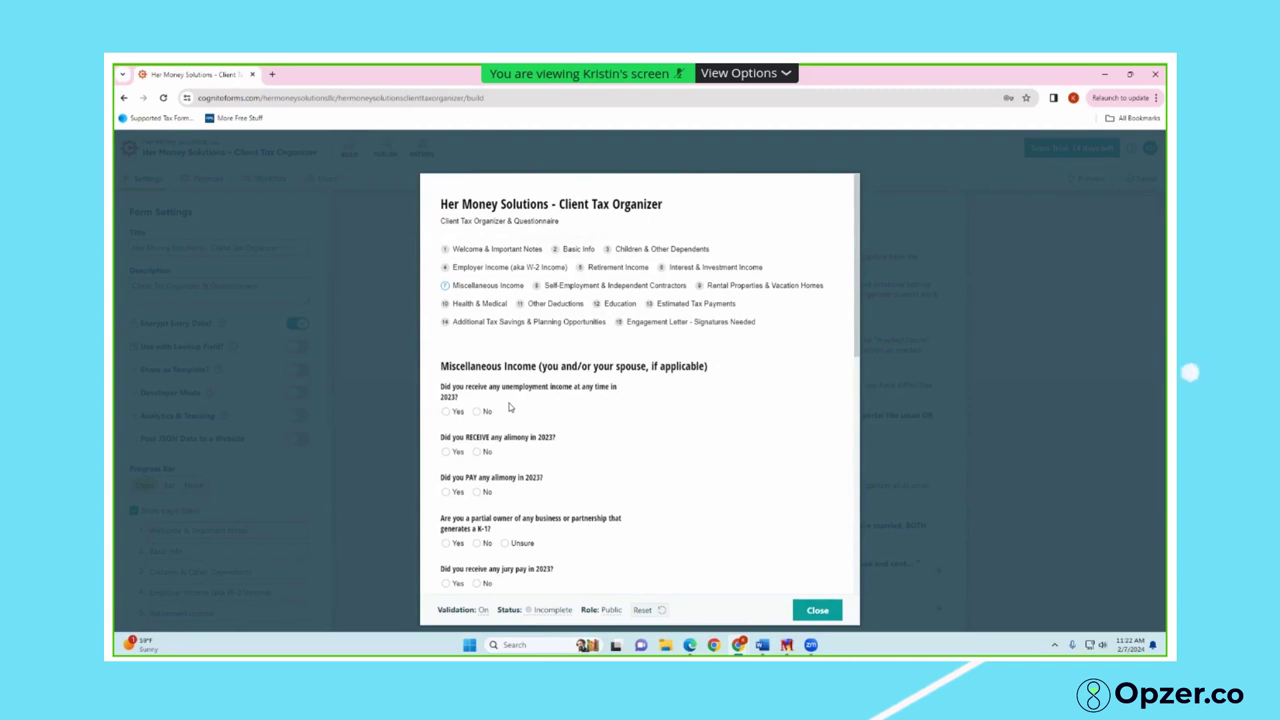
pyautogui.click(459, 412)
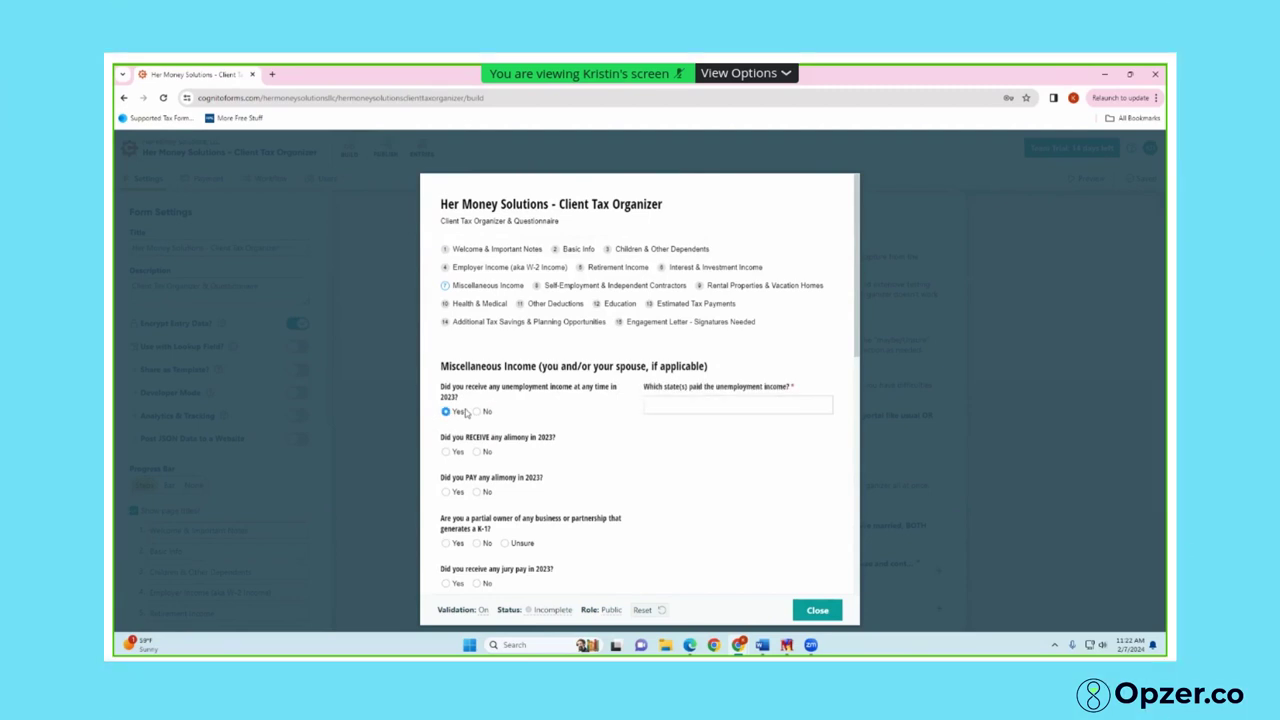
pyautogui.click(447, 452)
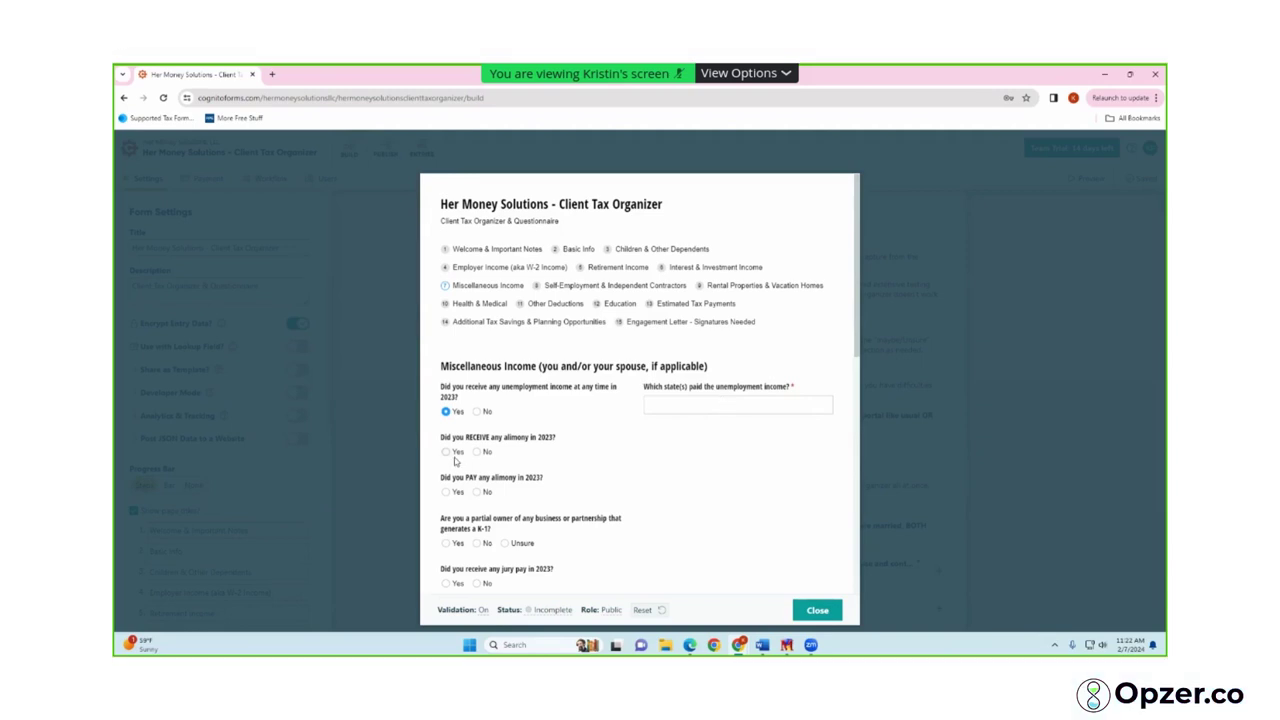
pyautogui.scroll(-1, 594, 478)
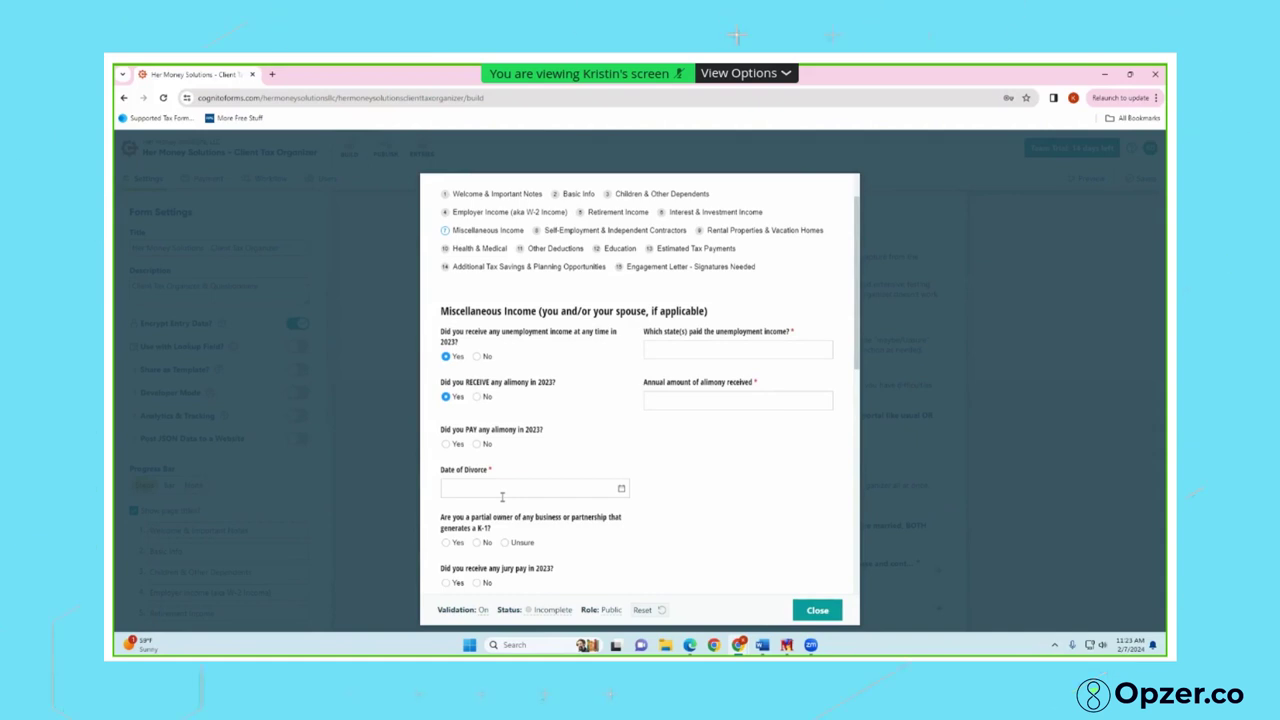
pyautogui.click(477, 356)
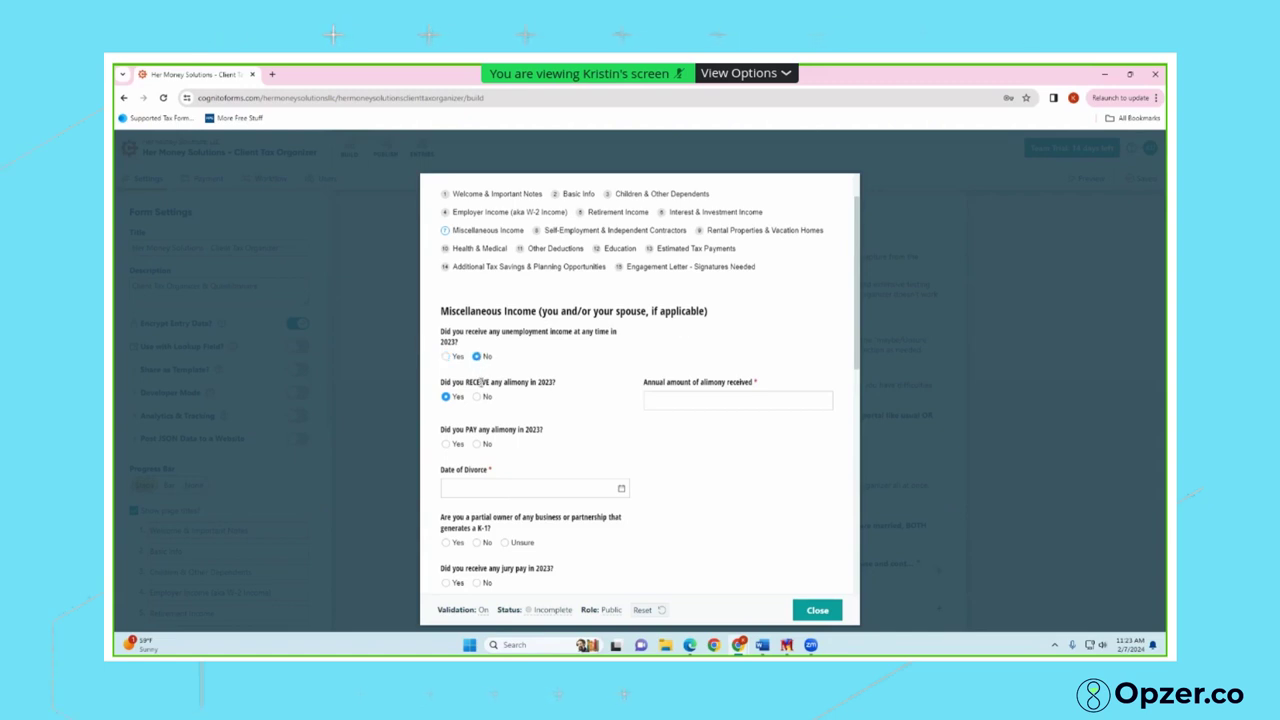
pyautogui.click(477, 396)
pyautogui.click(446, 437)
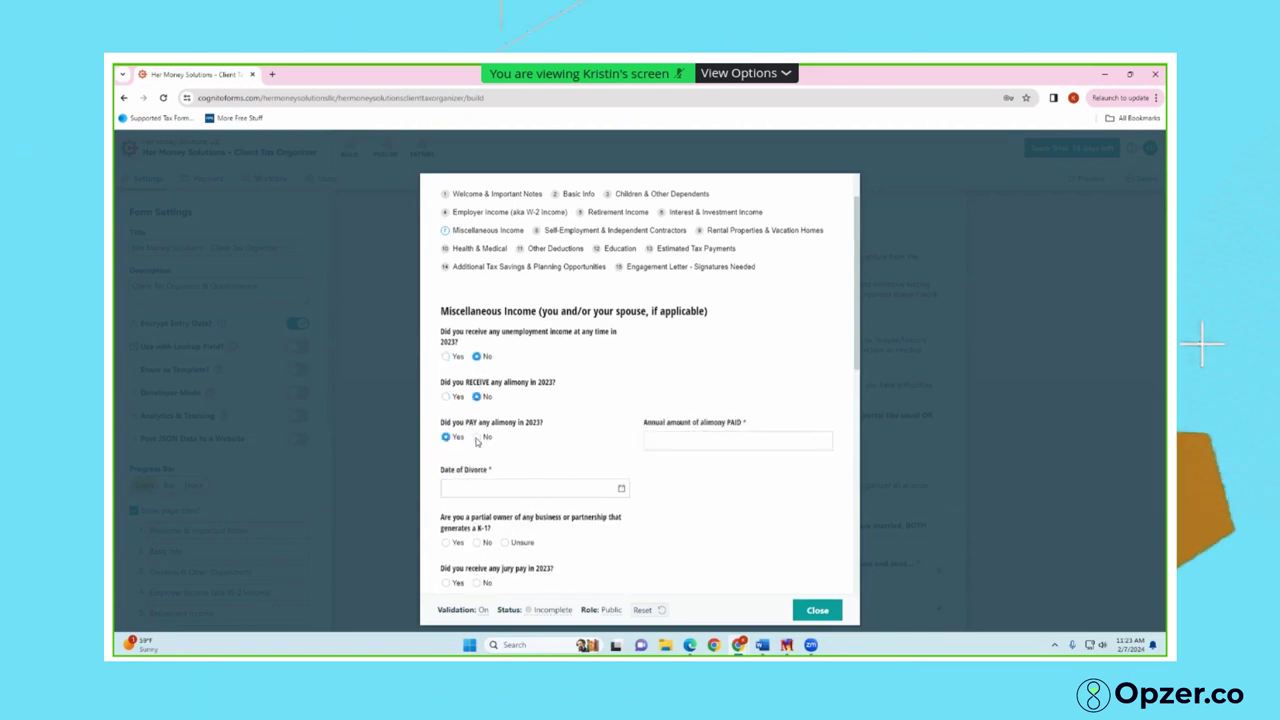
pyautogui.click(477, 437)
pyautogui.scroll(-1, 460, 400)
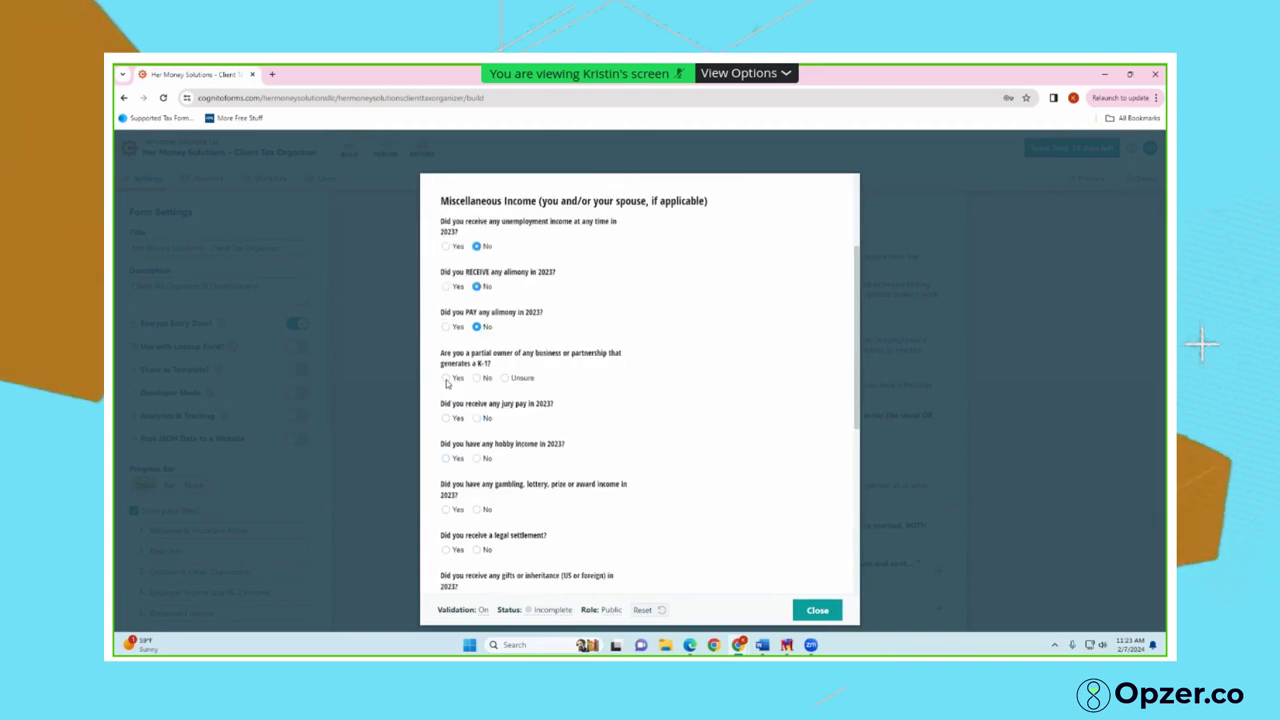
# Toggle K-1 ownership, jury pay and hobby income back to No, and answer Yes to gambling income
pyautogui.click(446, 378)
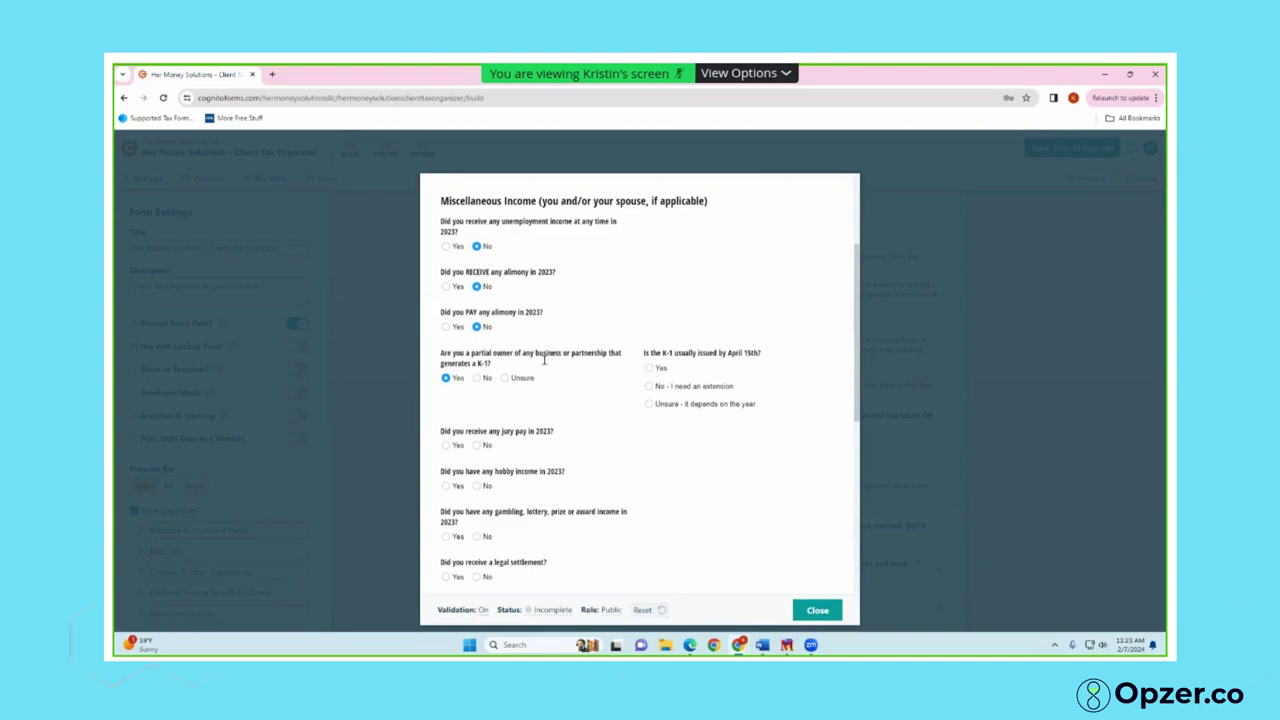
pyautogui.click(477, 378)
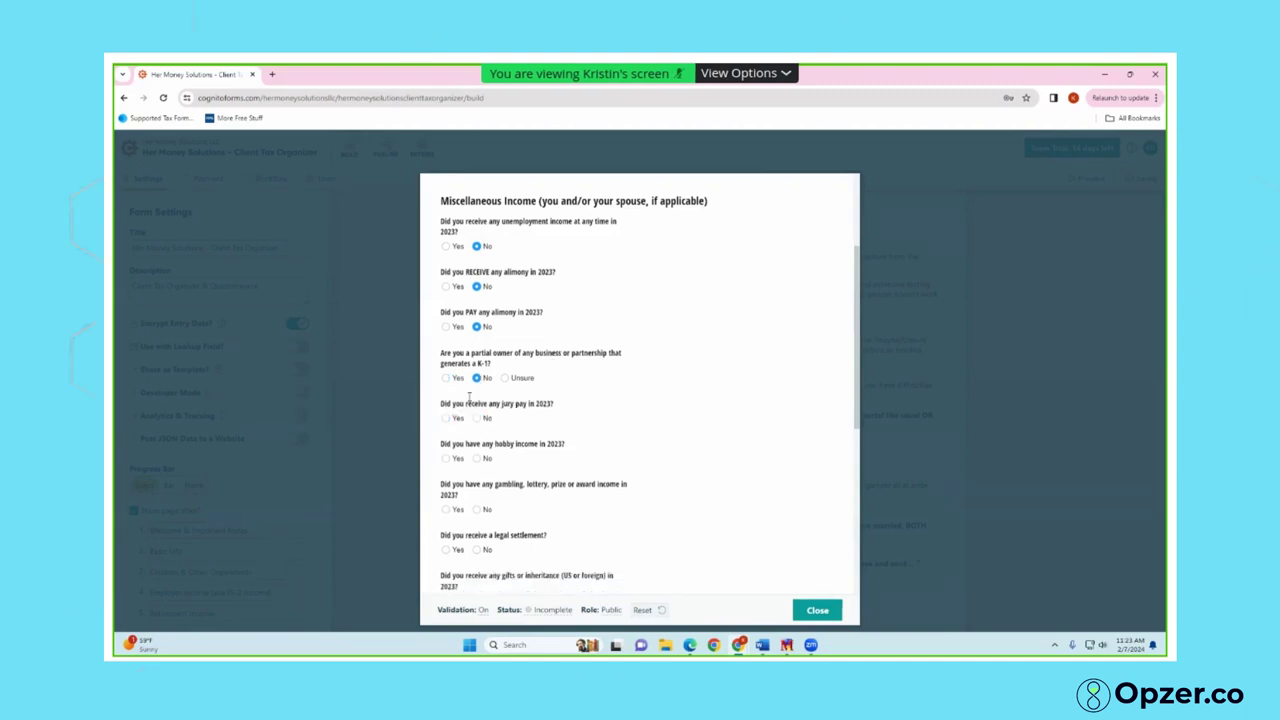
pyautogui.click(446, 379)
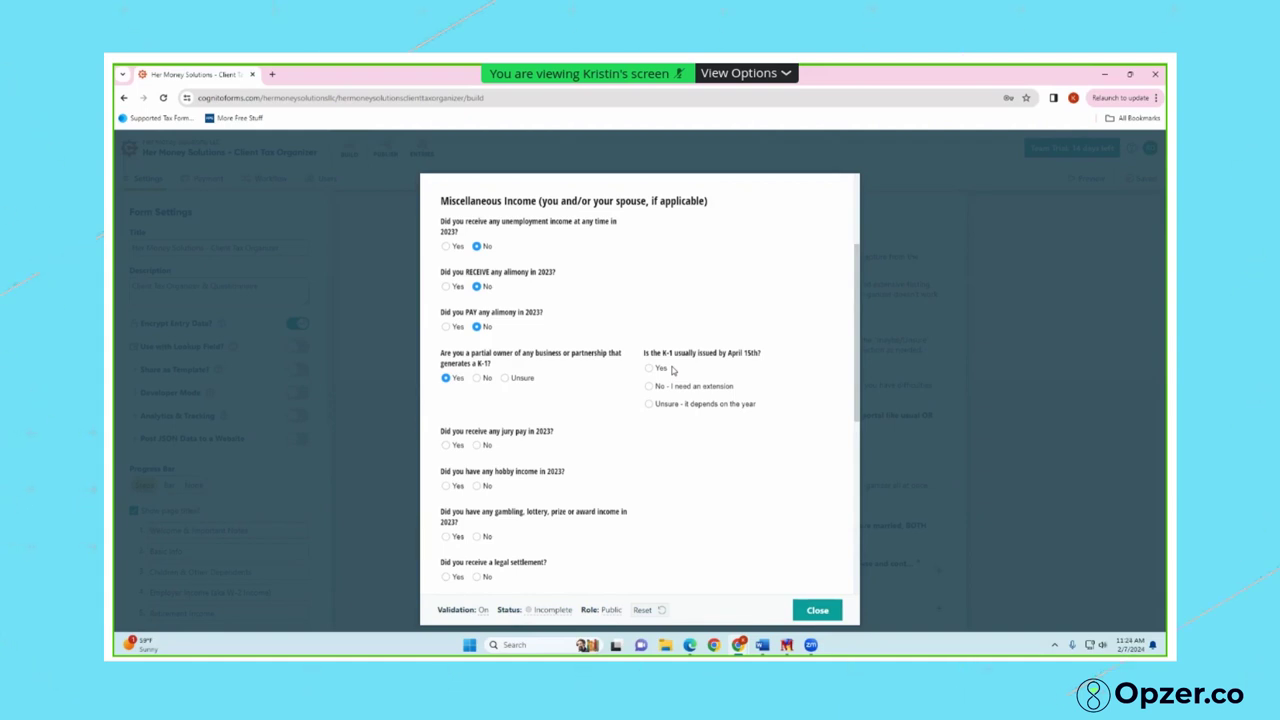
pyautogui.click(476, 378)
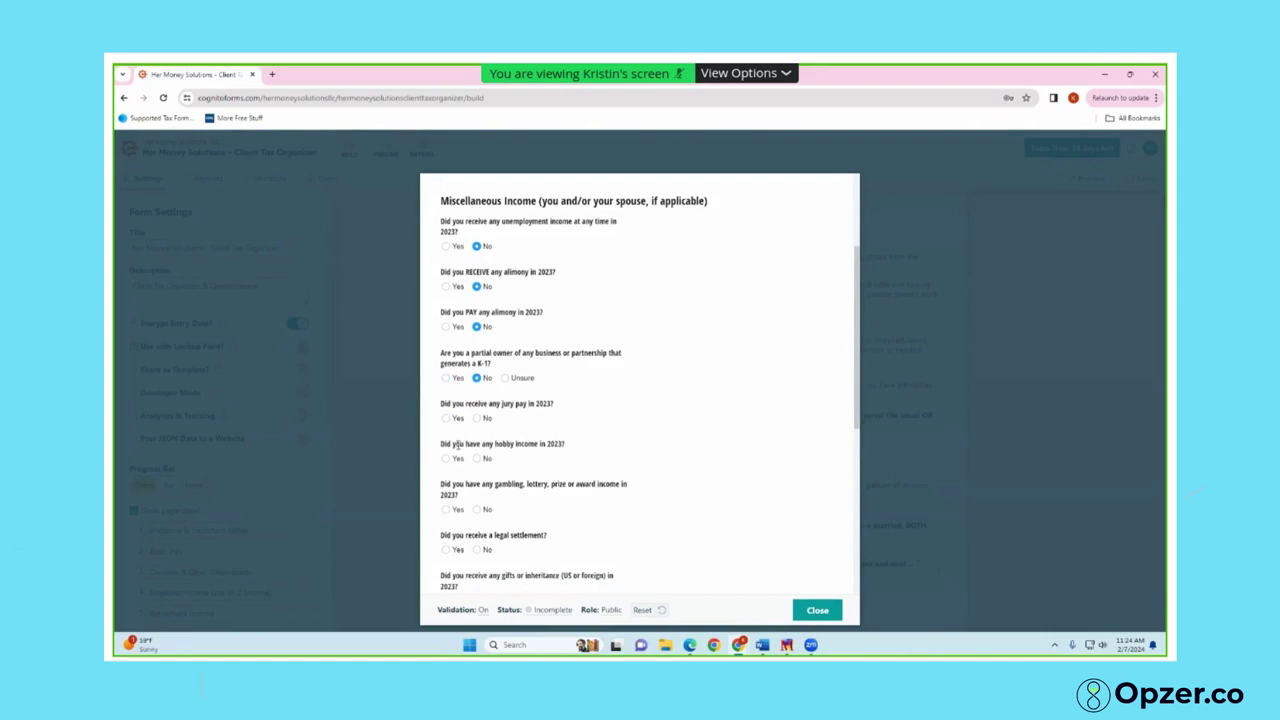
pyautogui.click(446, 418)
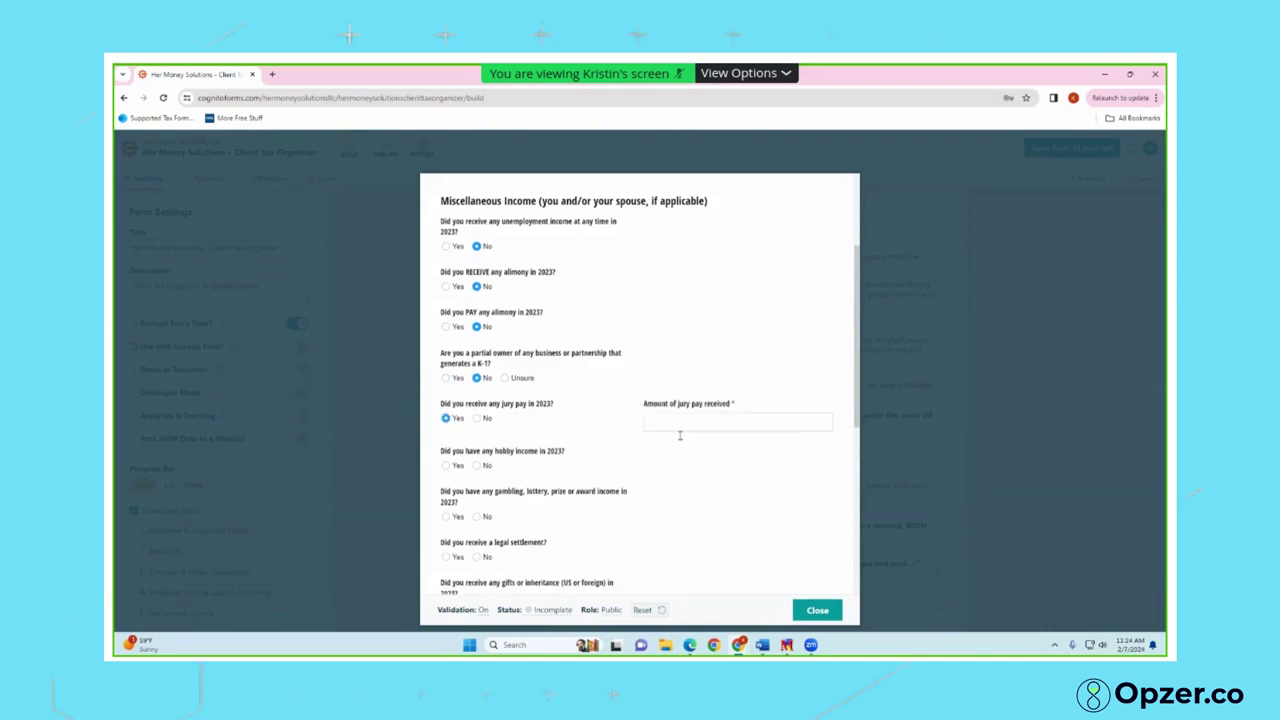
pyautogui.click(476, 418)
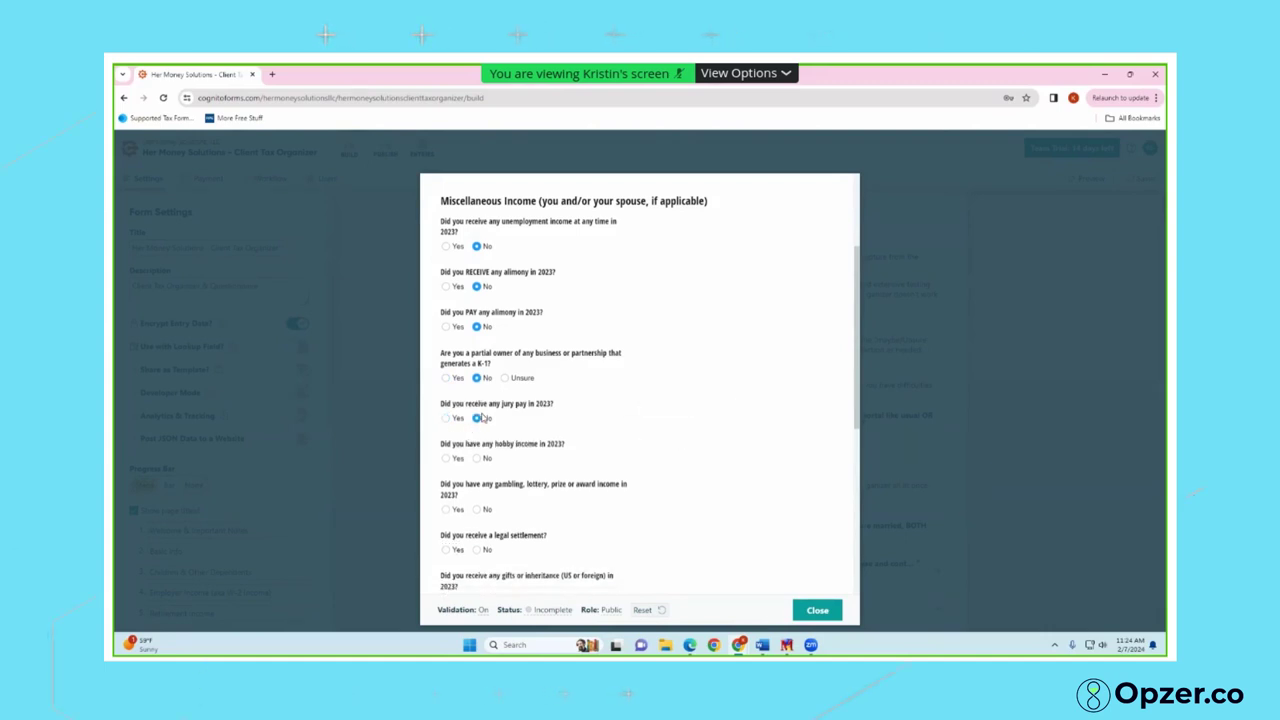
pyautogui.click(446, 458)
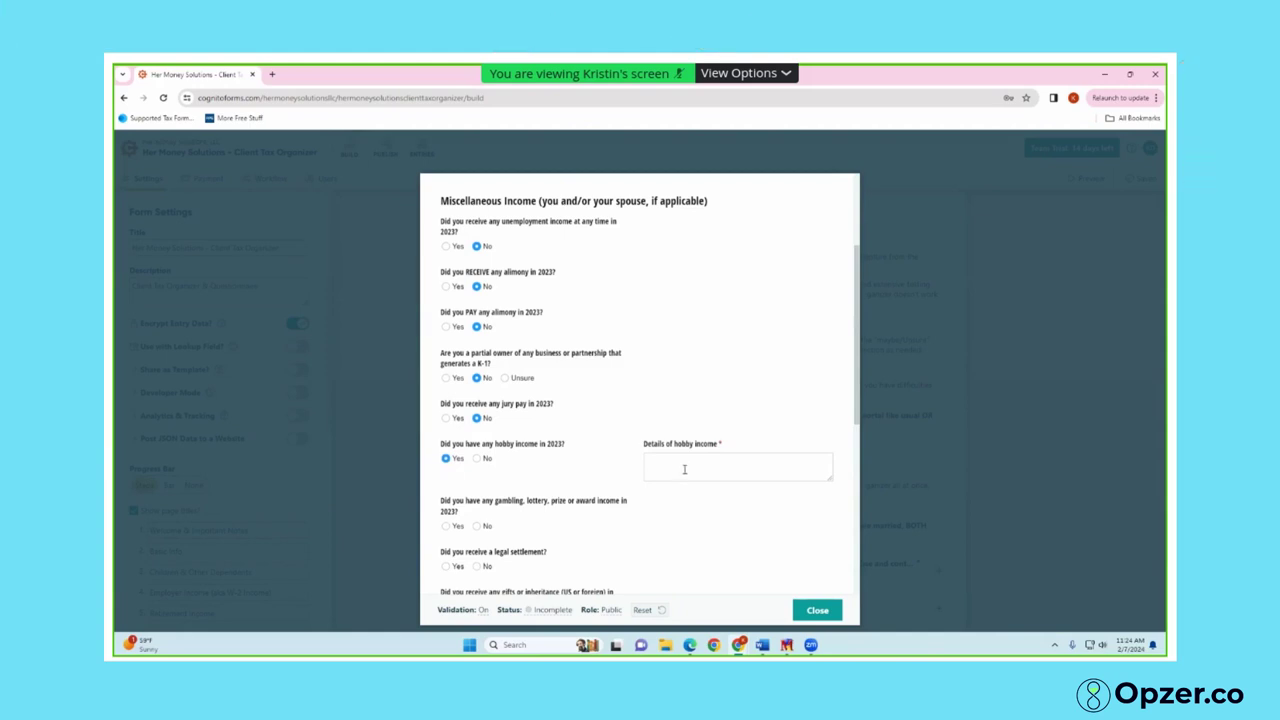
pyautogui.click(487, 459)
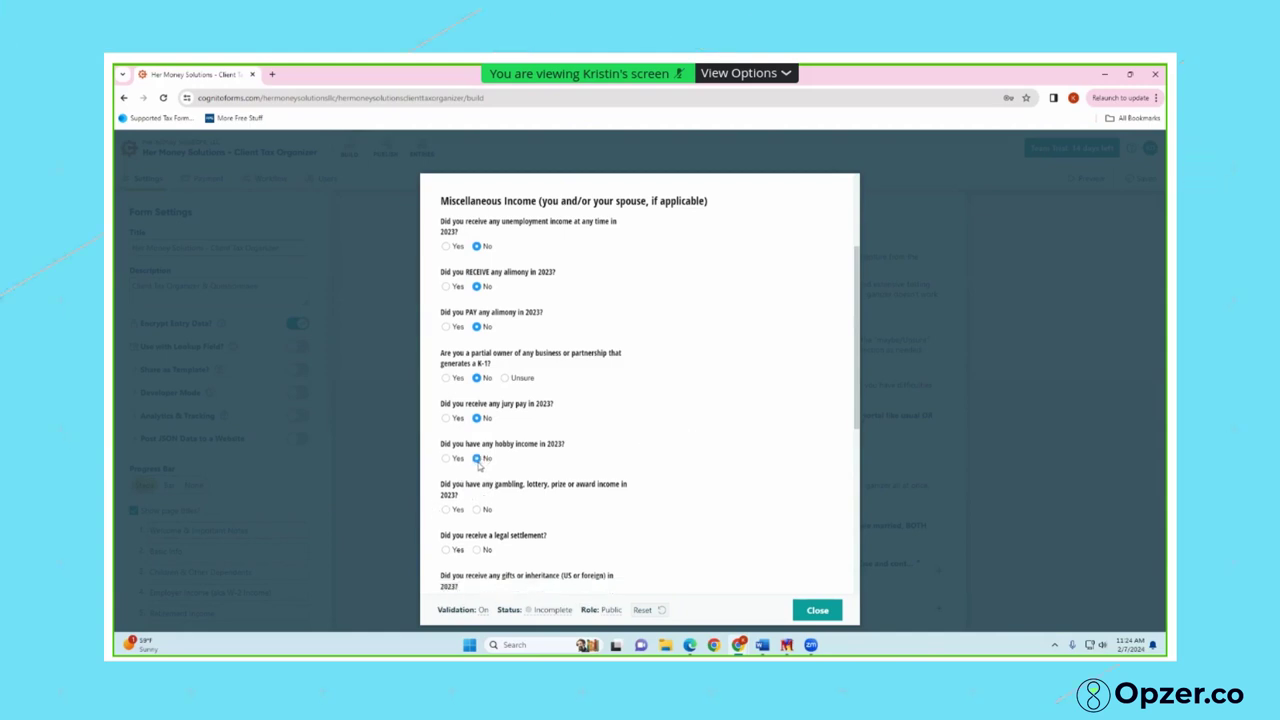
pyautogui.scroll(-1, 485, 462)
pyautogui.click(447, 455)
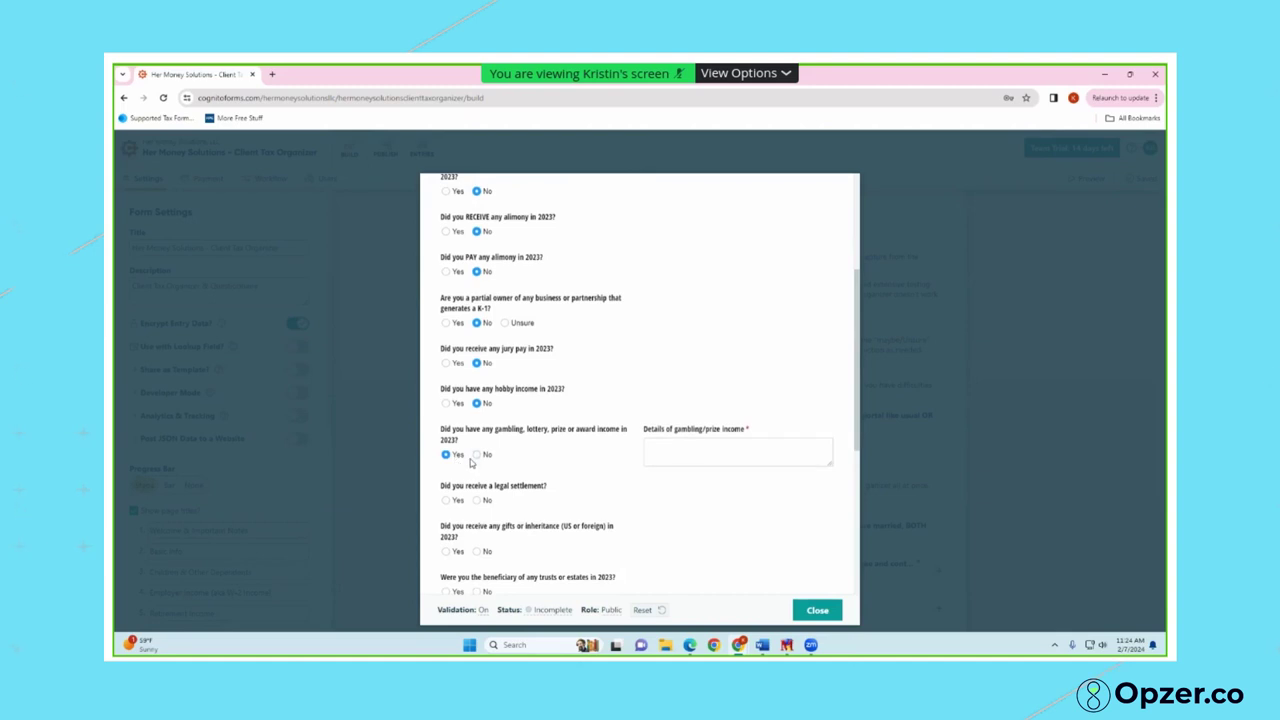
# Answer No to the gambling income, gifts or inheritance, and trust beneficiary questions
pyautogui.click(479, 455)
pyautogui.scroll(-1, 511, 488)
pyautogui.scroll(-1, 508, 521)
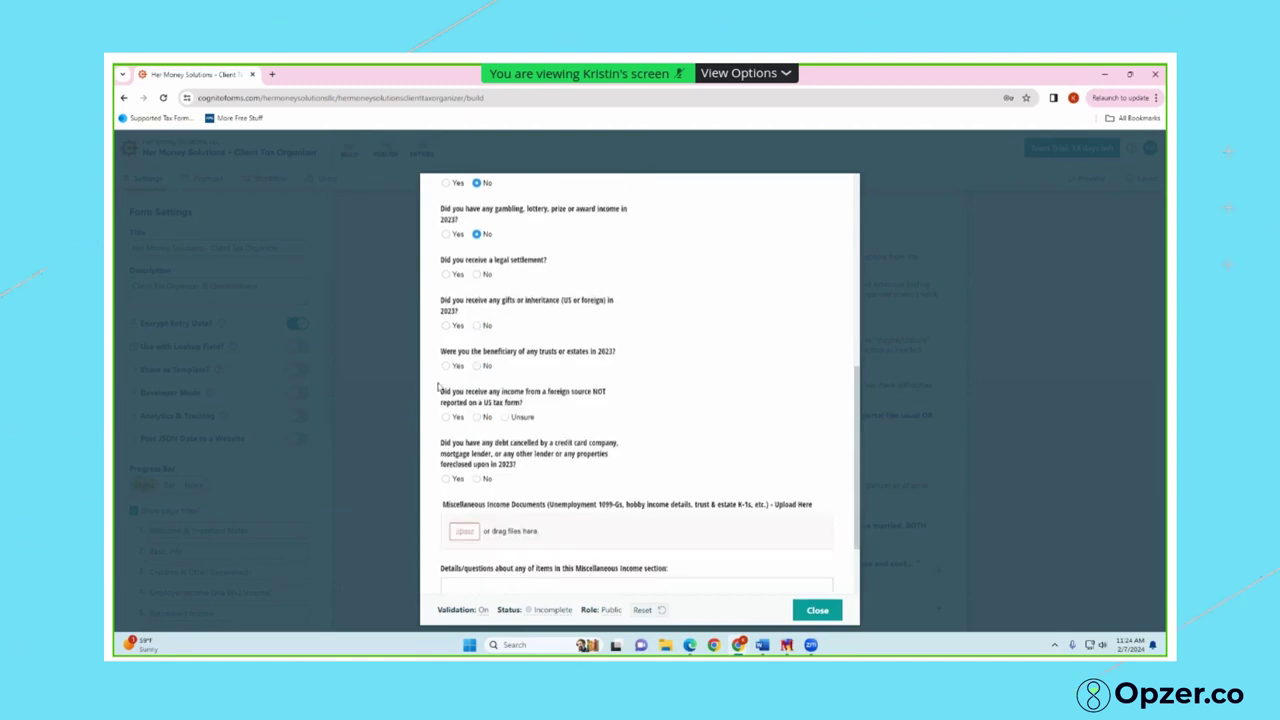
pyautogui.click(447, 325)
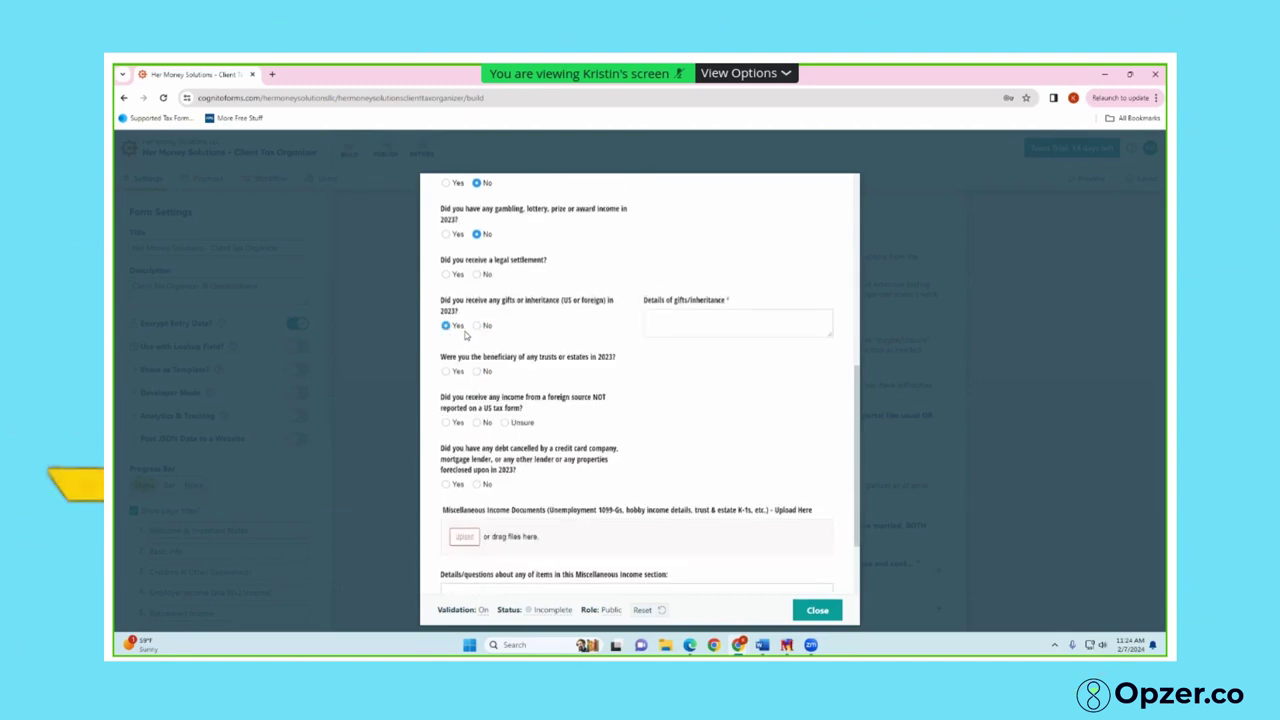
pyautogui.click(476, 326)
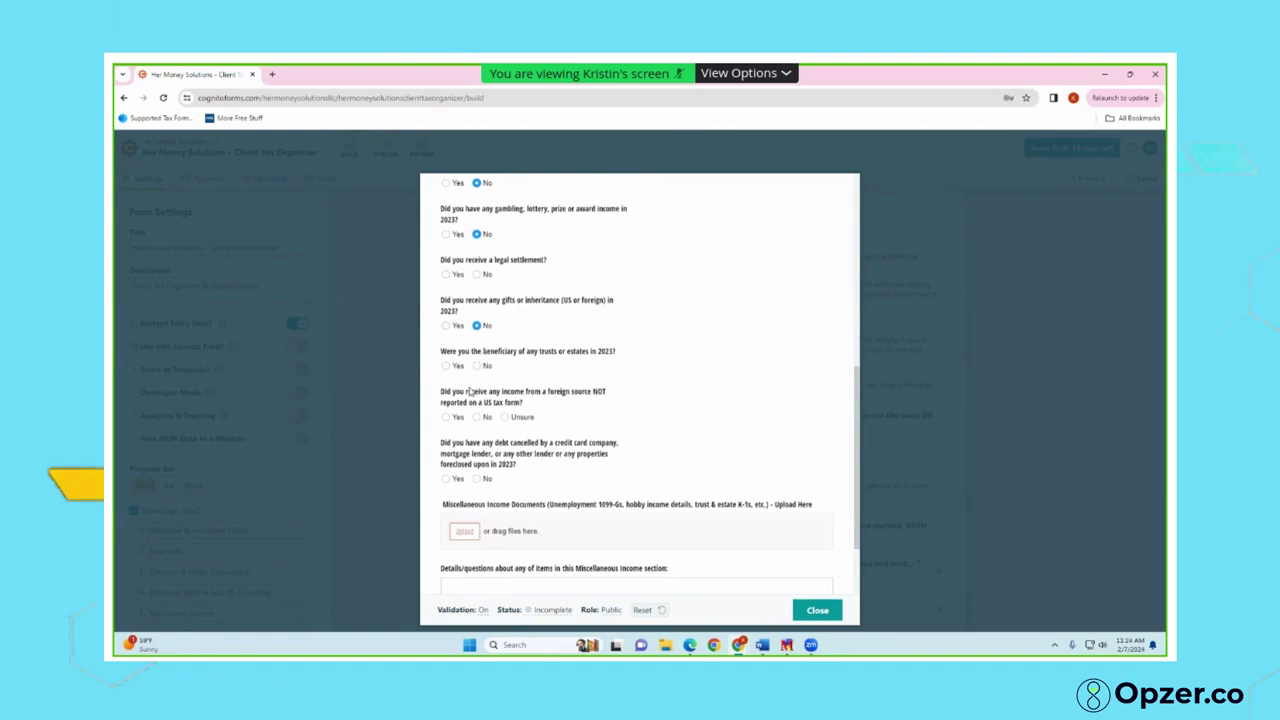
pyautogui.click(448, 366)
pyautogui.click(673, 384)
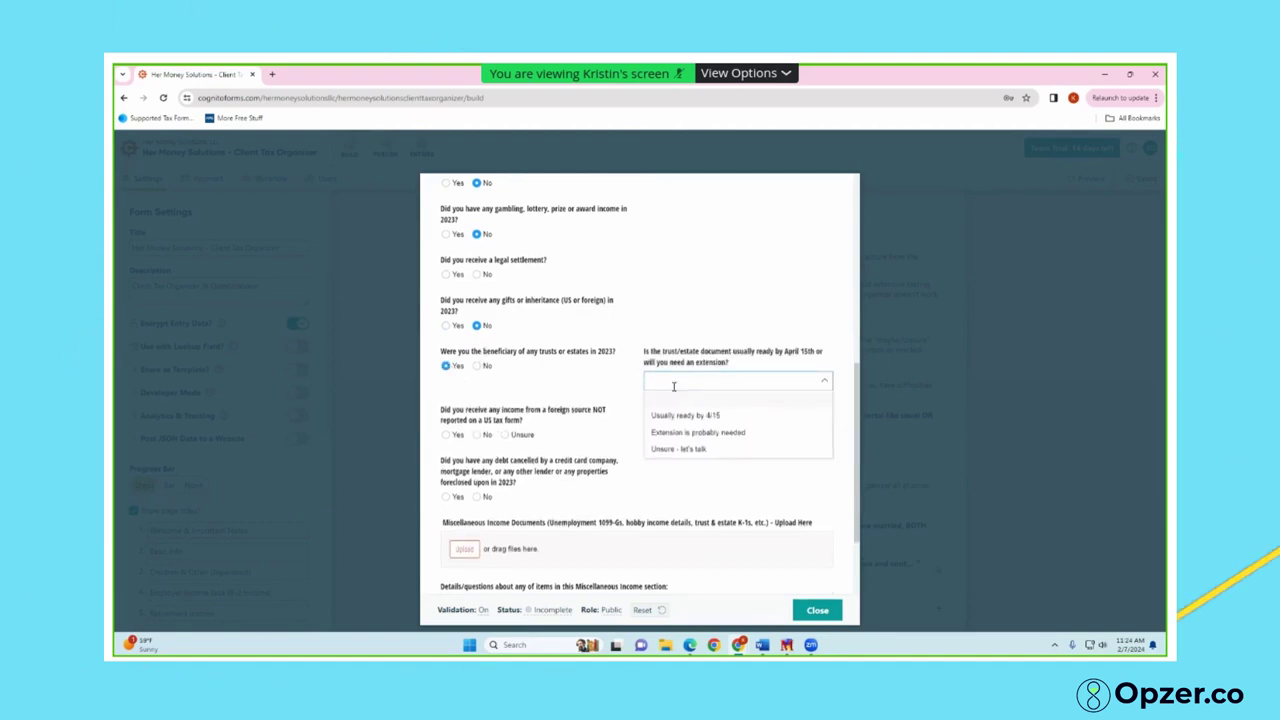
pyautogui.click(477, 366)
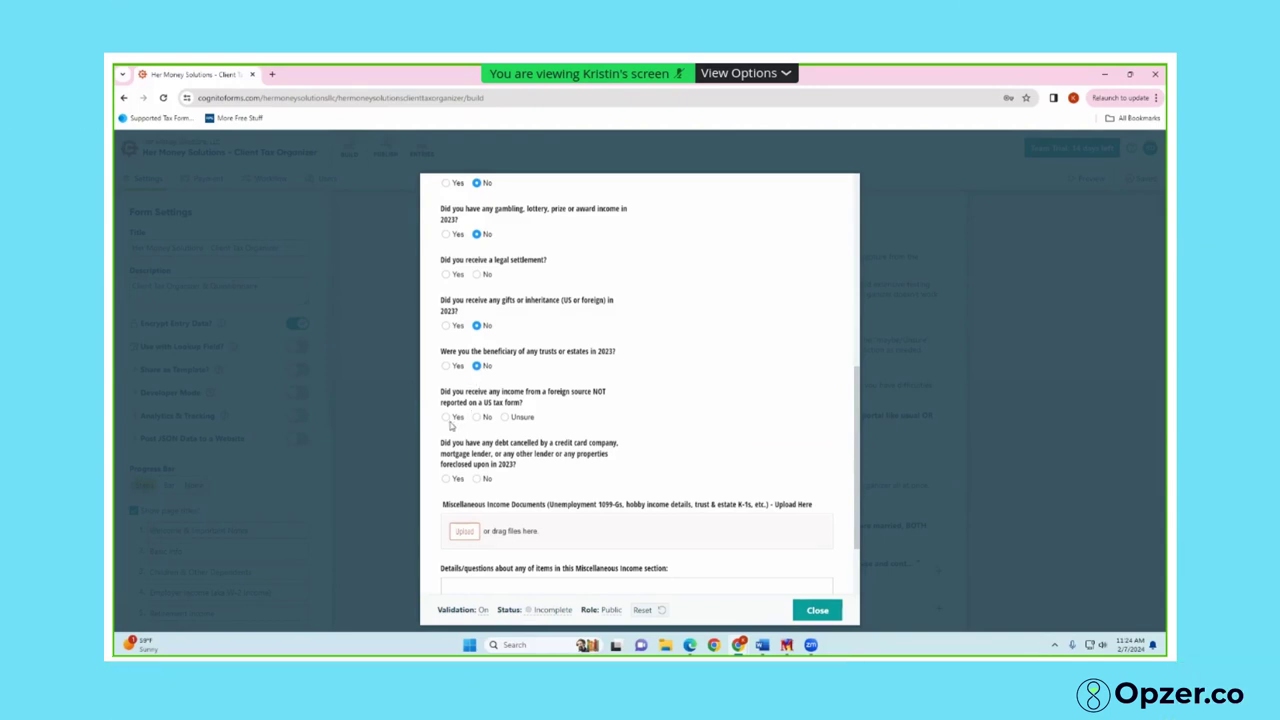
# Answer No to foreign-source income and advance to the Self-Employment page
pyautogui.click(478, 420)
pyautogui.scroll(-2, 510, 495)
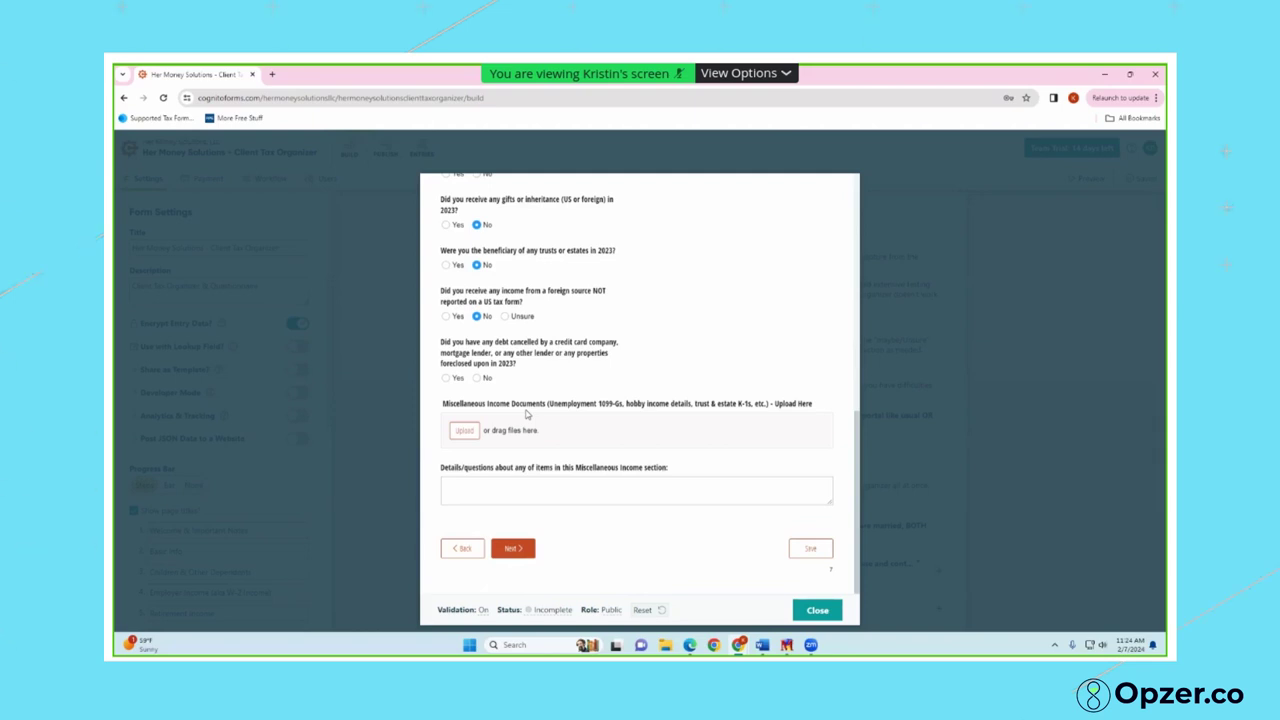
pyautogui.click(513, 549)
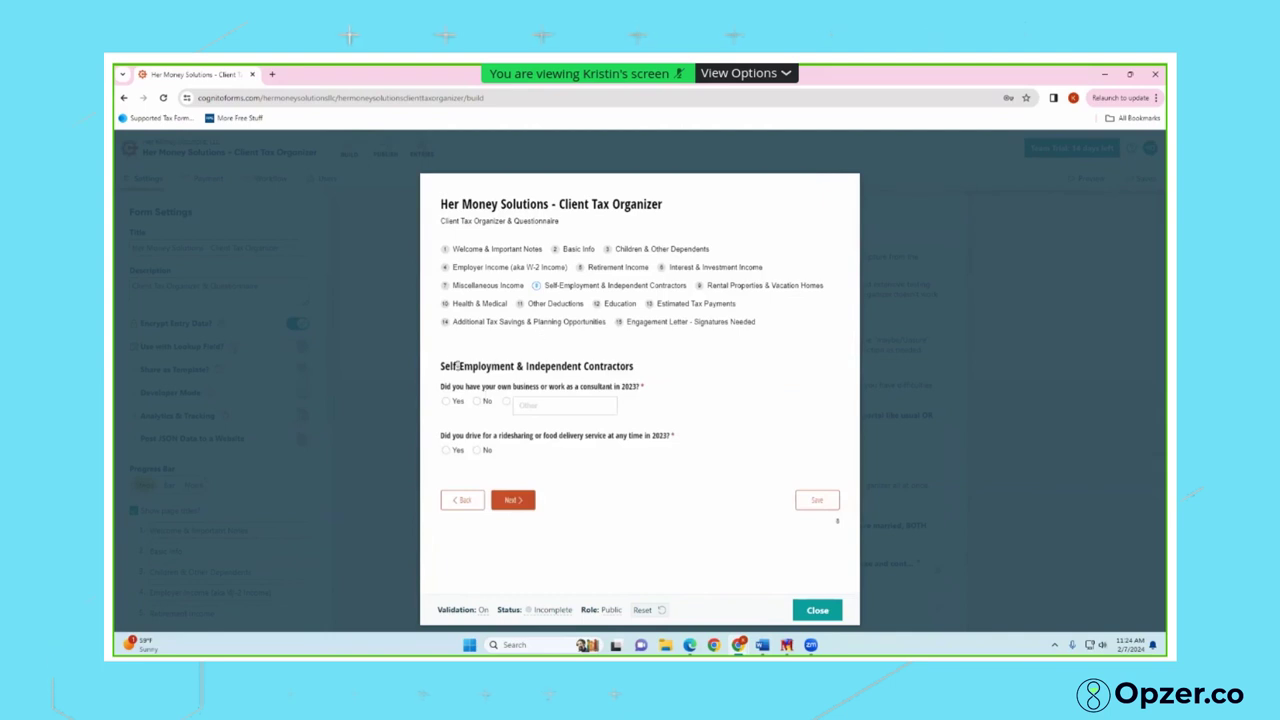
# Answer Yes to owning a business in 2023 and bring up the QuickBooks records choices
pyautogui.click(480, 402)
pyautogui.click(446, 402)
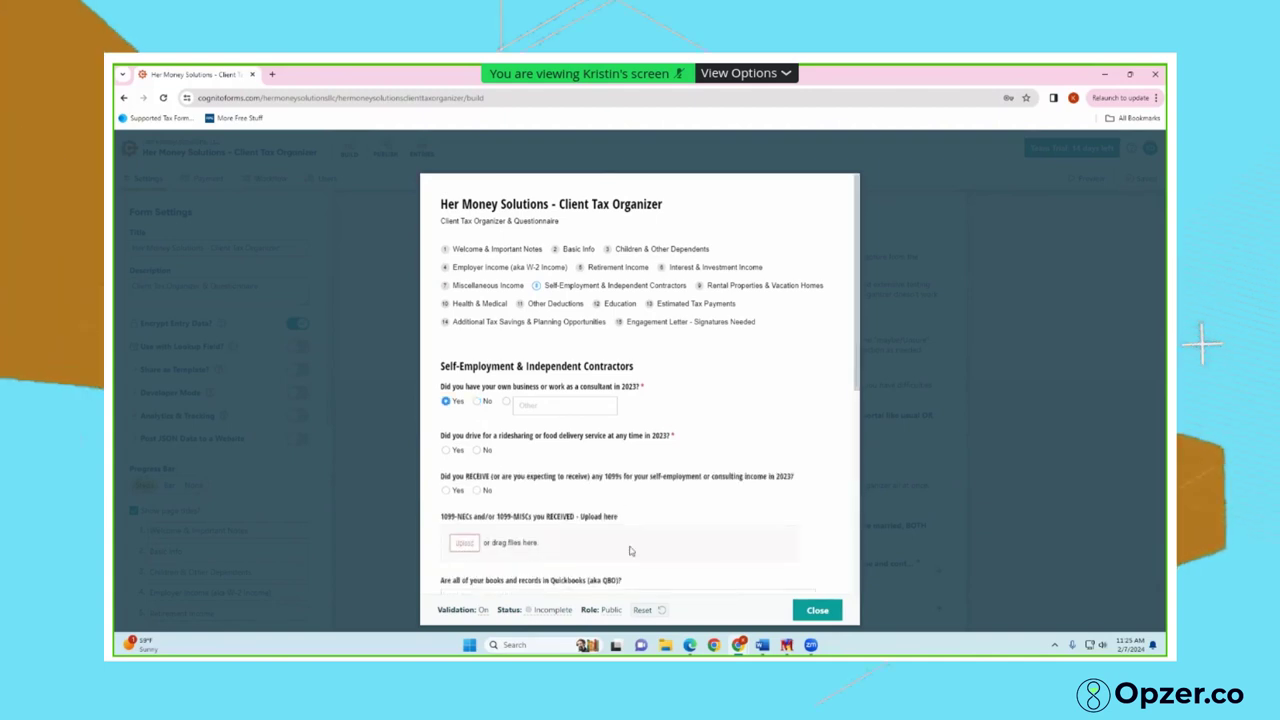
pyautogui.scroll(-2, 630, 549)
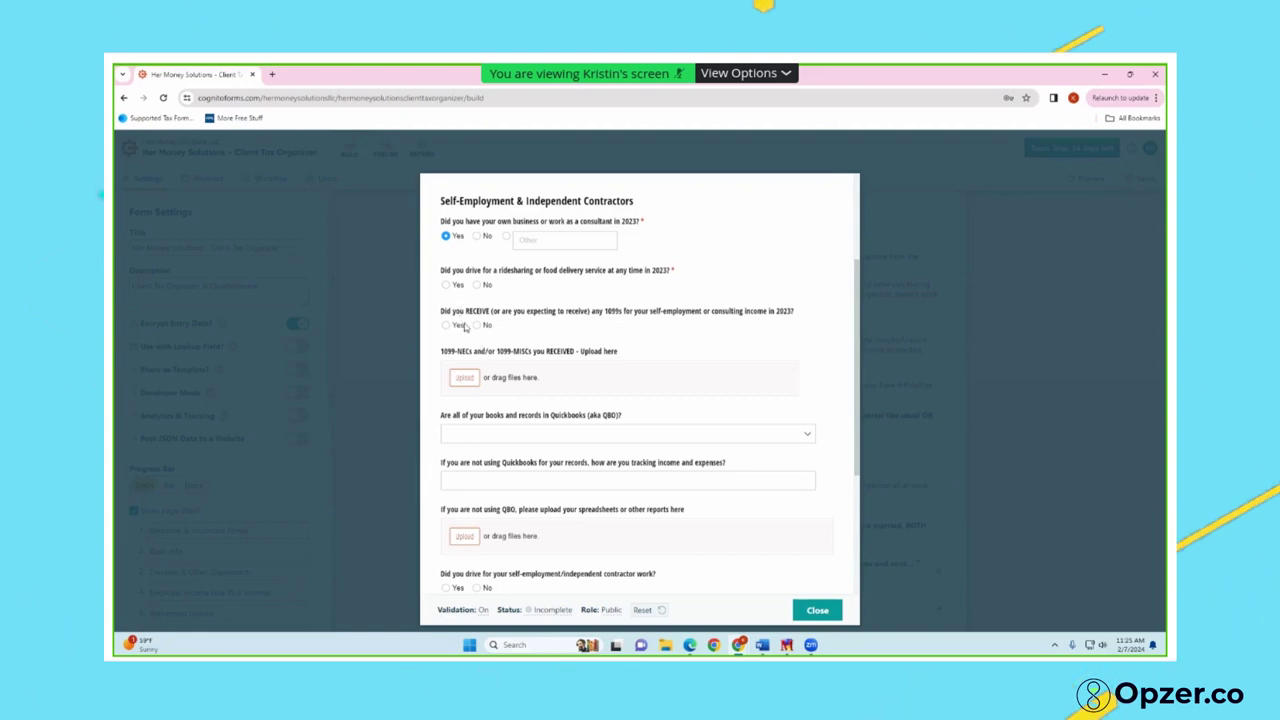
pyautogui.scroll(-1, 499, 421)
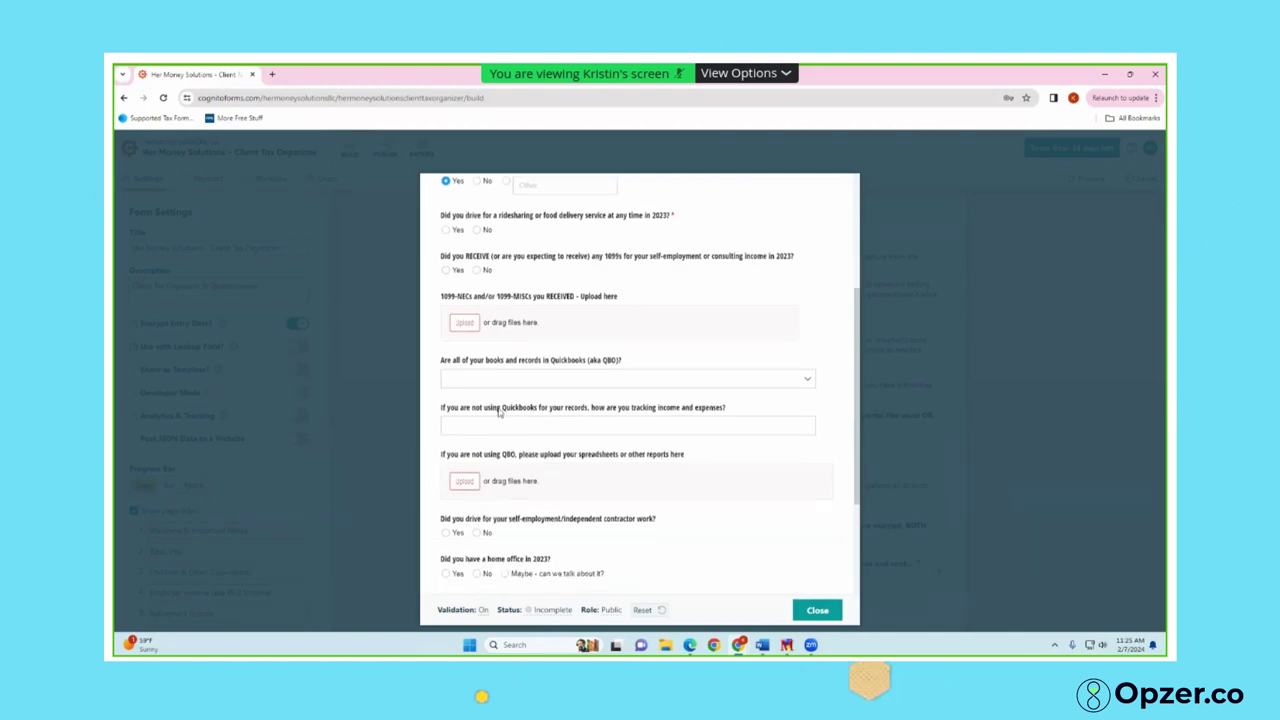
pyautogui.click(497, 381)
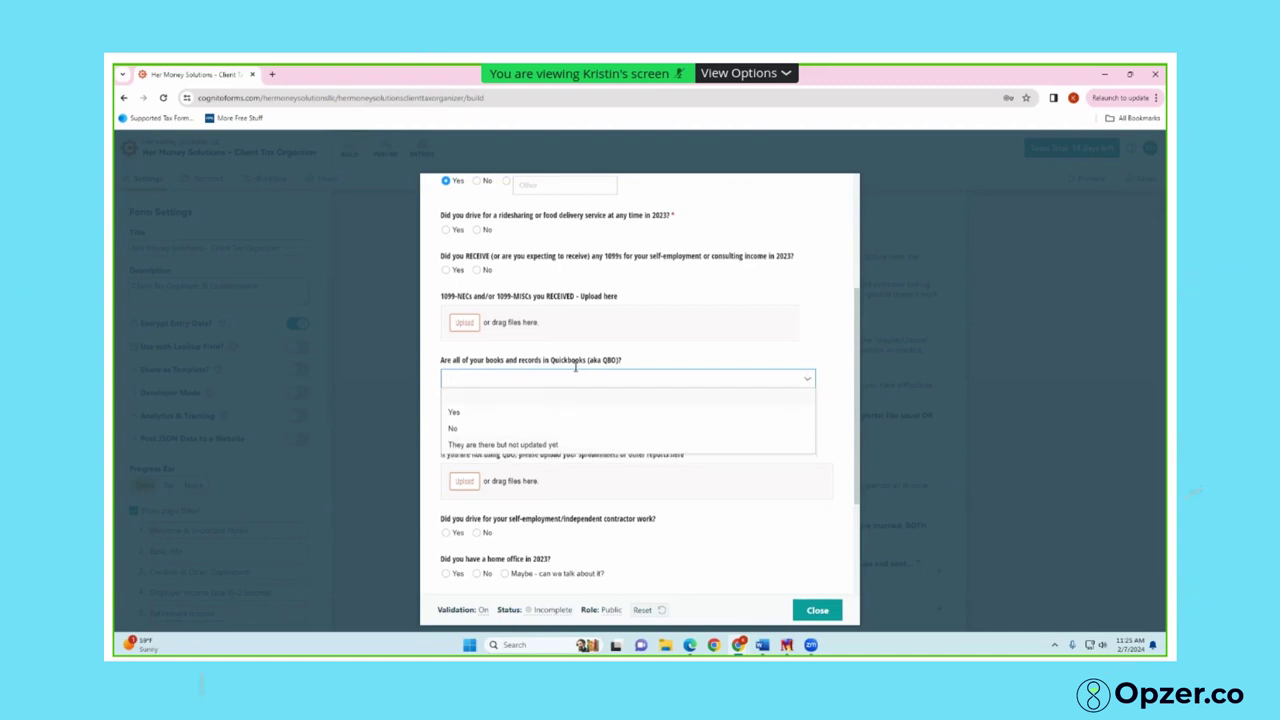
# Set QuickBooks records to 'They are there but not updated yet' and answer Yes to self-employment driving
pyautogui.click(470, 447)
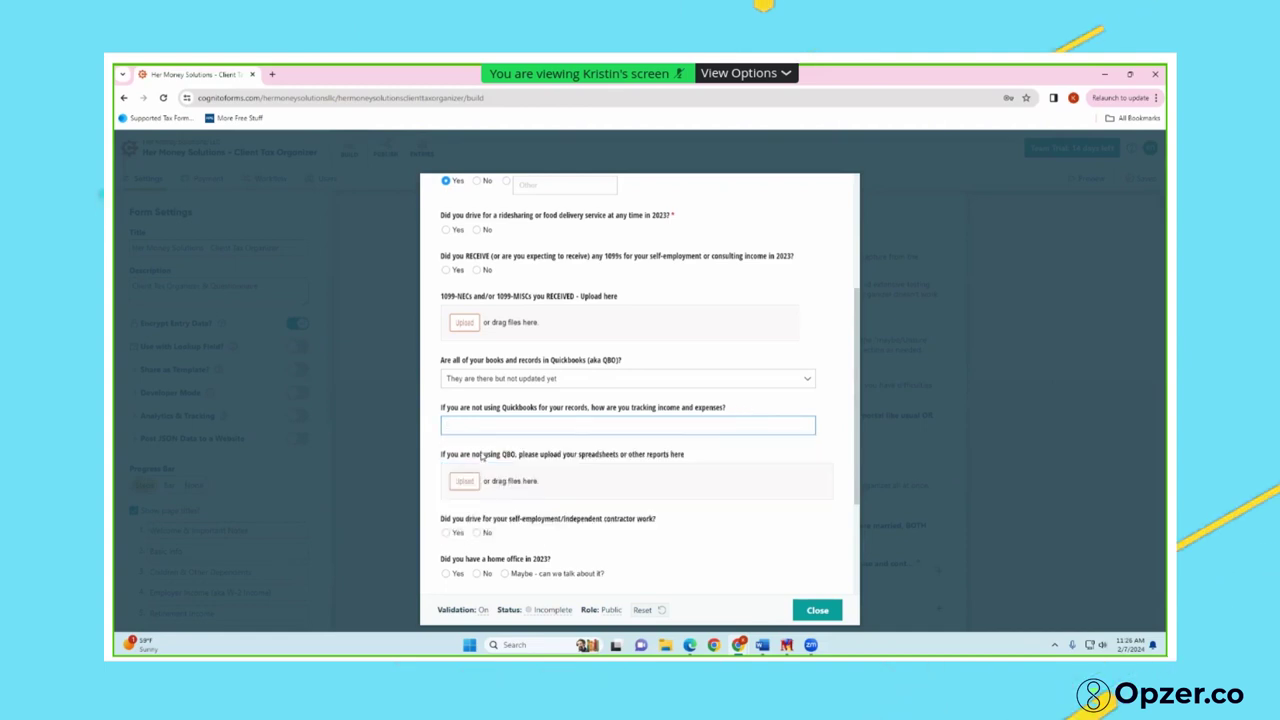
pyautogui.click(457, 533)
pyautogui.scroll(-3, 484, 500)
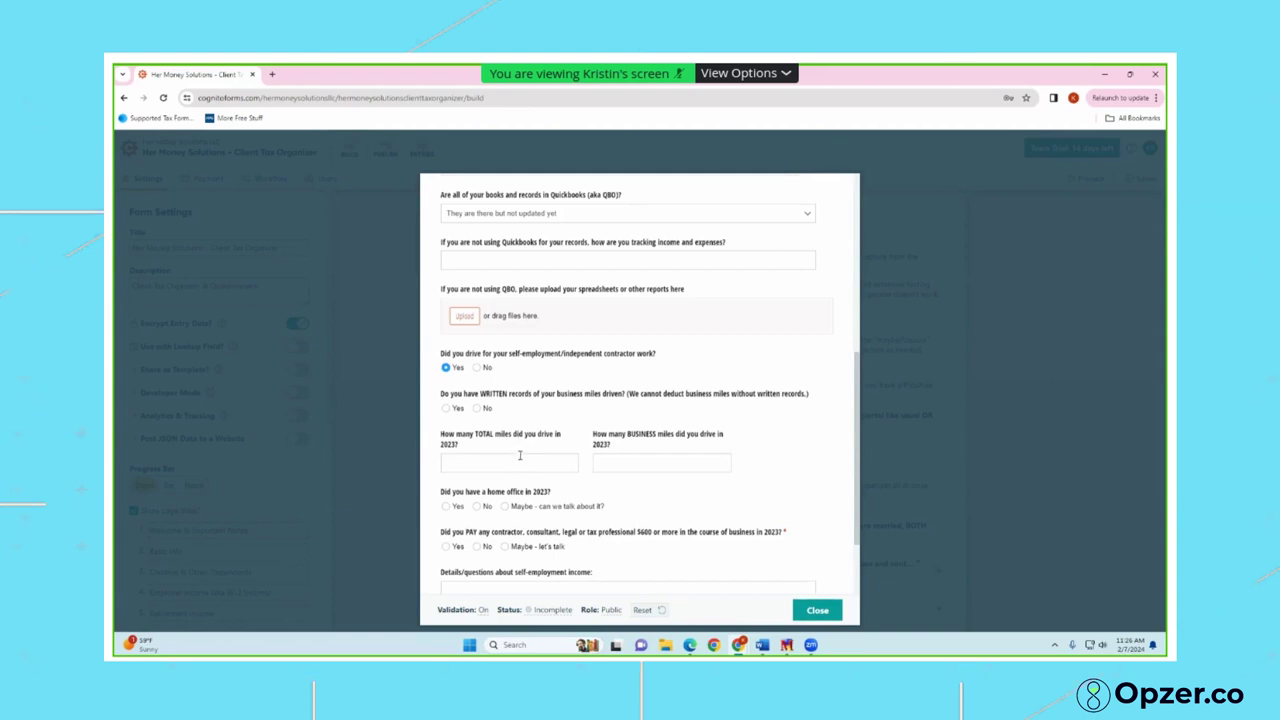
# Set the home office, self-employment driving and $600+ contractor-payment answers to No
pyautogui.click(447, 507)
pyautogui.scroll(-3, 490, 510)
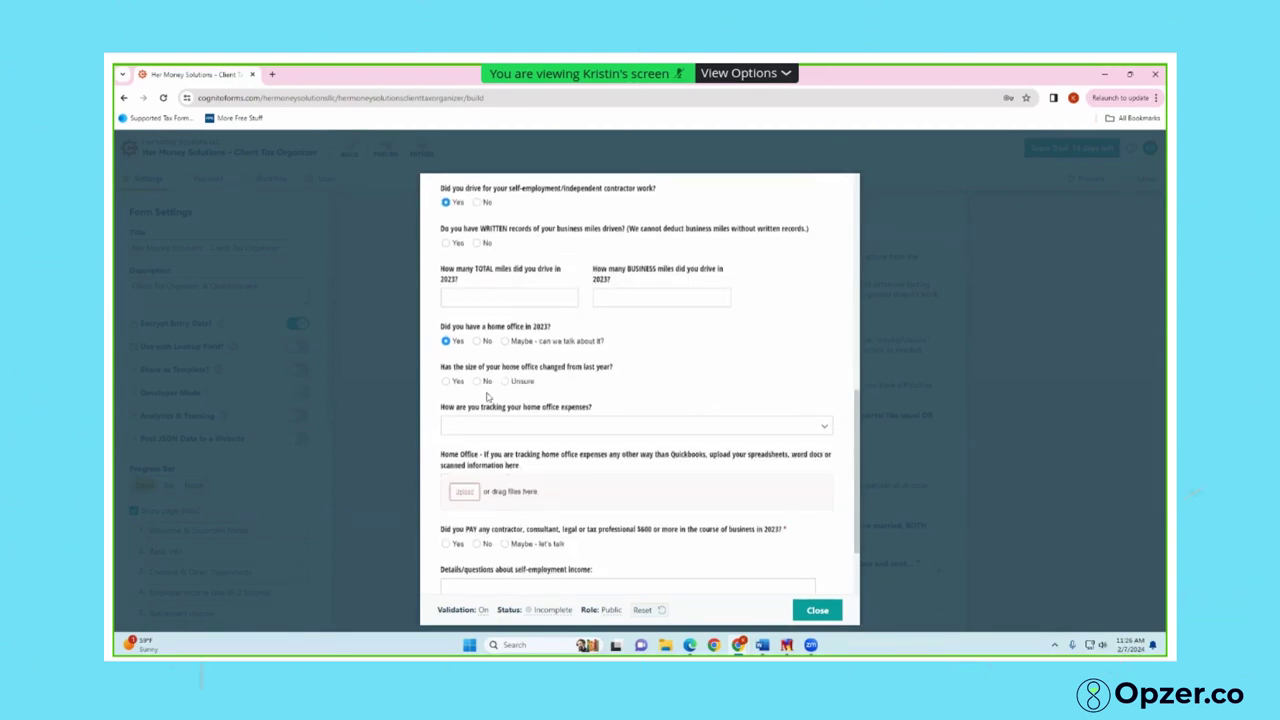
pyautogui.click(477, 341)
pyautogui.click(480, 262)
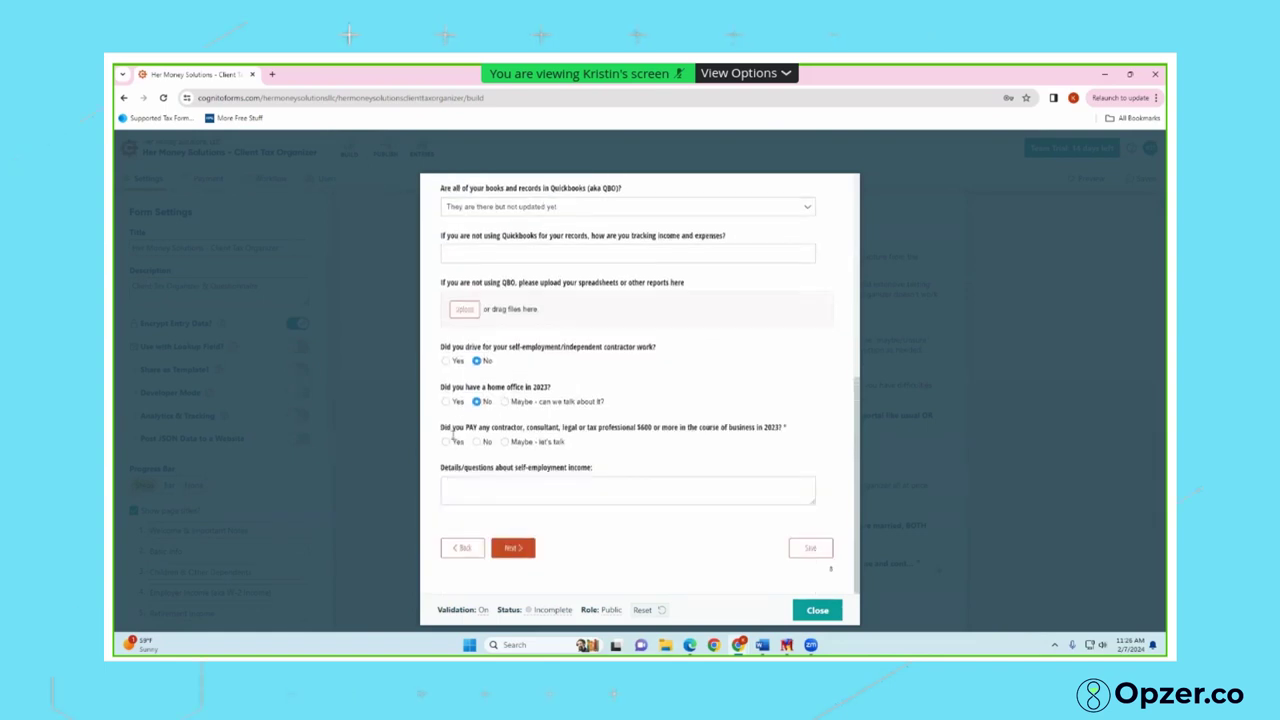
pyautogui.click(451, 445)
pyautogui.scroll(-1, 466, 478)
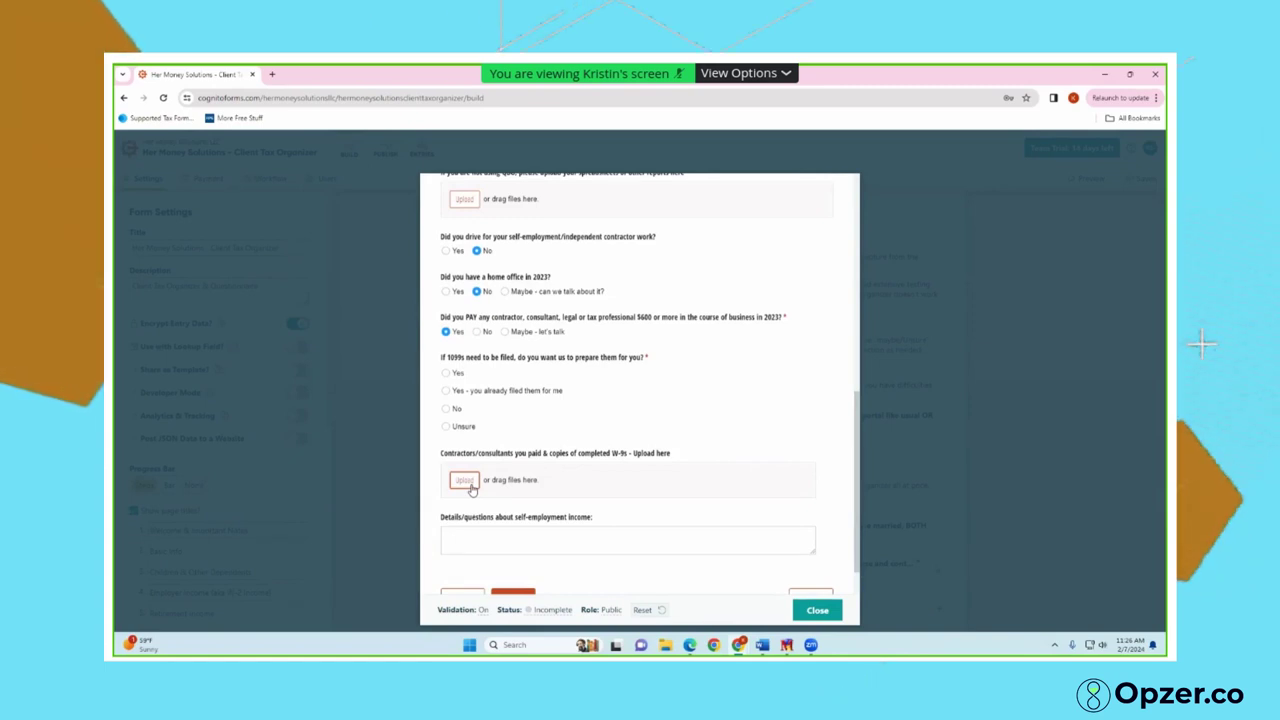
pyautogui.click(476, 331)
# Answer No to the required rideshare question and advance to Rental Properties
pyautogui.click(514, 551)
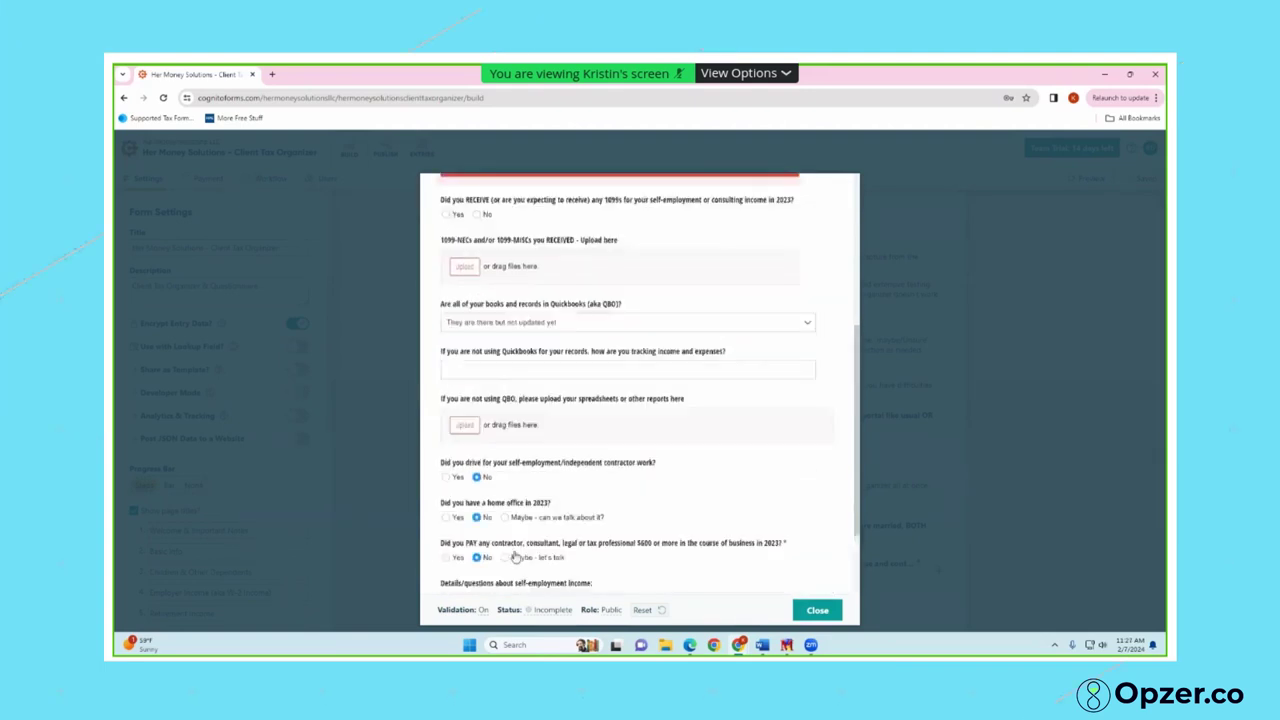
pyautogui.click(477, 380)
pyautogui.scroll(-5, 585, 563)
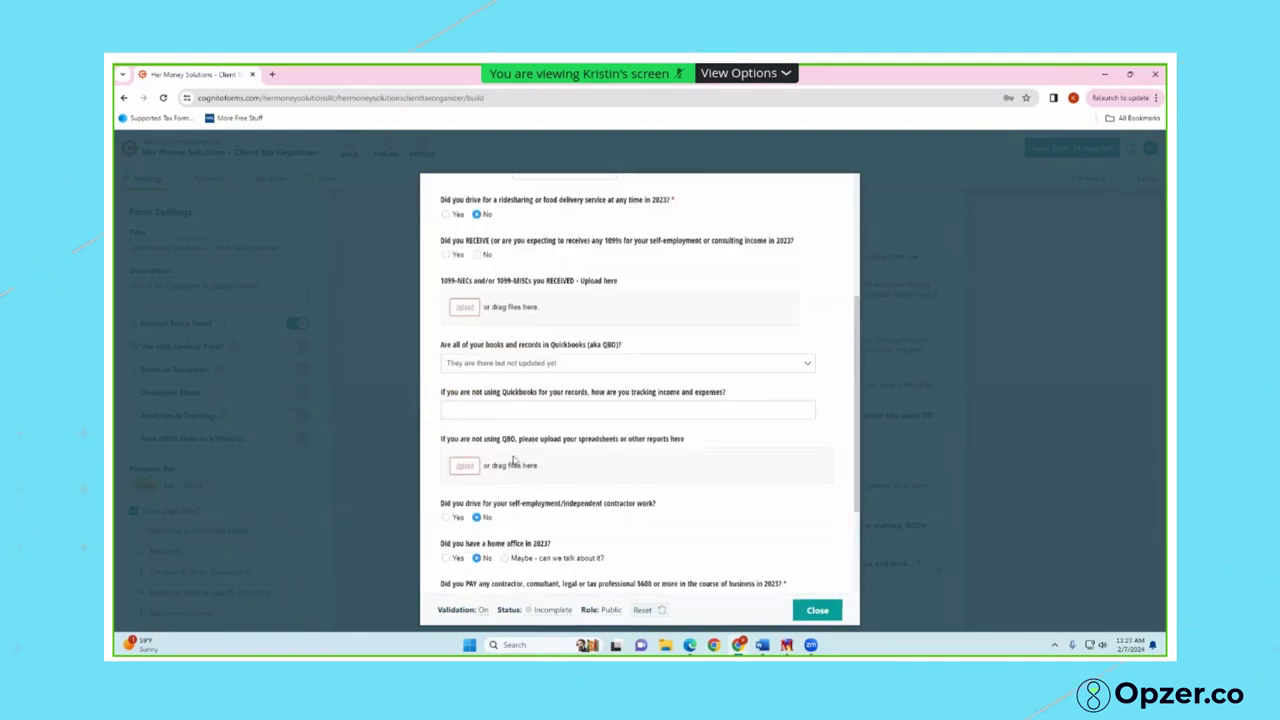
pyautogui.click(528, 550)
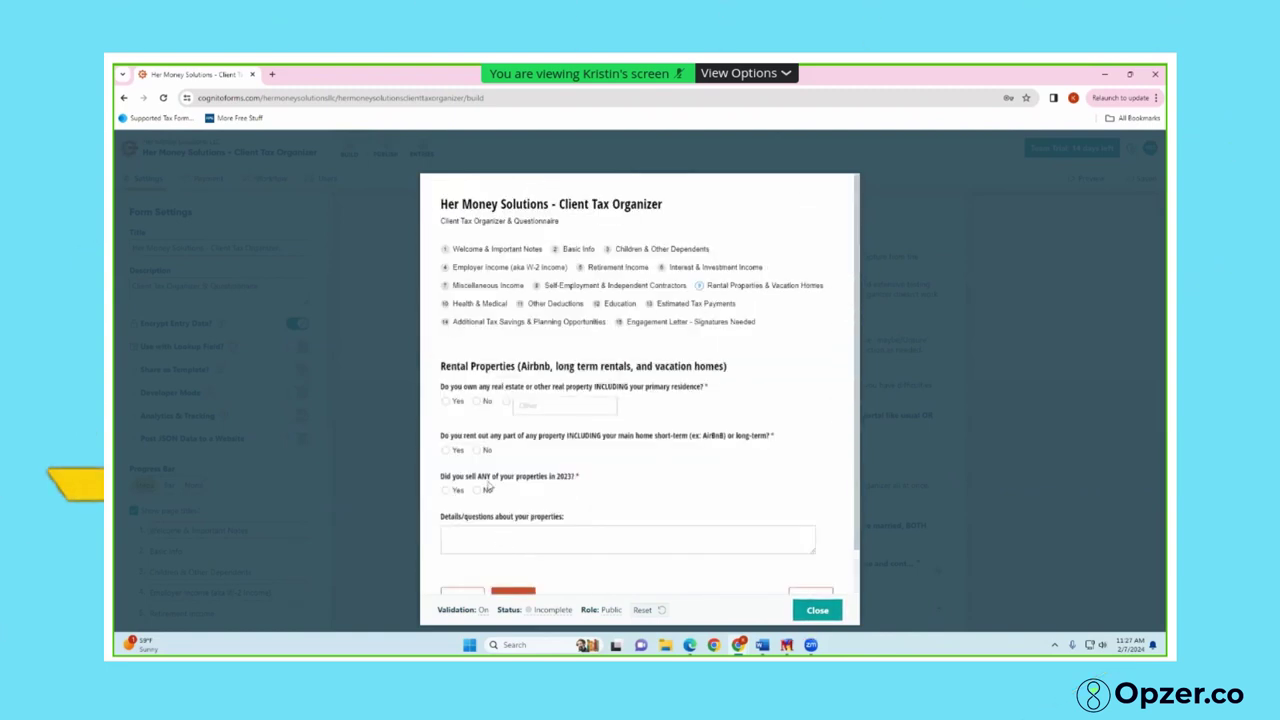
# Answer No to owning real estate, renting out property, and selling property
pyautogui.scroll(-1, 487, 462)
pyautogui.click(448, 342)
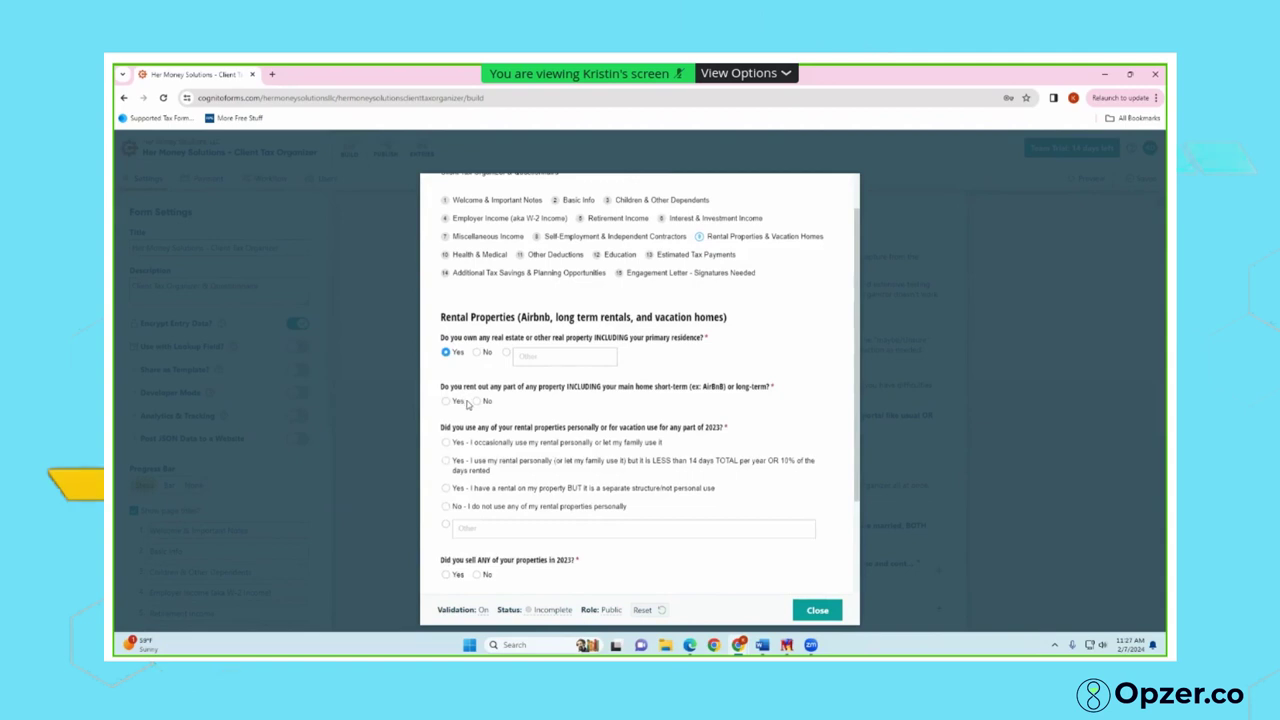
pyautogui.scroll(-1, 469, 414)
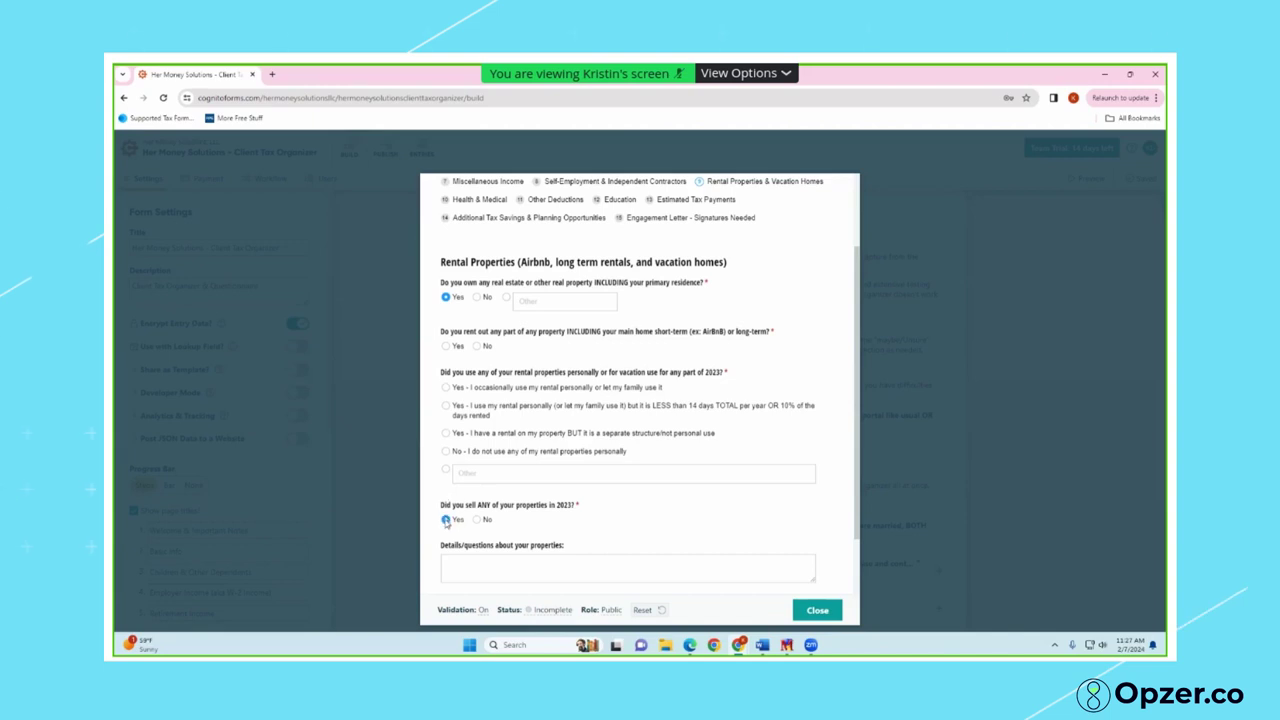
pyautogui.click(476, 297)
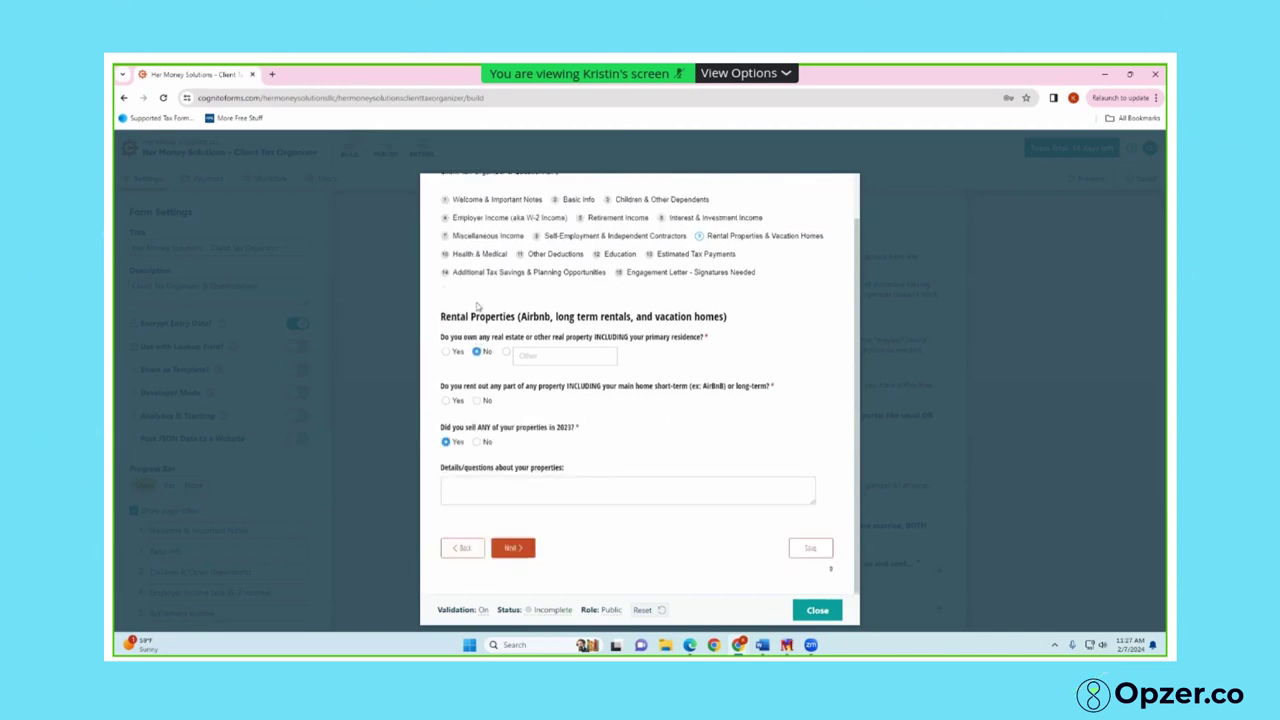
pyautogui.click(476, 440)
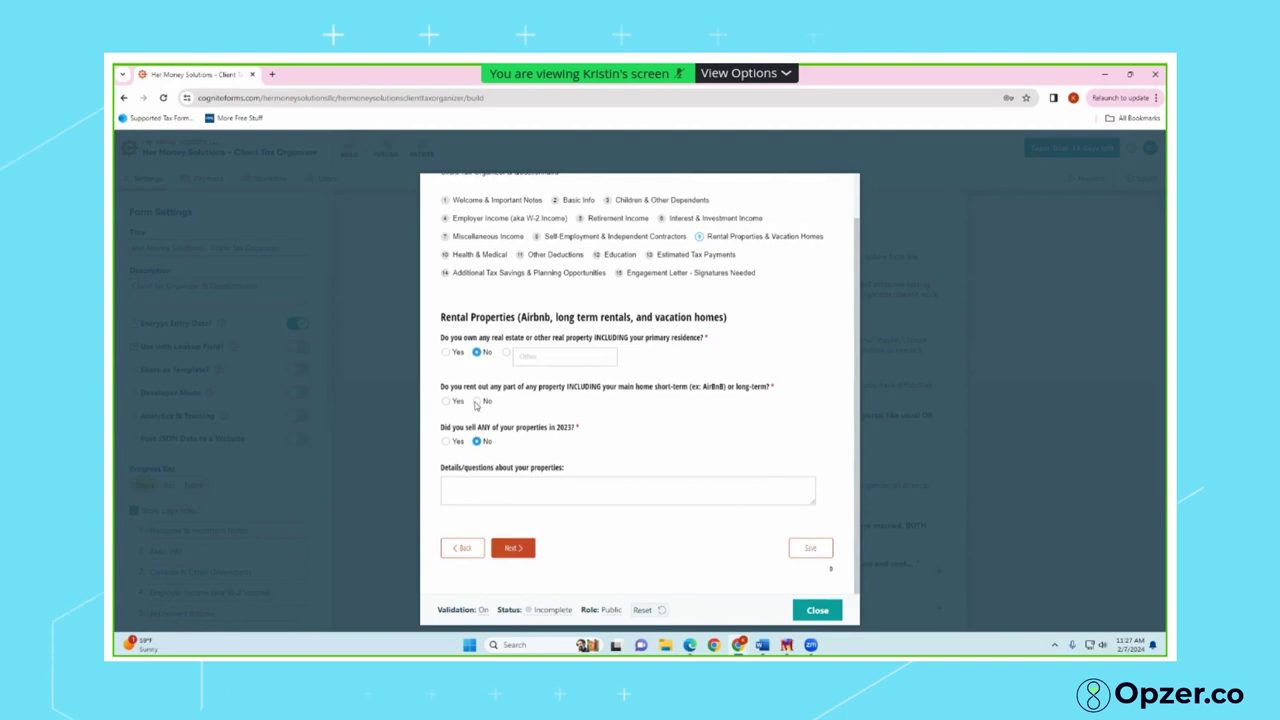
pyautogui.click(457, 403)
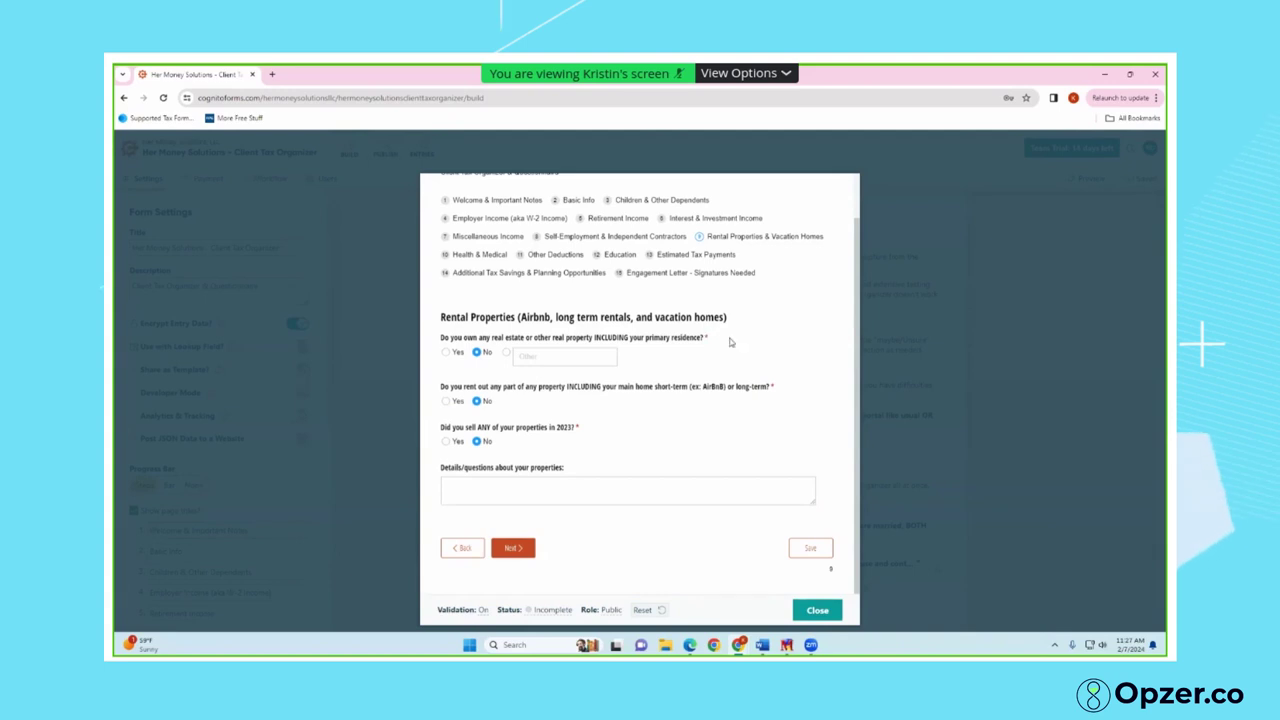
# On Health & Medical, set the insurance source to 'My employer/spouse's employer'
pyautogui.click(512, 547)
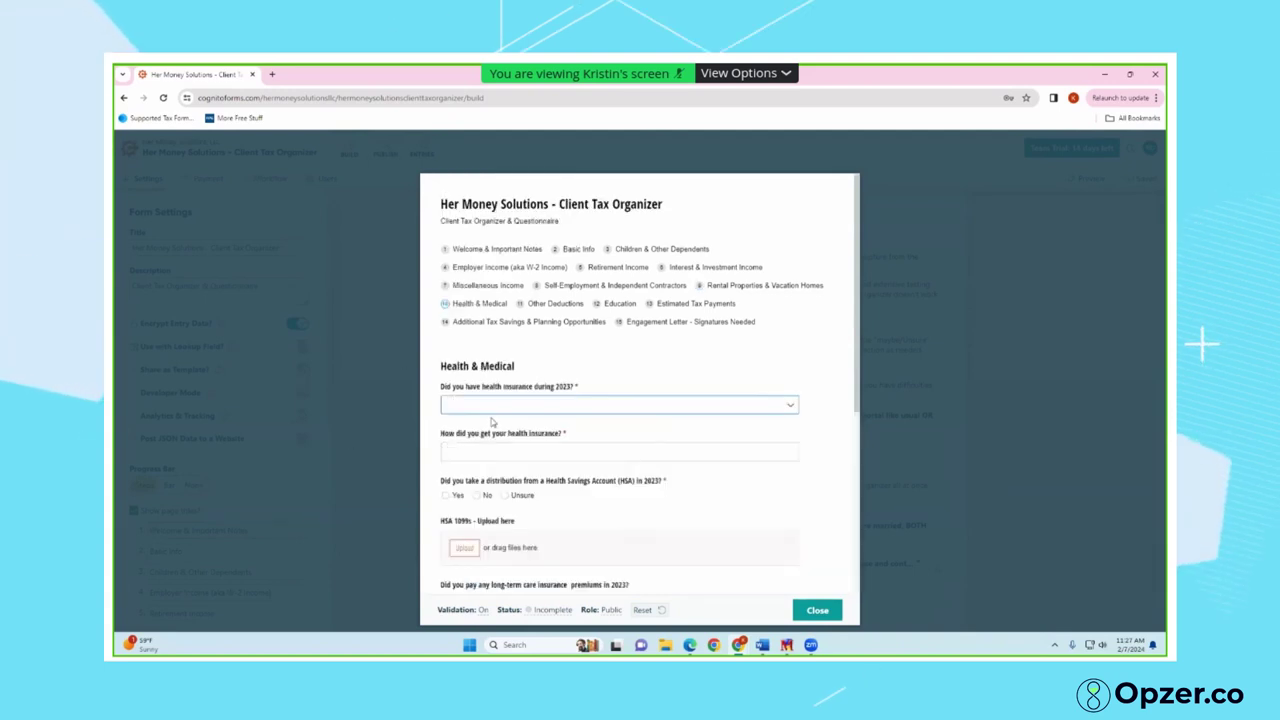
pyautogui.scroll(-3, 493, 412)
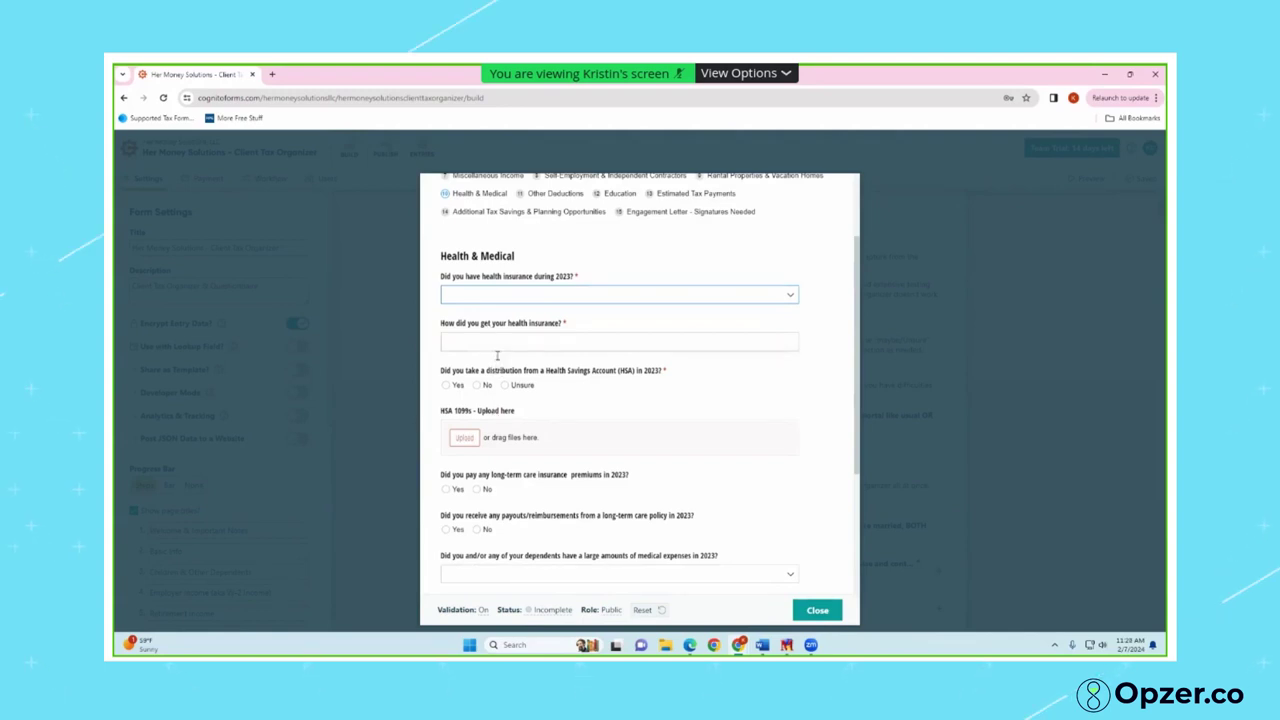
pyautogui.click(495, 343)
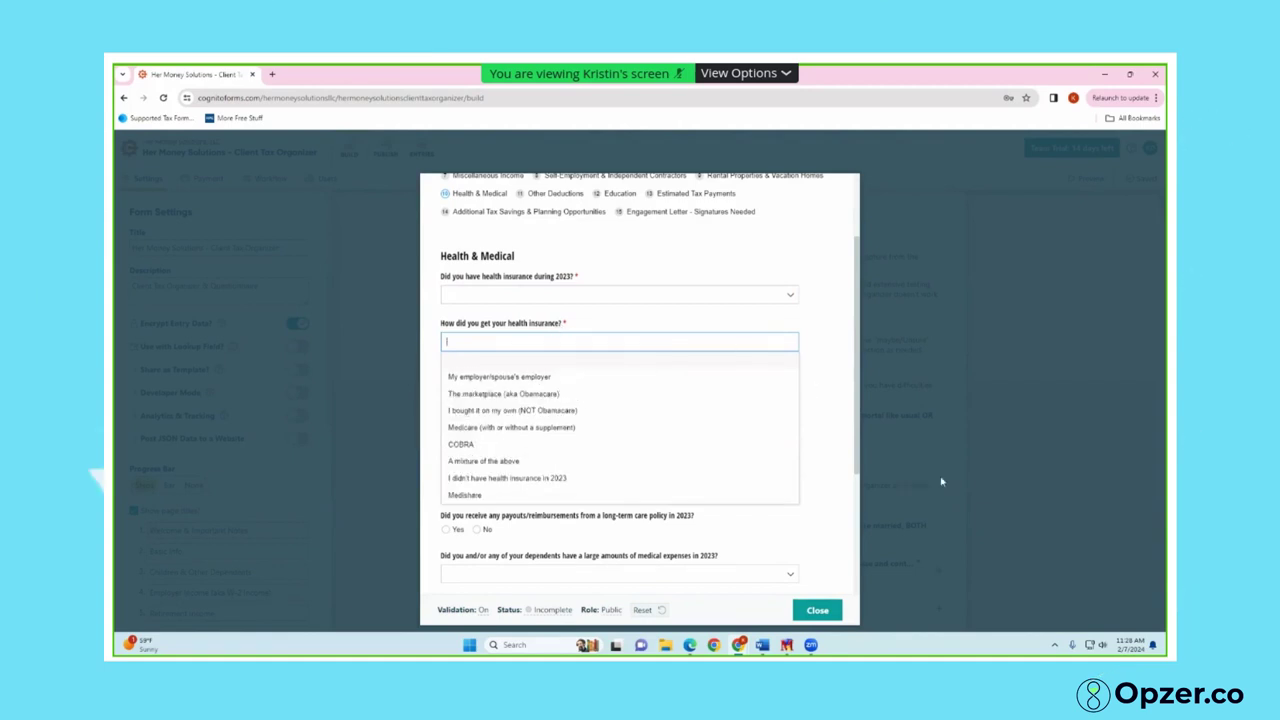
pyautogui.click(503, 394)
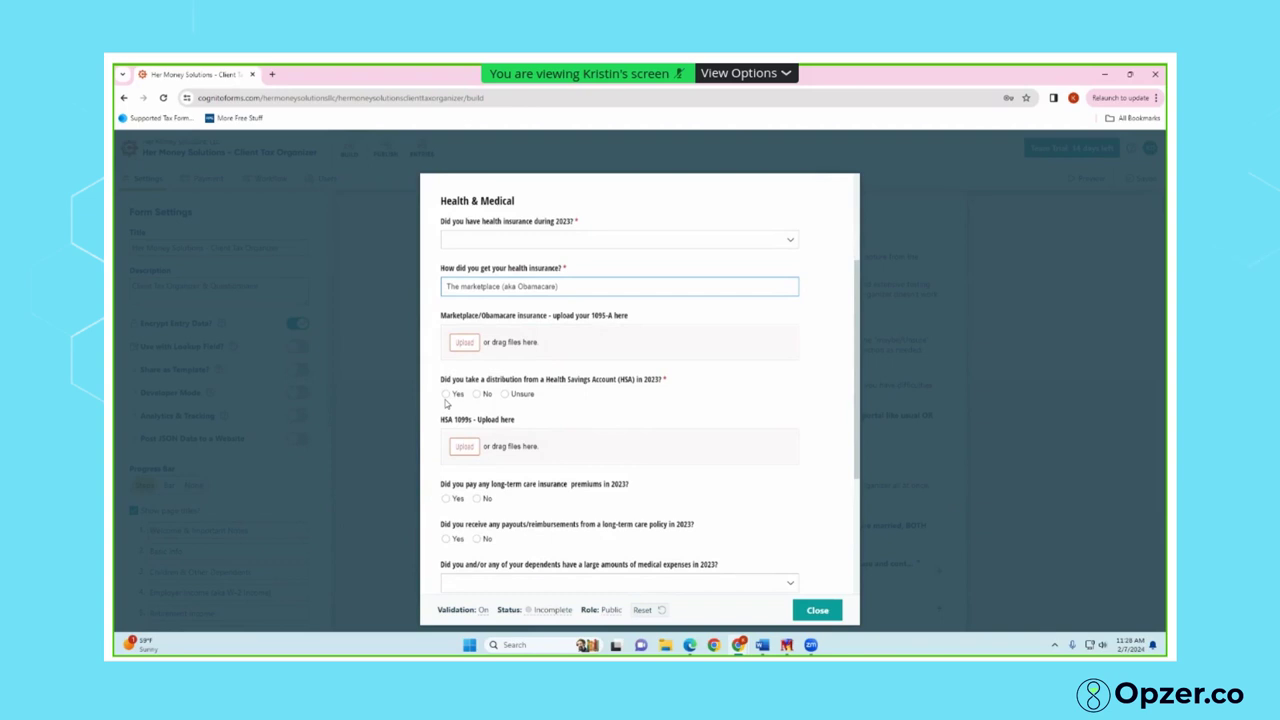
pyautogui.moveTo(446, 401); pyautogui.dragTo(594, 394)
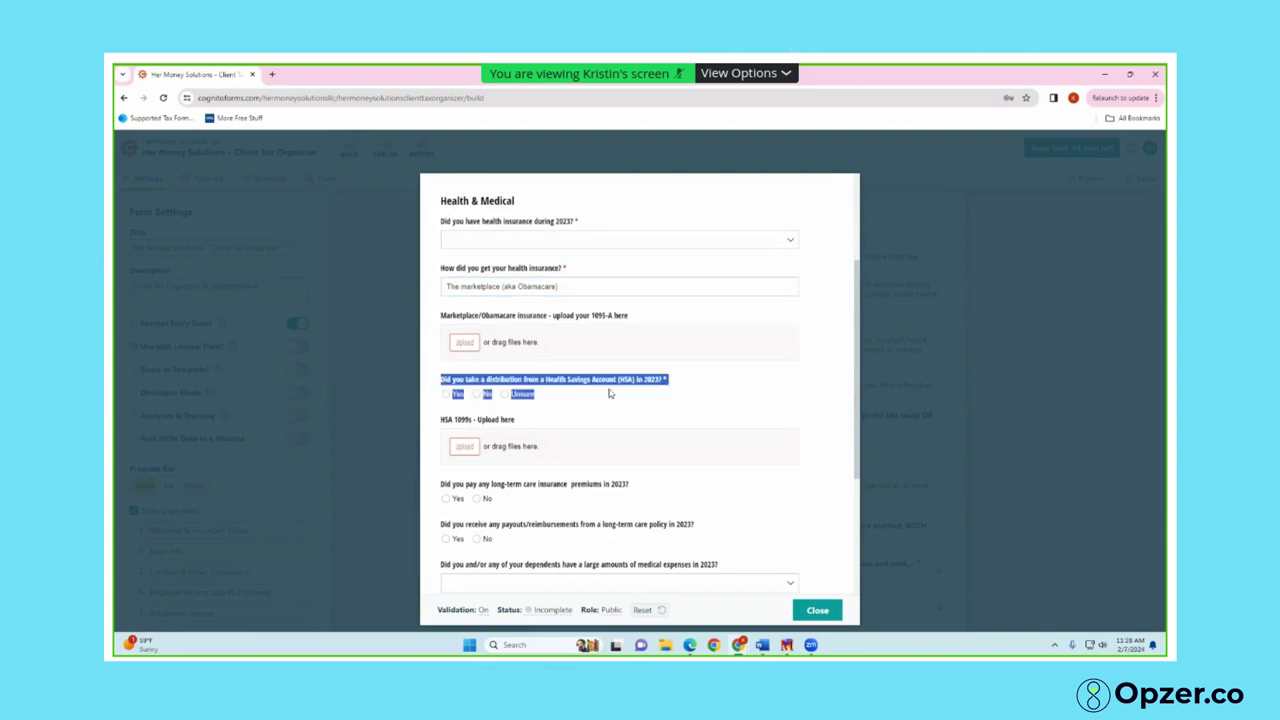
pyautogui.click(614, 400)
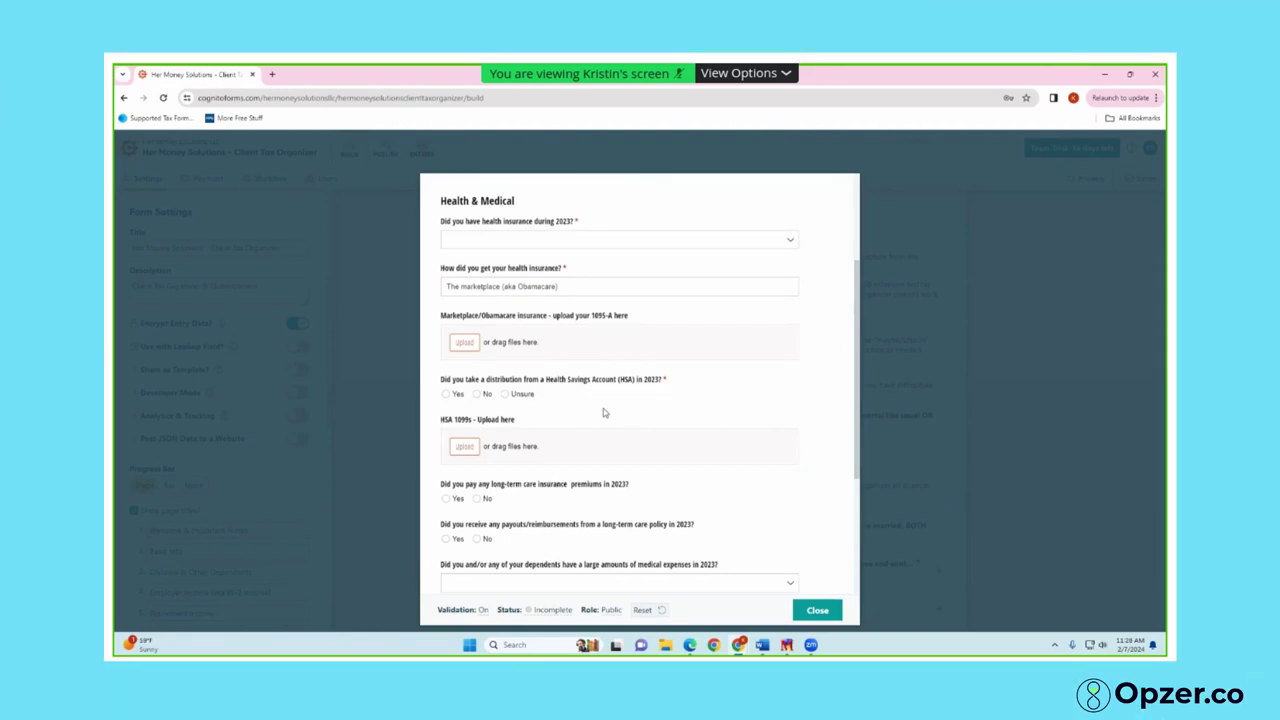
pyautogui.click(484, 288)
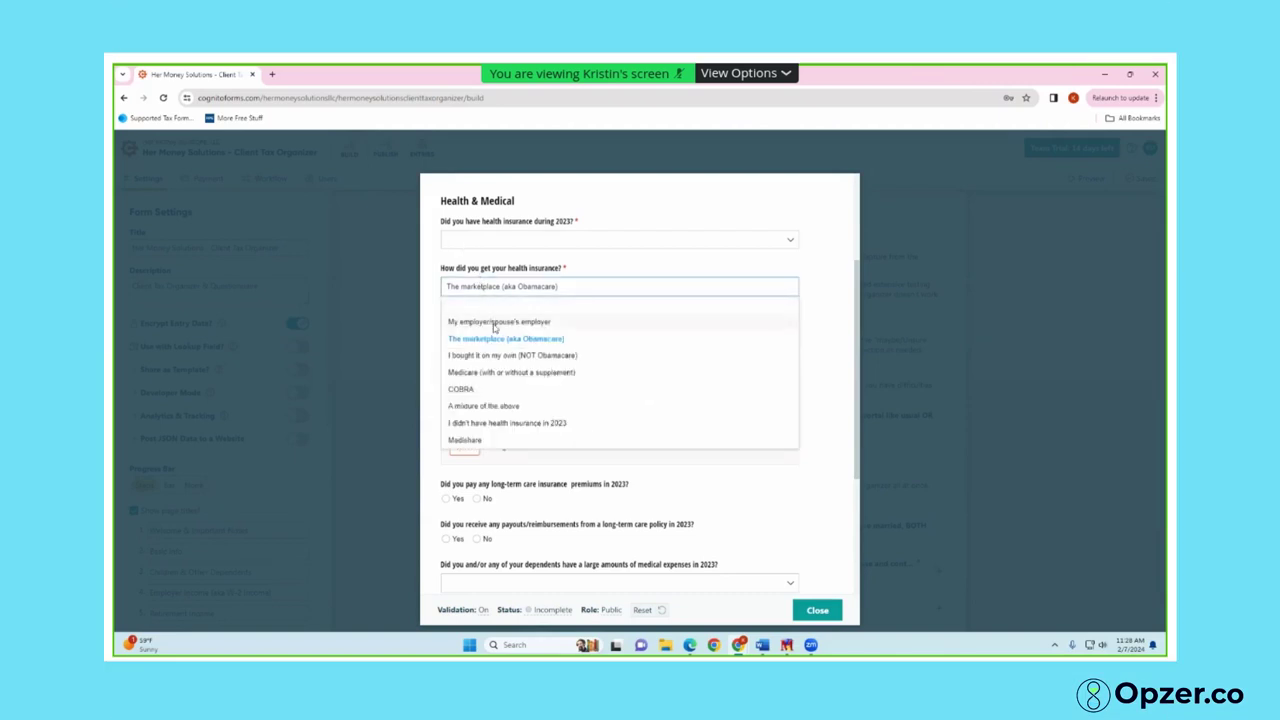
pyautogui.click(495, 322)
# Answer No to HSA distributions and Maybe to large medical expenses
pyautogui.click(477, 329)
pyautogui.scroll(-1, 532, 360)
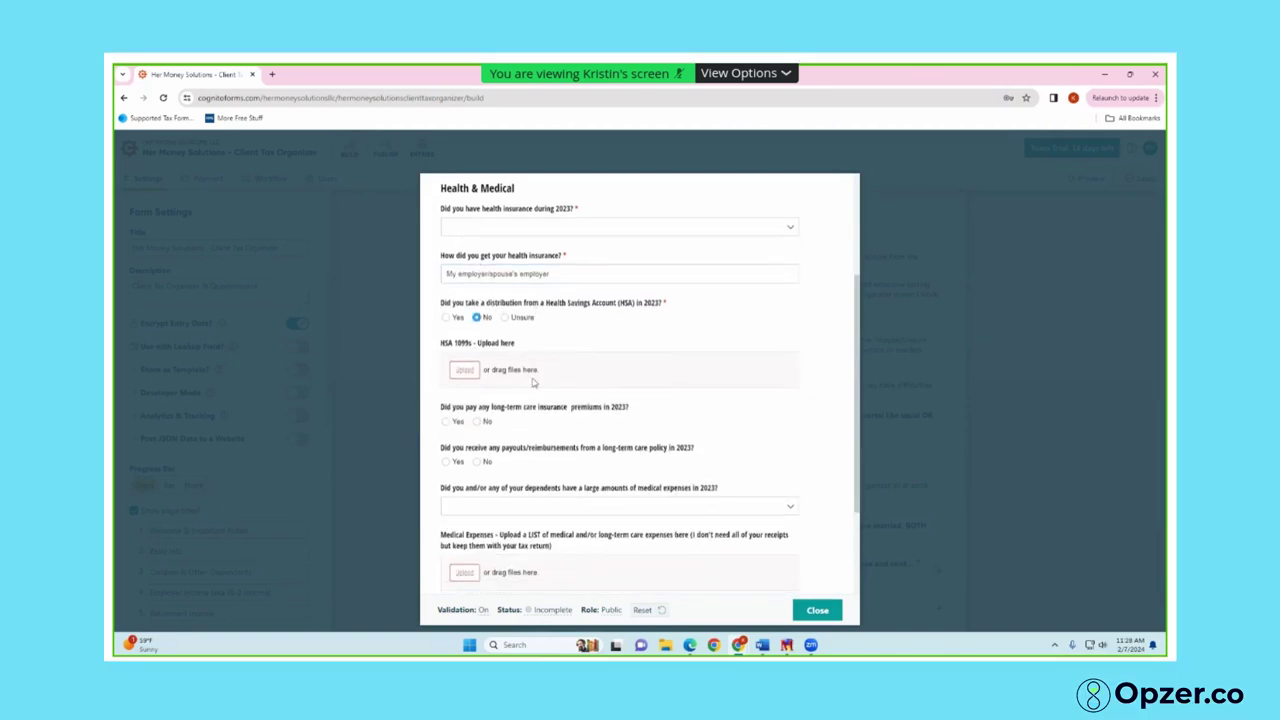
pyautogui.scroll(-3, 533, 382)
pyautogui.click(578, 363)
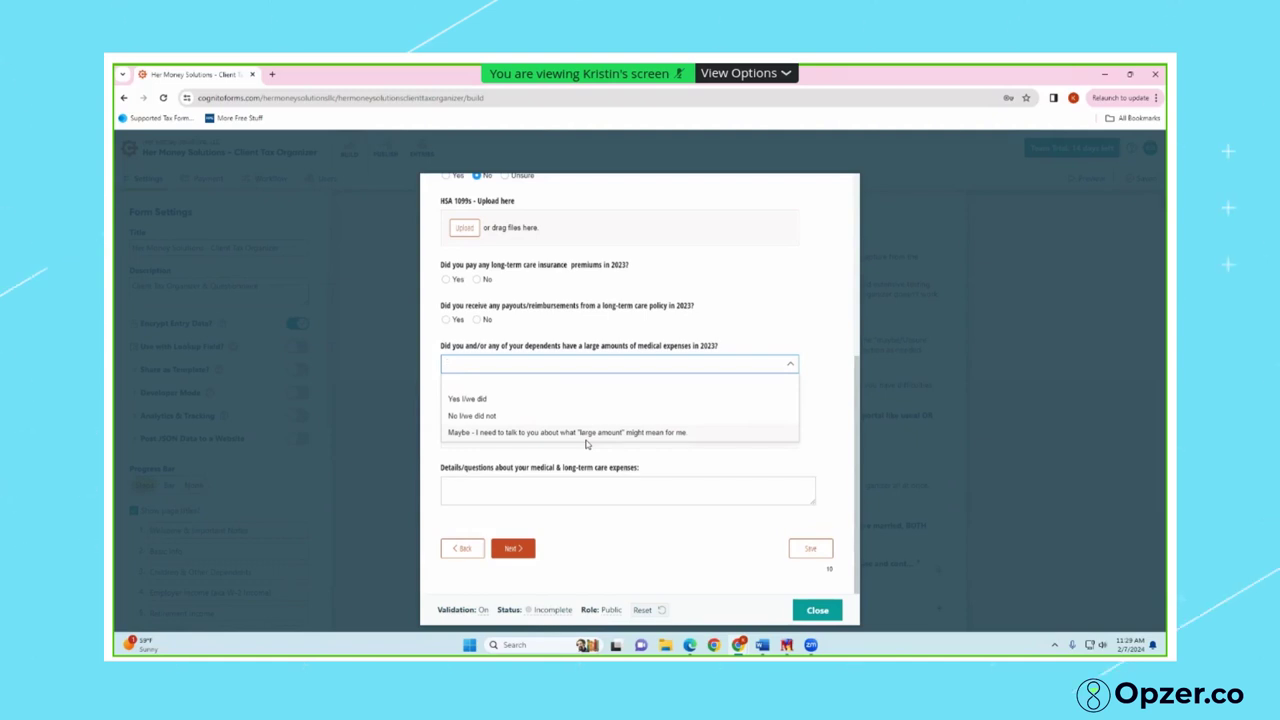
pyautogui.click(586, 438)
# Read through the Other Deductions and Energy Credits questions, then advance to the Education page
pyautogui.scroll(6, 517, 558)
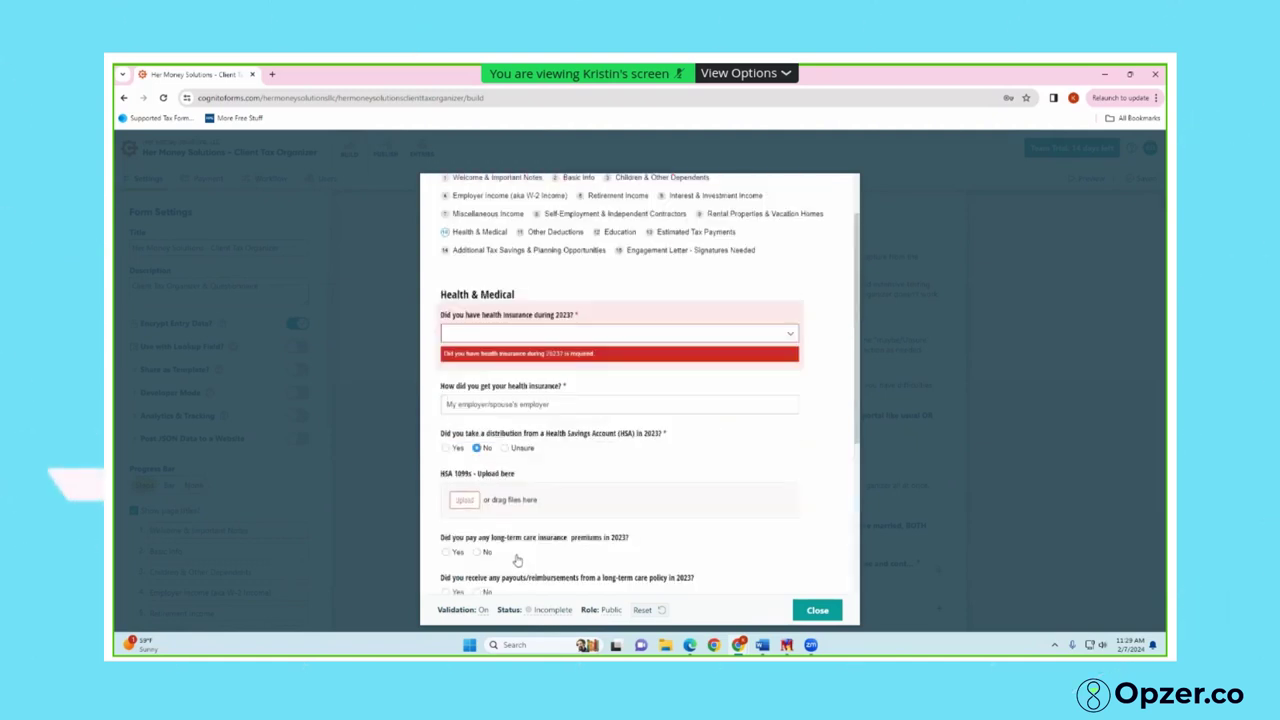
pyautogui.scroll(-5, 521, 556)
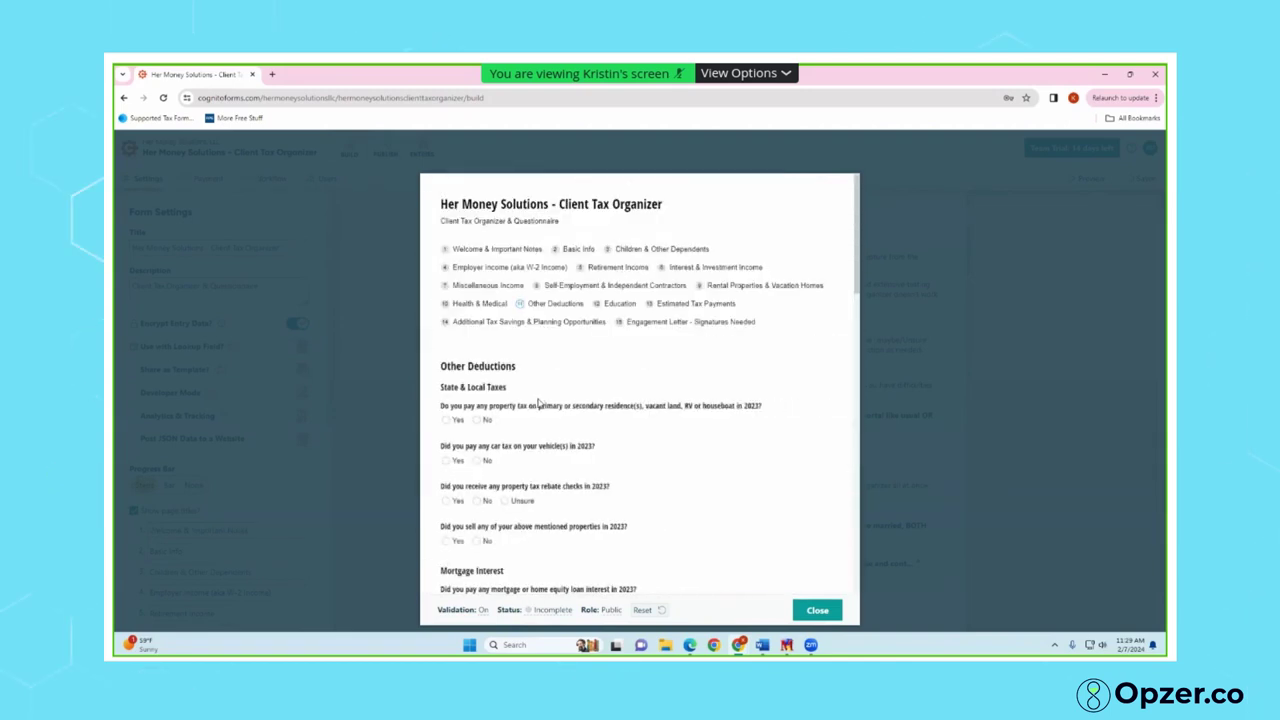
pyautogui.scroll(-3, 700, 310)
pyautogui.scroll(-6, 646, 276)
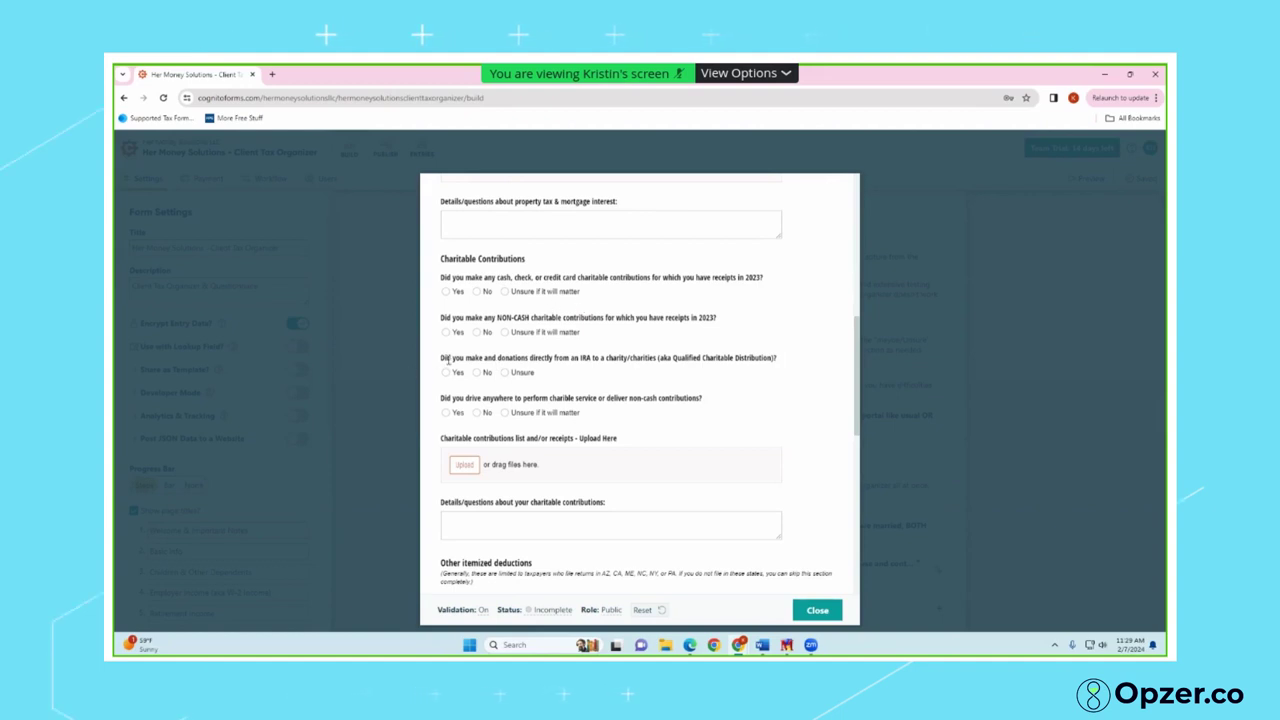
pyautogui.moveTo(442, 357); pyautogui.dragTo(591, 372)
pyautogui.click(603, 378)
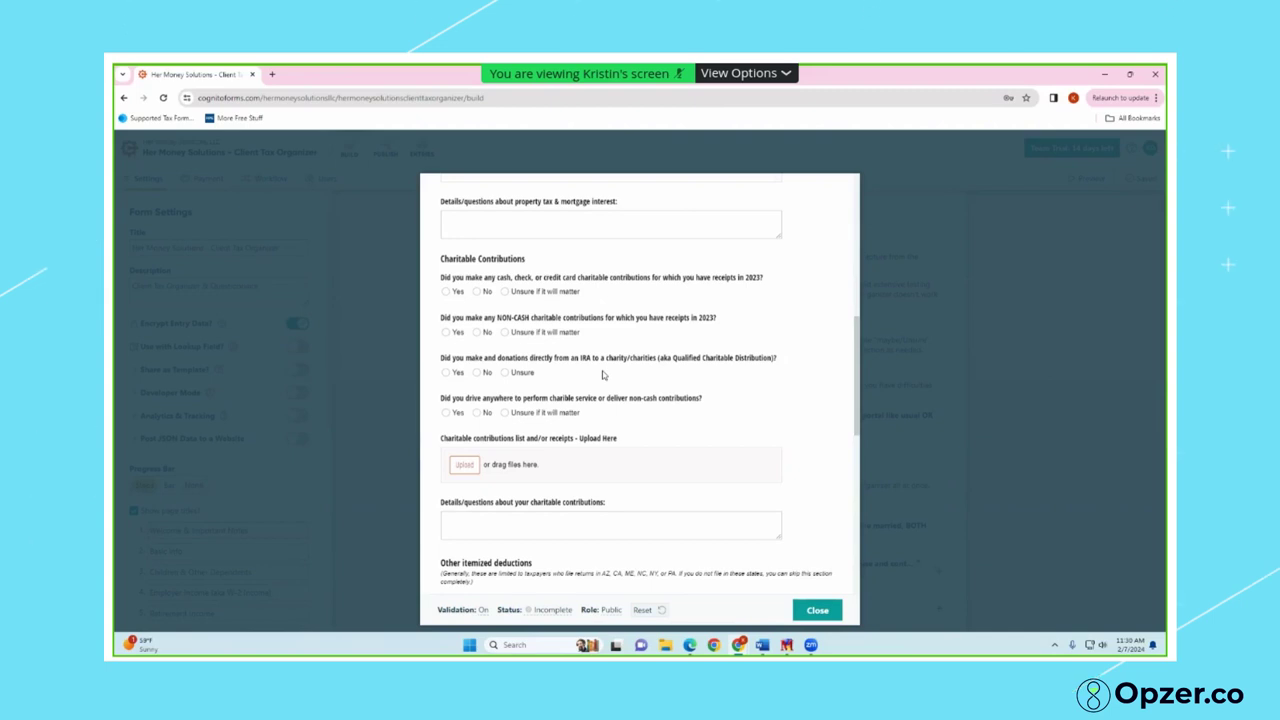
pyautogui.scroll(-3, 603, 375)
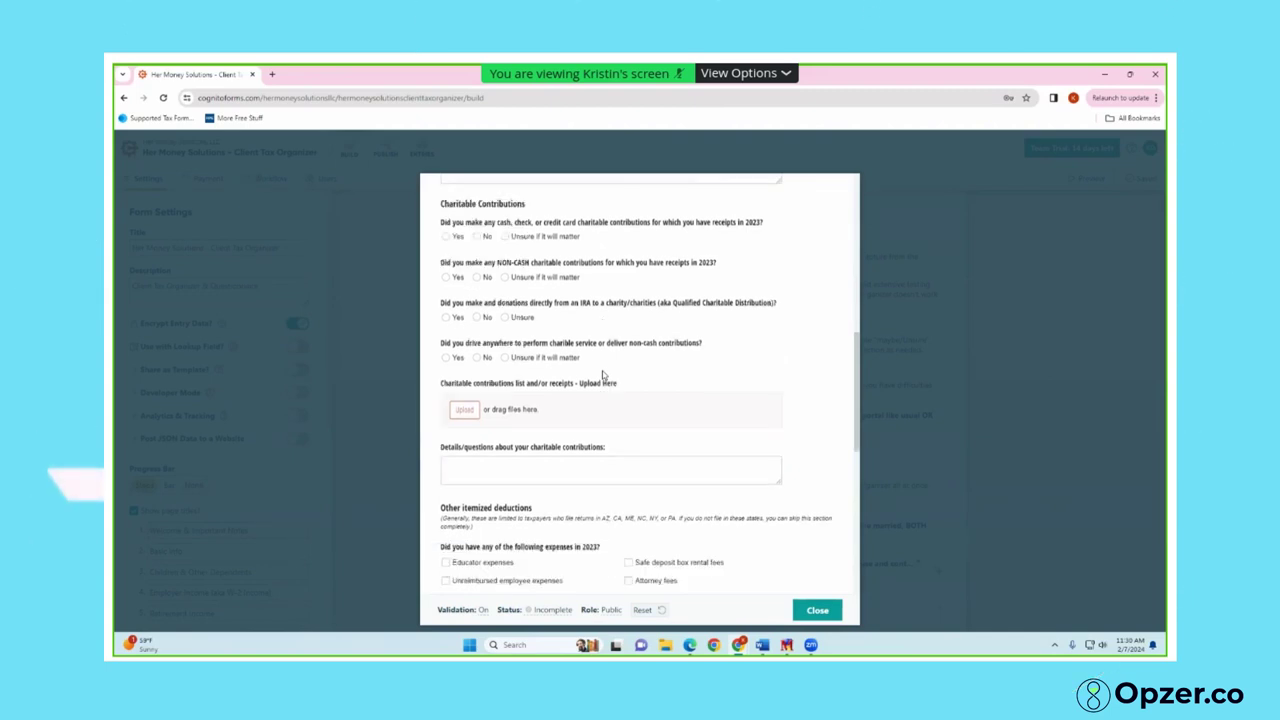
pyautogui.scroll(-5, 600, 395)
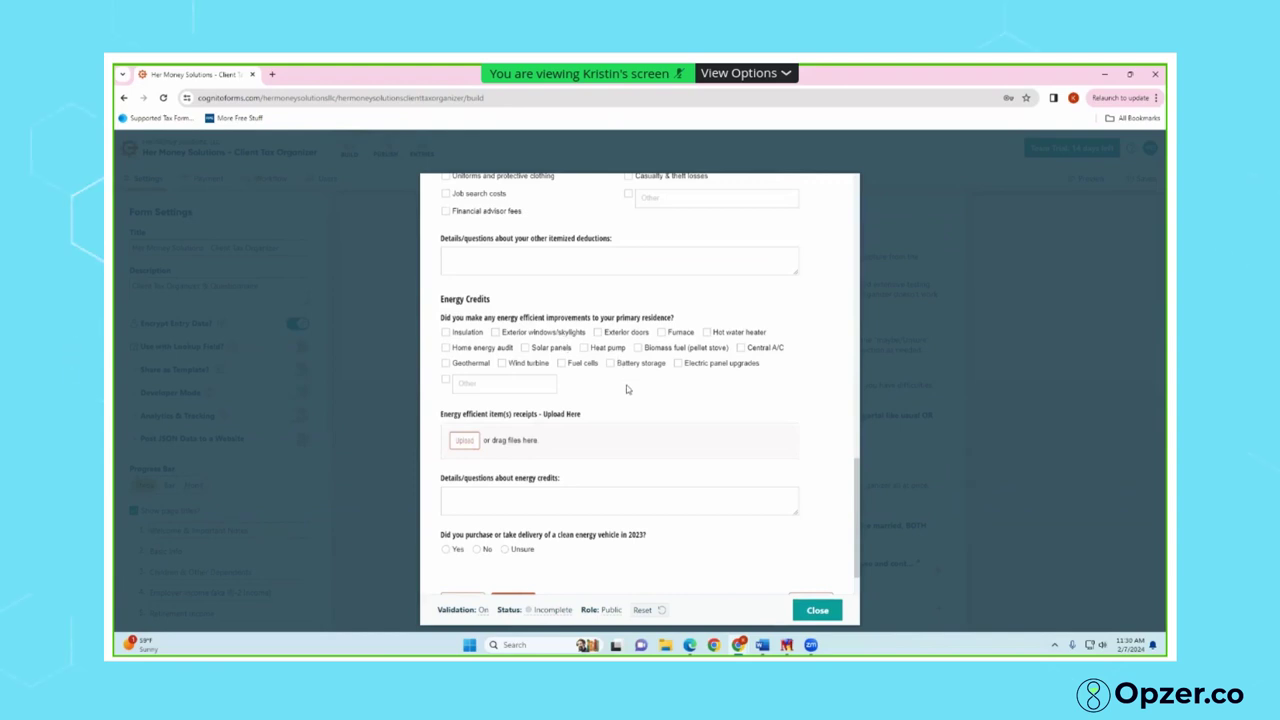
pyautogui.scroll(-1, 626, 392)
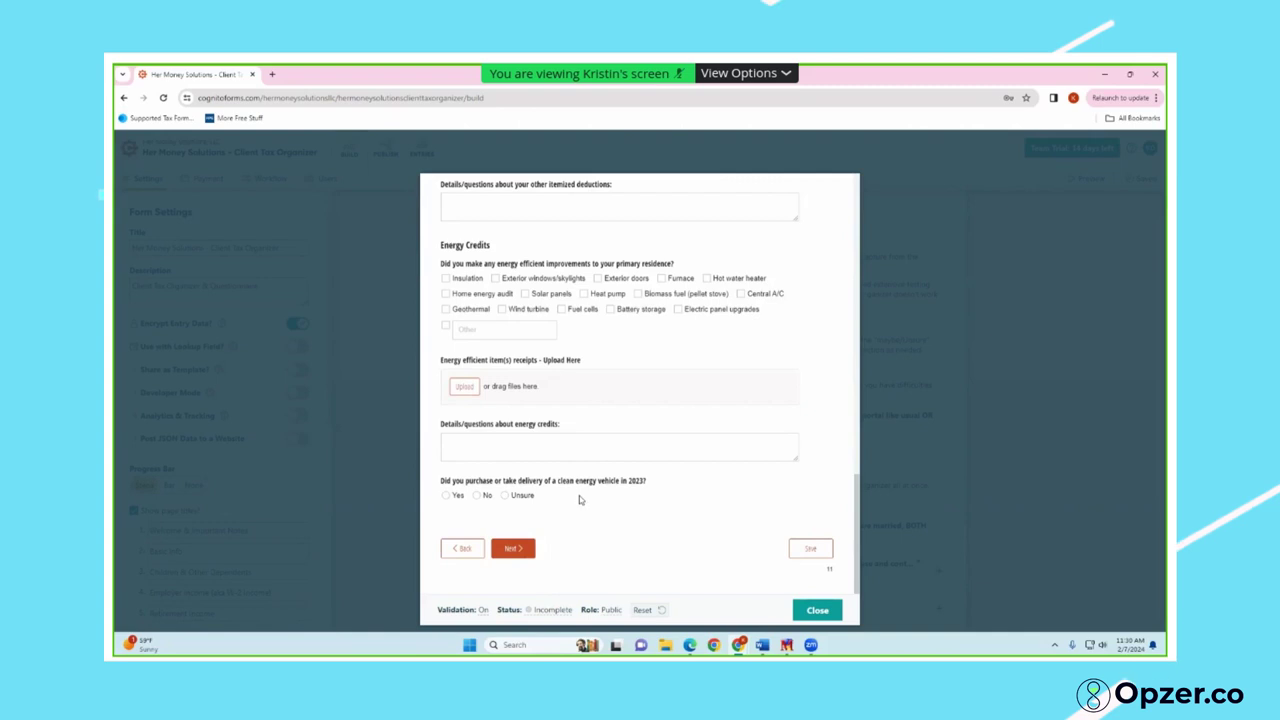
pyautogui.click(512, 549)
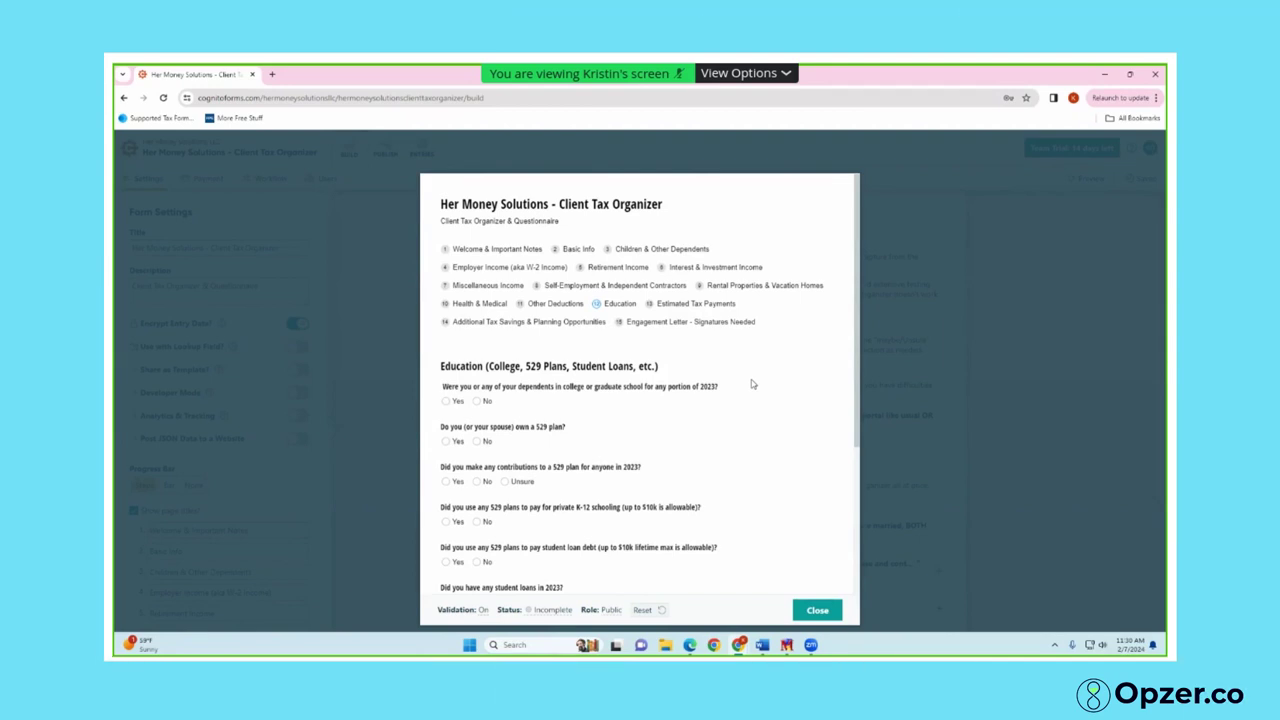
pyautogui.scroll(-2, 752, 384)
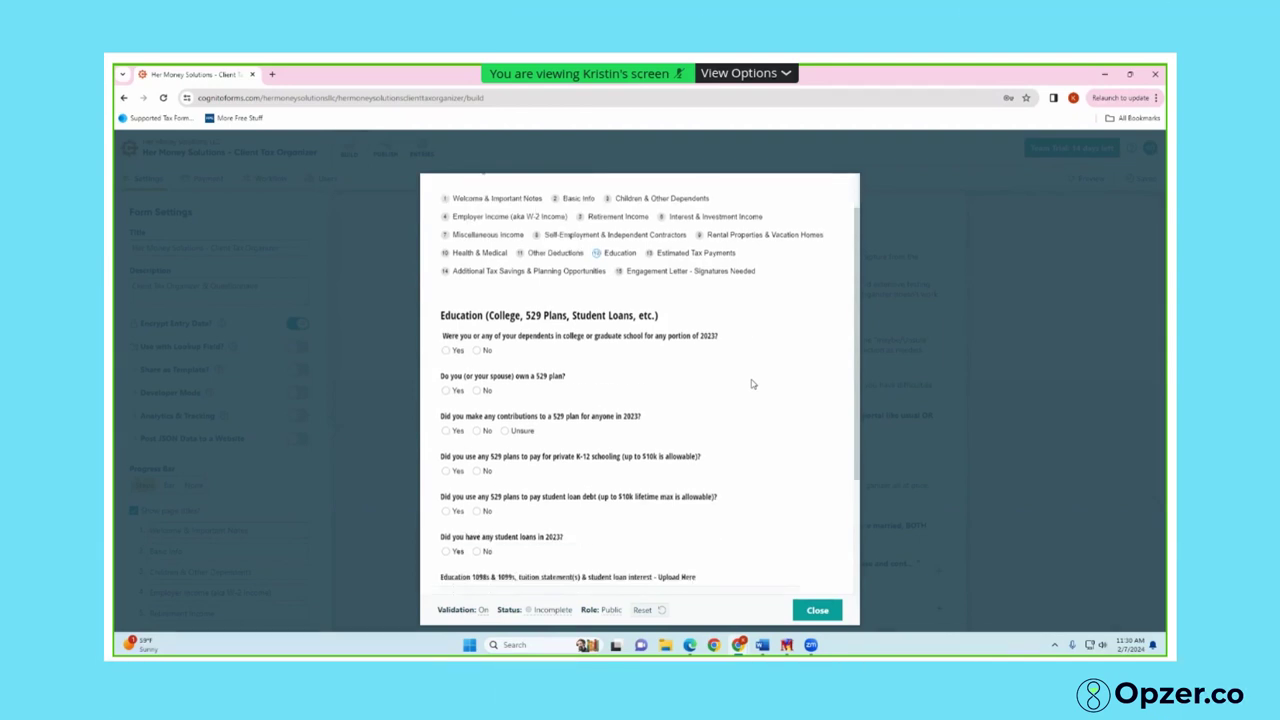
pyautogui.scroll(-1, 752, 384)
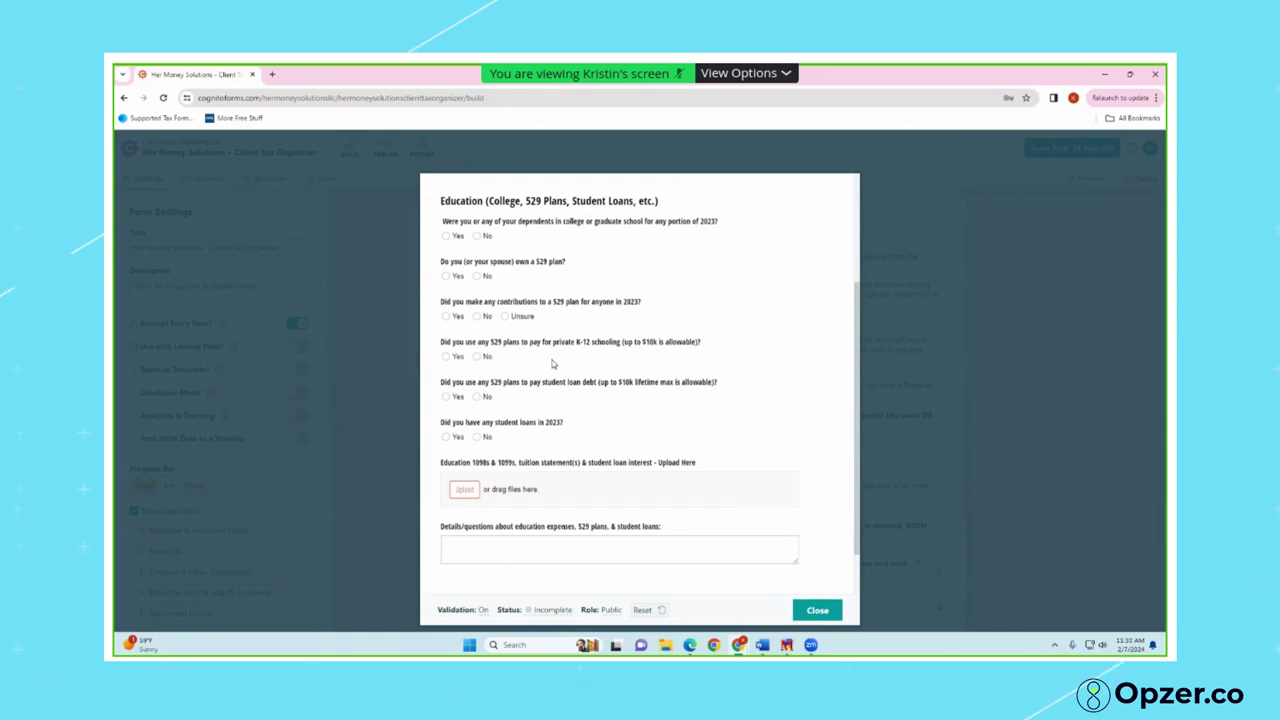
pyautogui.scroll(-1, 561, 561)
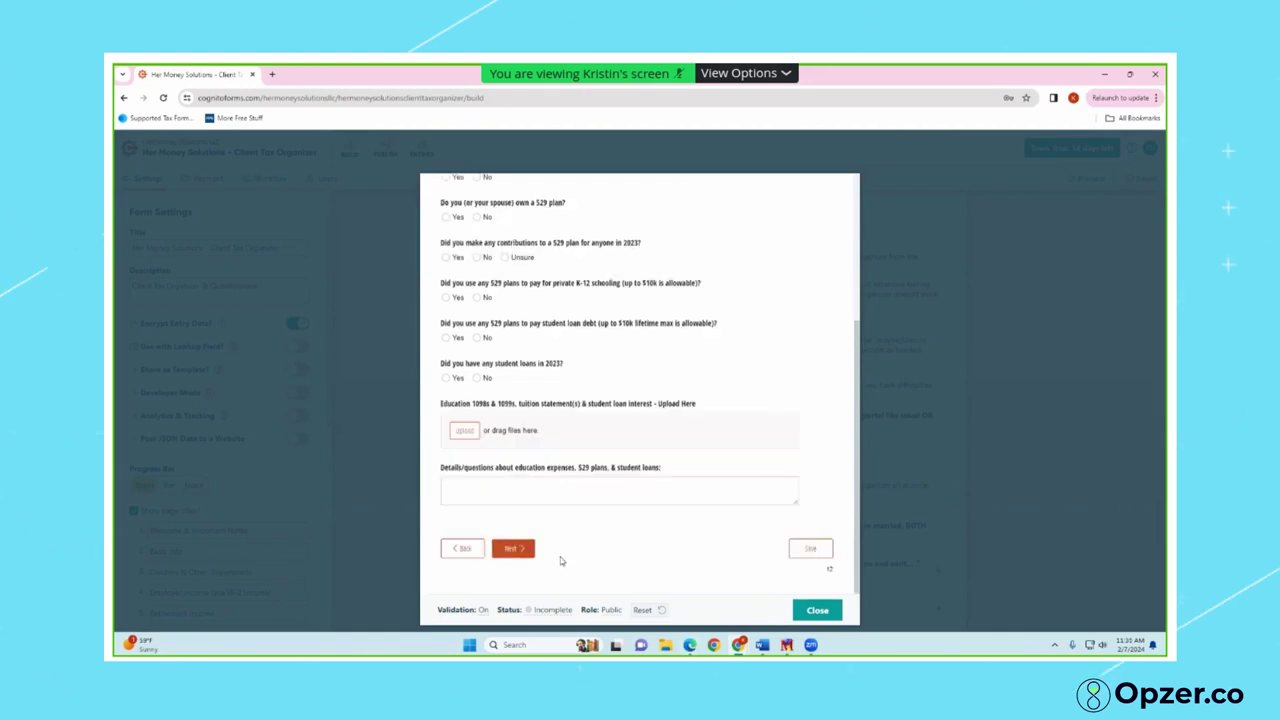
# On Estimated Tax Payments, check that Yes reveals IRS and state fields, then answer No and advance
pyautogui.click(530, 552)
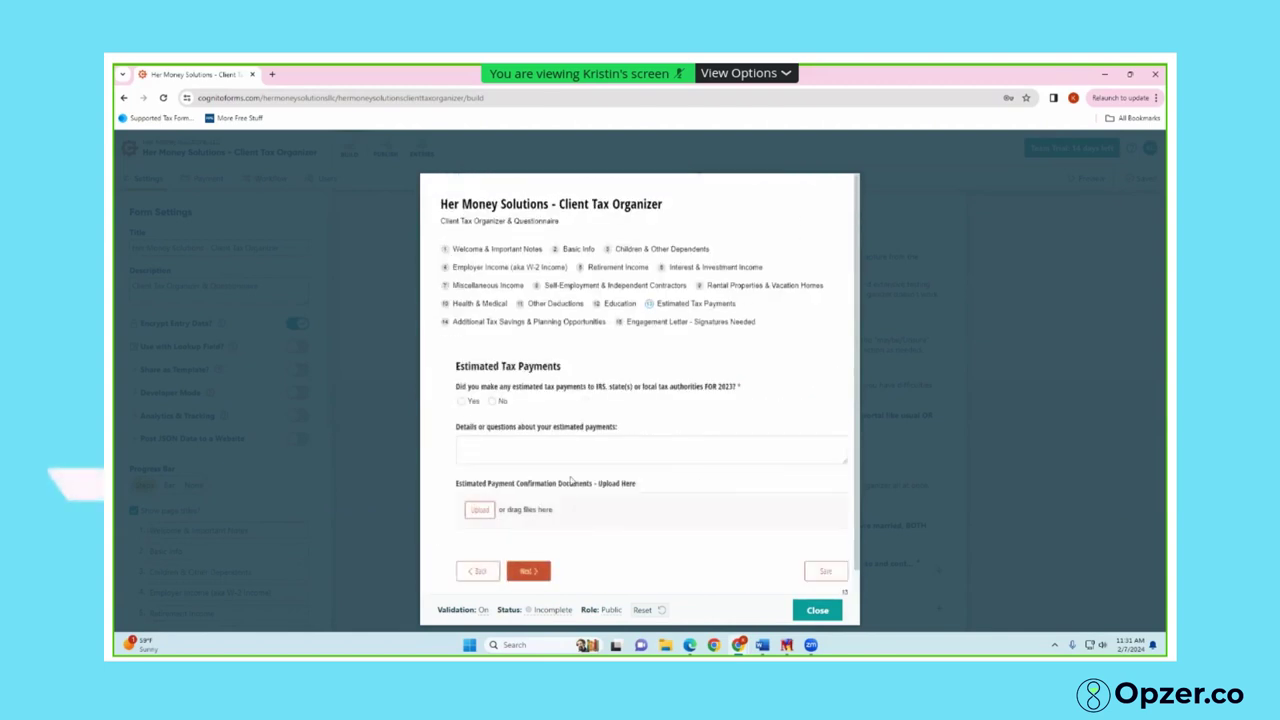
pyautogui.click(446, 401)
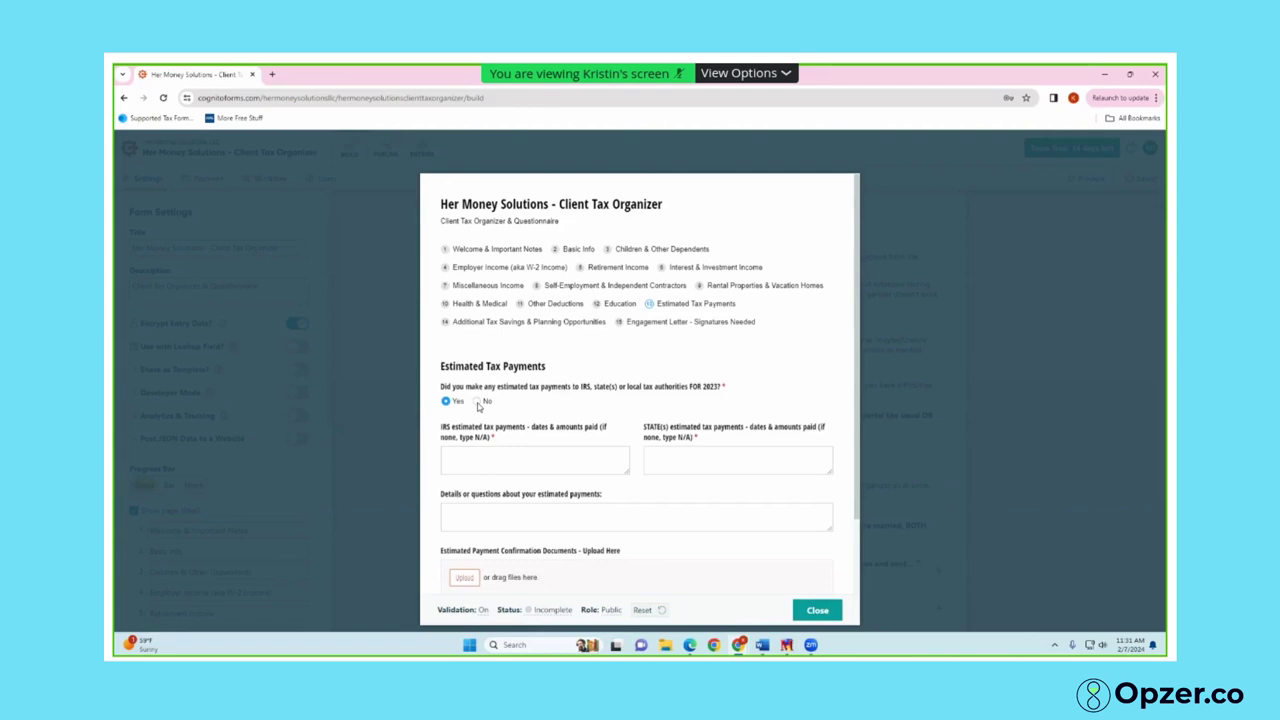
pyautogui.click(478, 401)
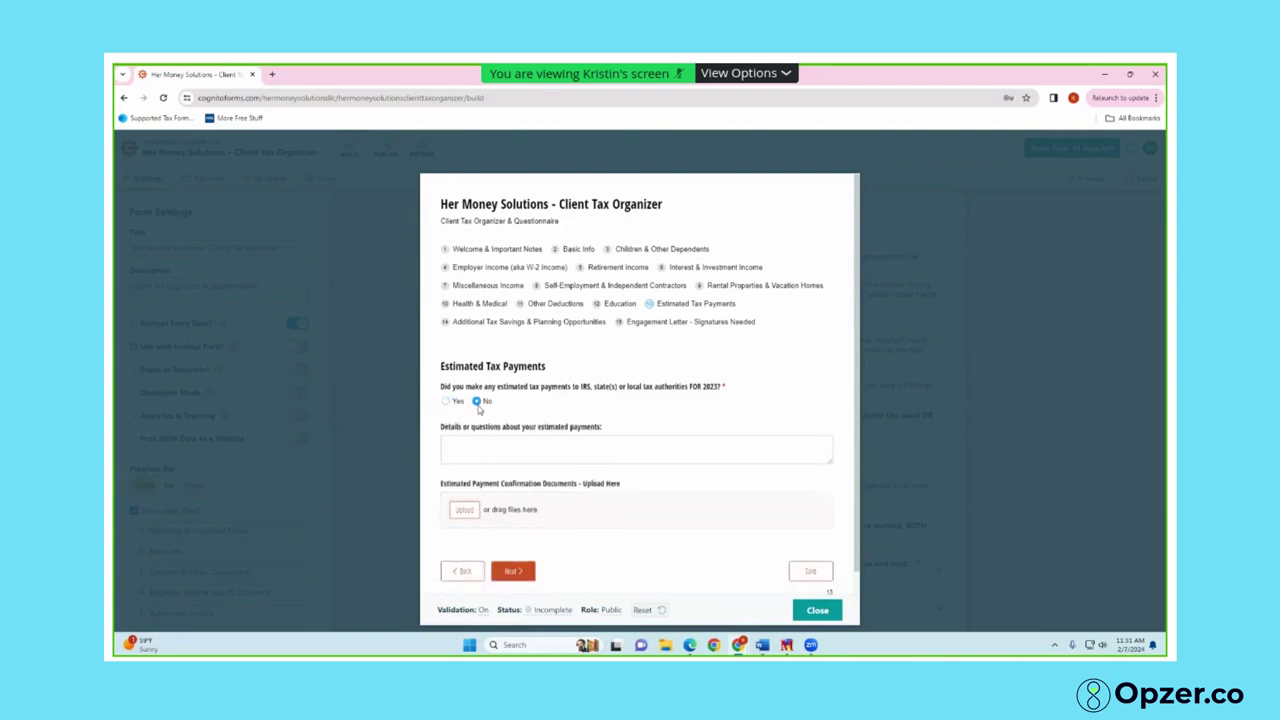
pyautogui.click(510, 558)
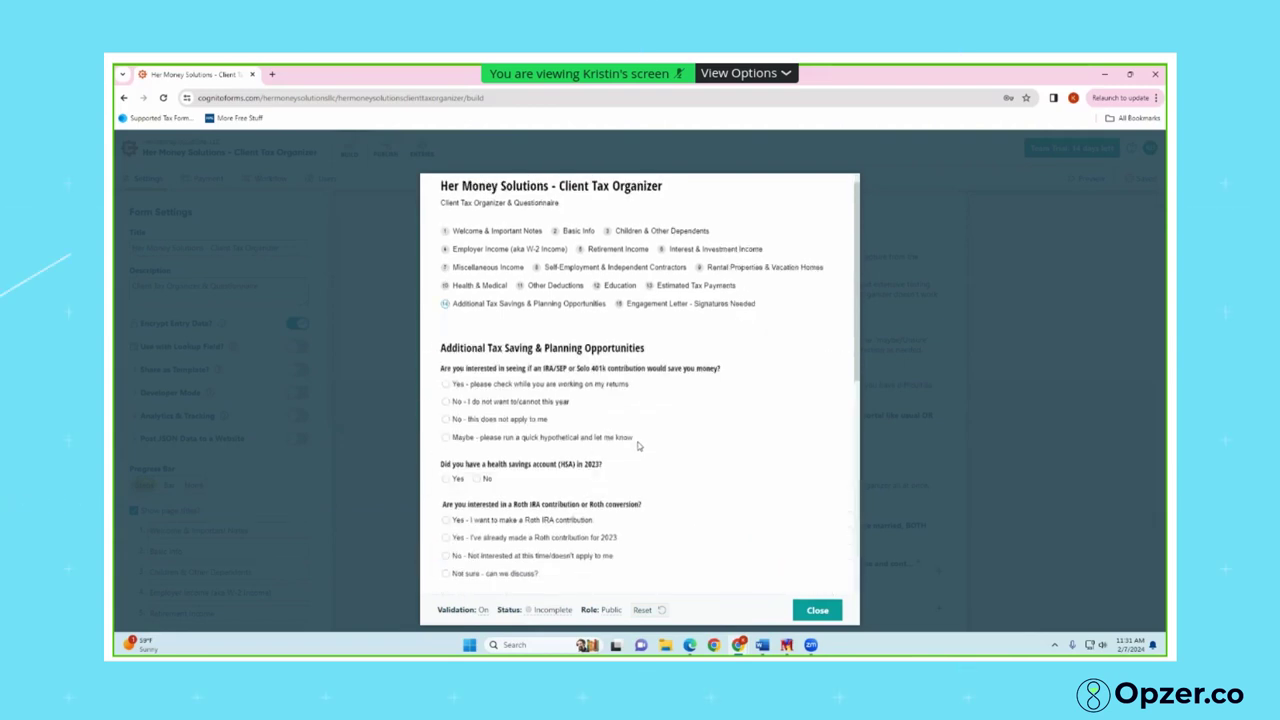
pyautogui.scroll(-1, 637, 443)
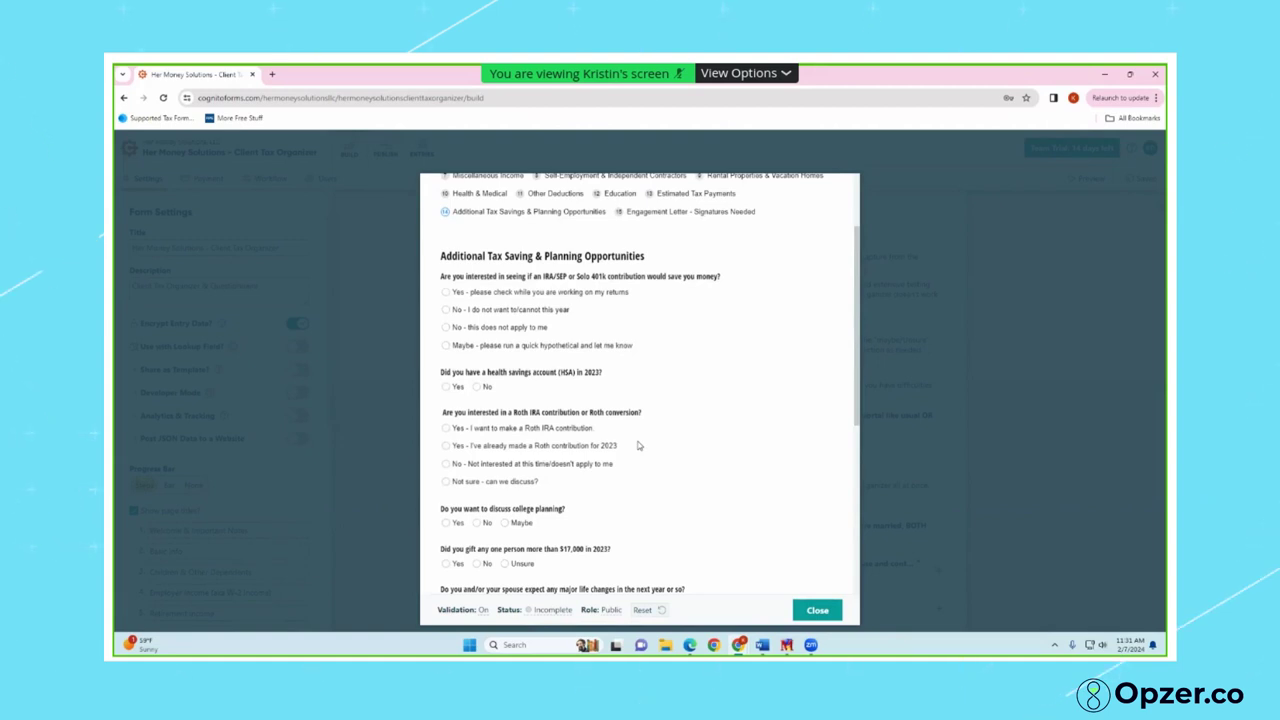
pyautogui.scroll(-1, 638, 445)
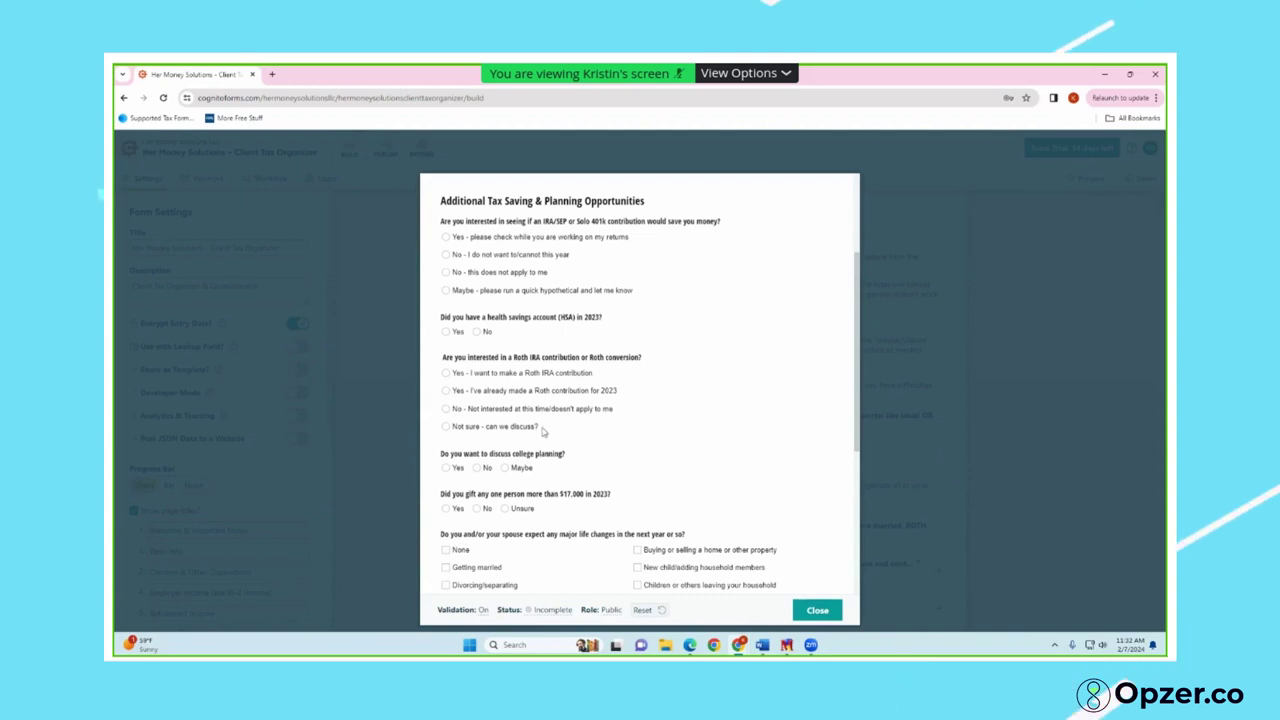
pyautogui.scroll(-3, 491, 397)
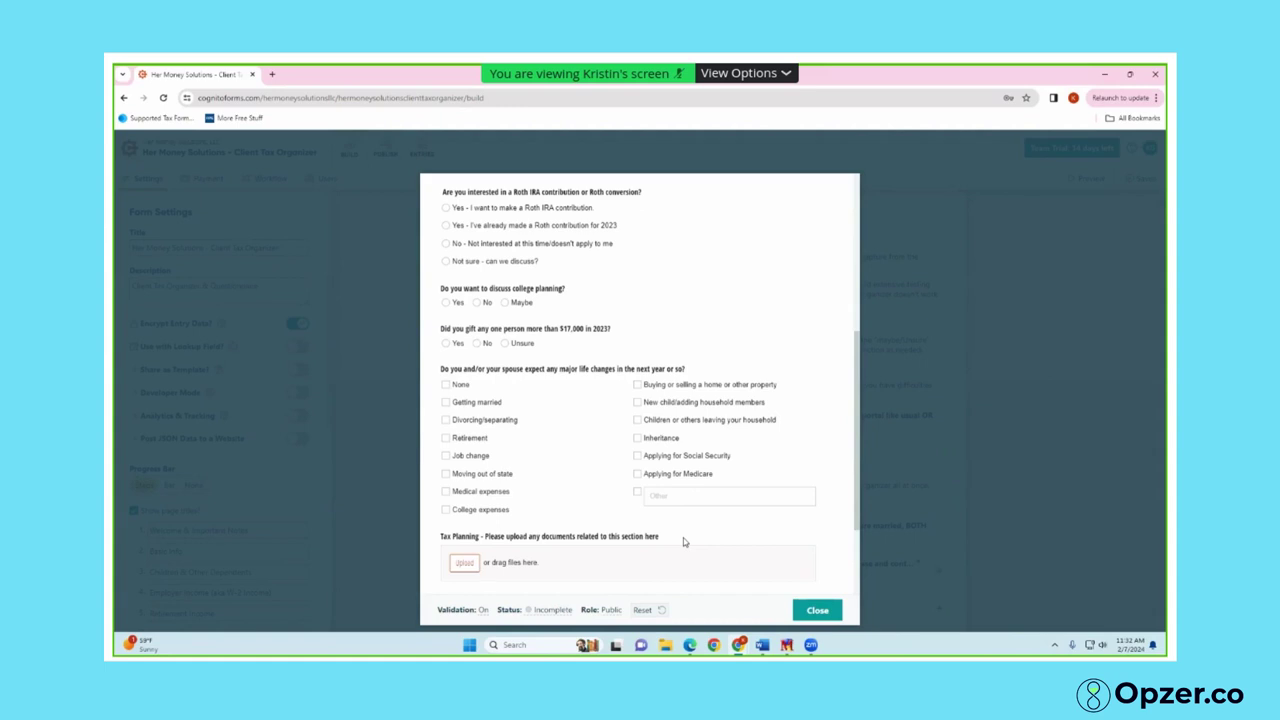
pyautogui.scroll(-2, 683, 538)
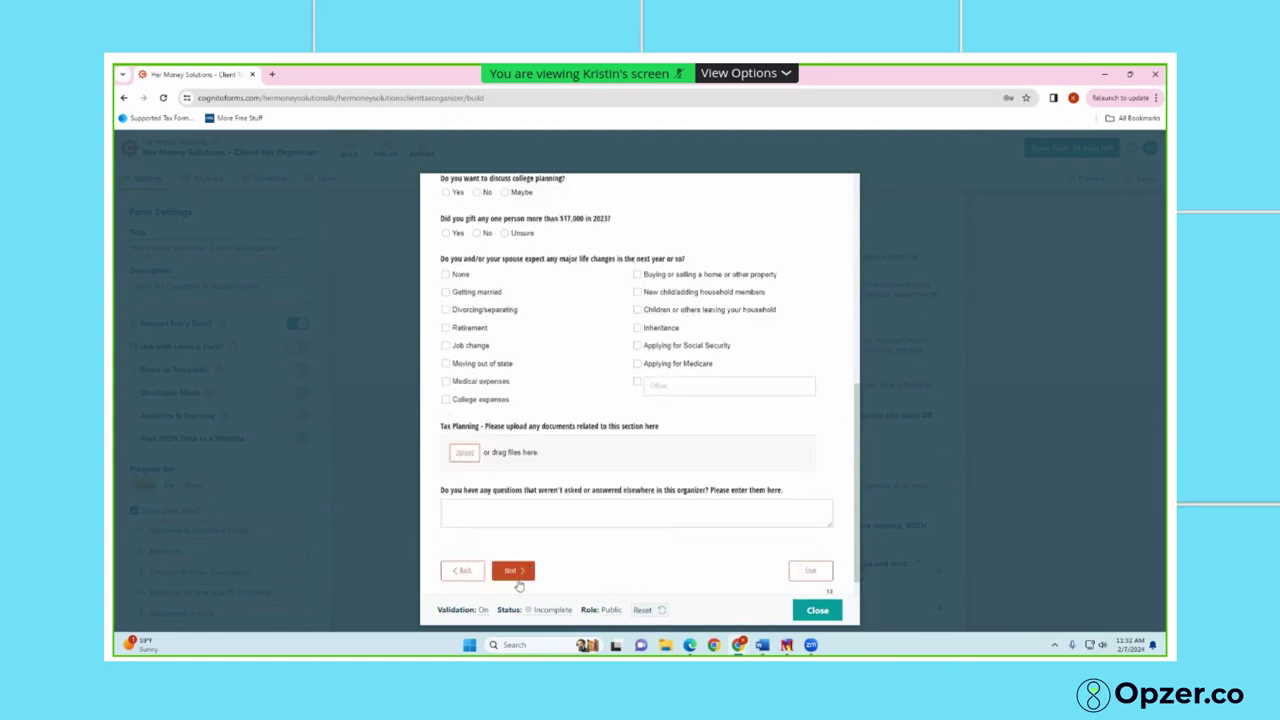
pyautogui.click(516, 576)
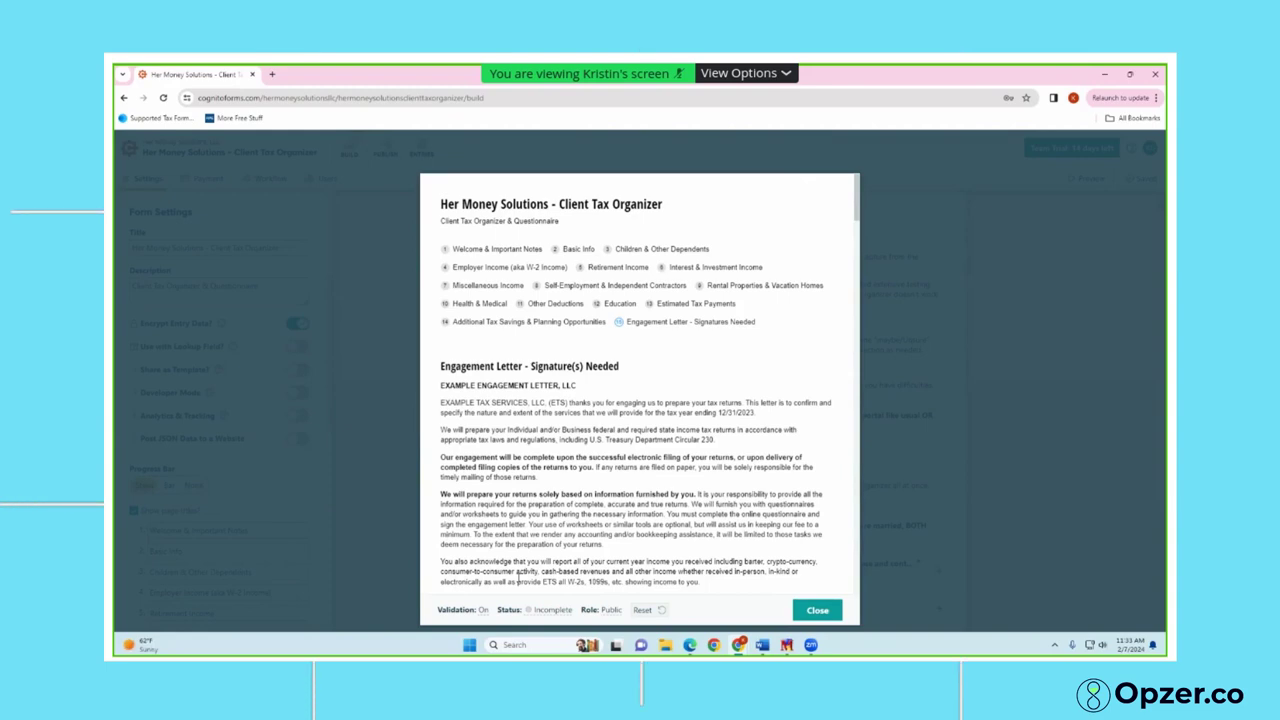
pyautogui.scroll(-10, 525, 458)
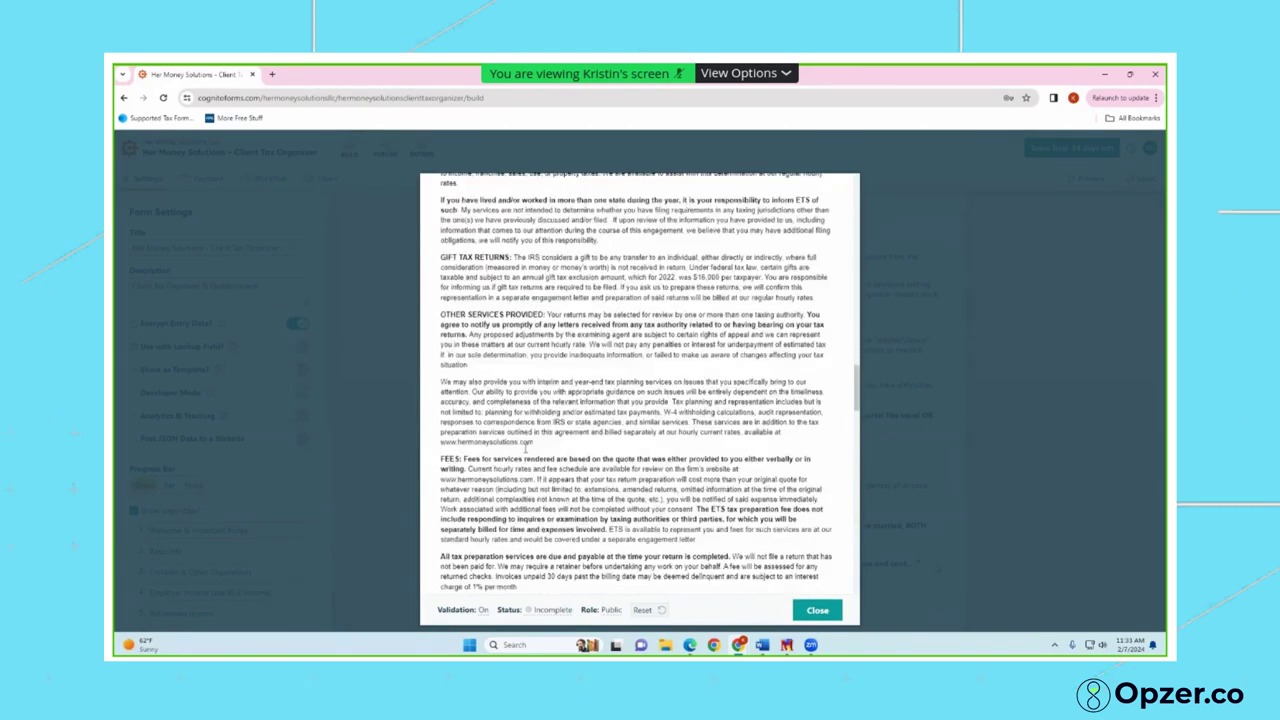
pyautogui.scroll(-15, 525, 441)
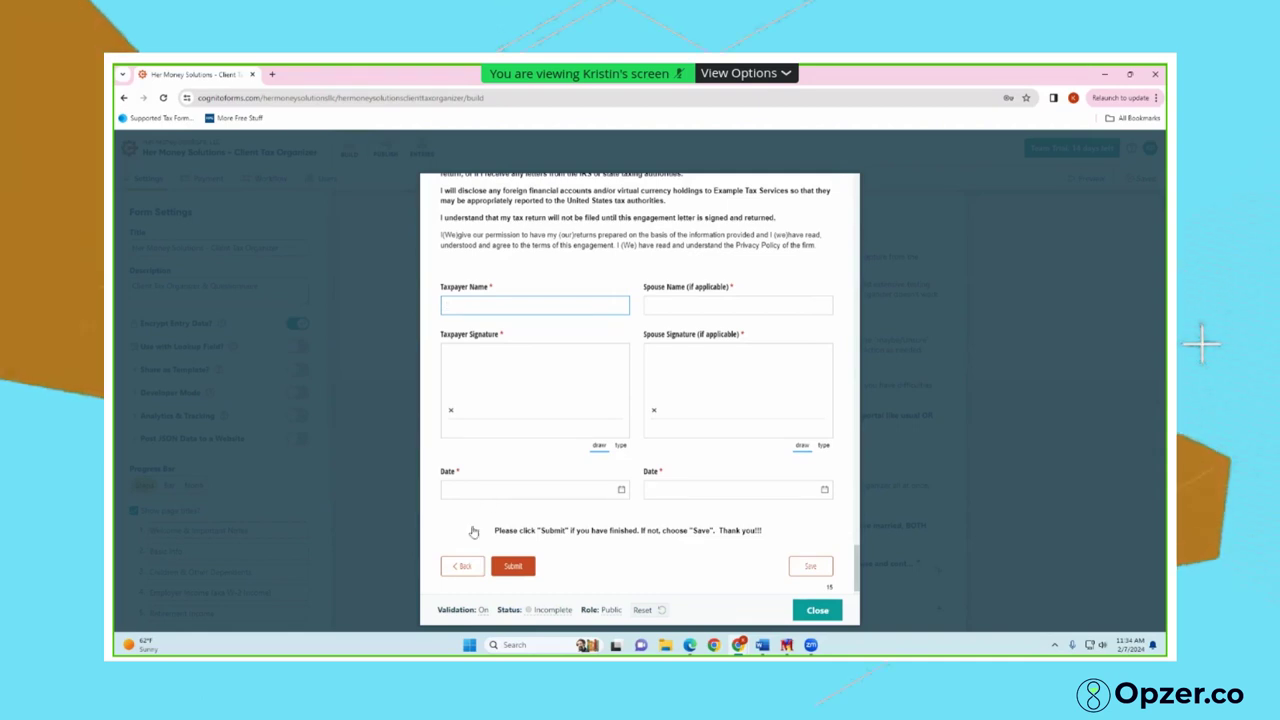
pyautogui.click(462, 566)
# Save the organizer's progress, enter the client's email address for the resume link, and close the notice
pyautogui.scroll(-15, 640, 400)
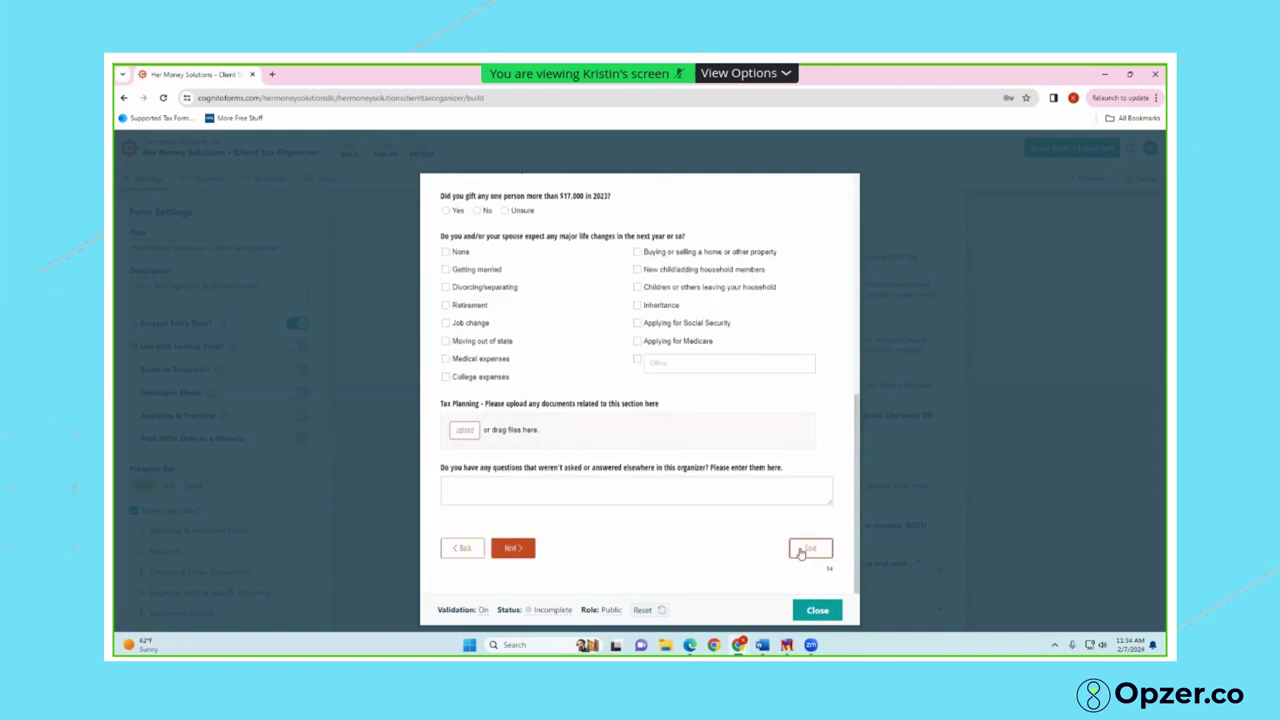
pyautogui.click(805, 549)
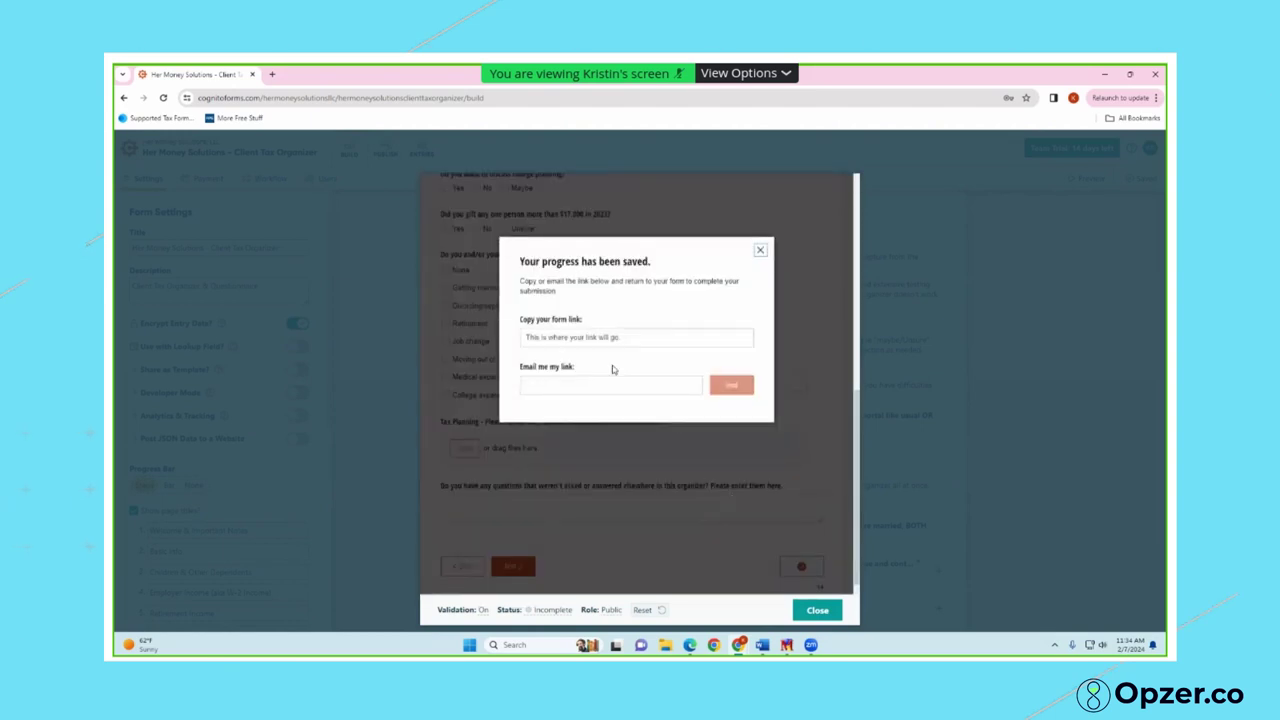
pyautogui.click(592, 382)
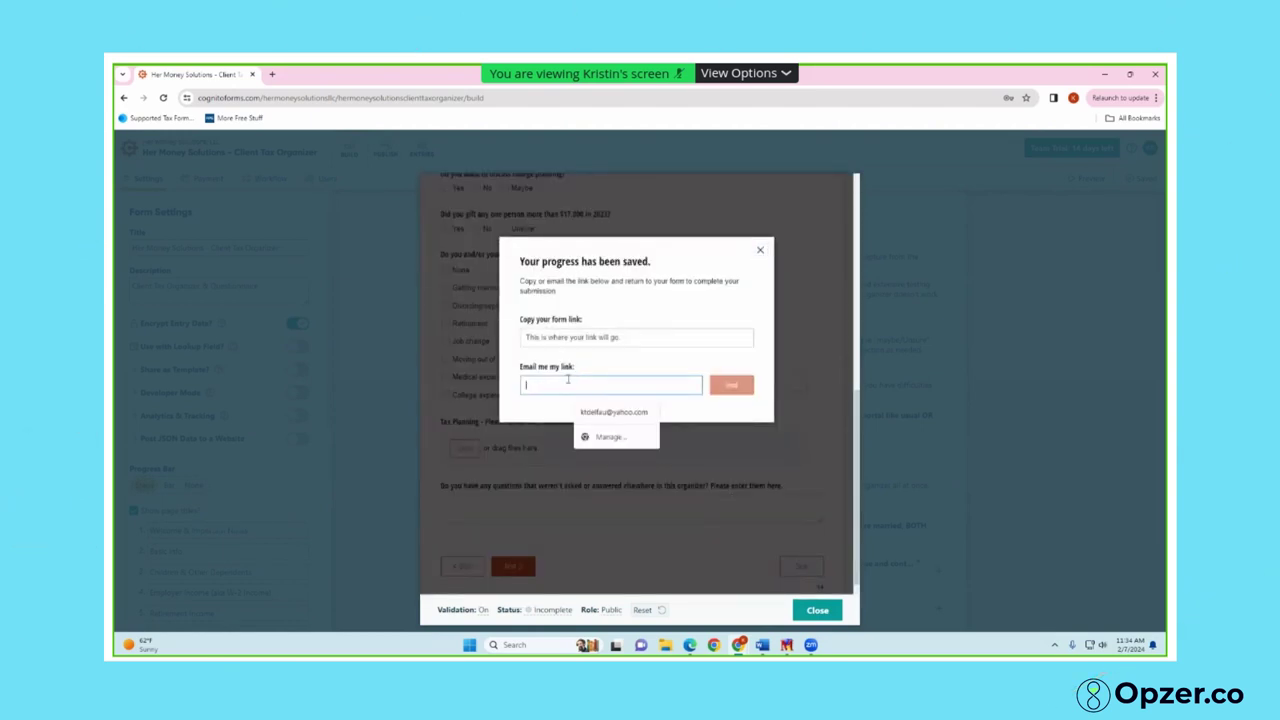
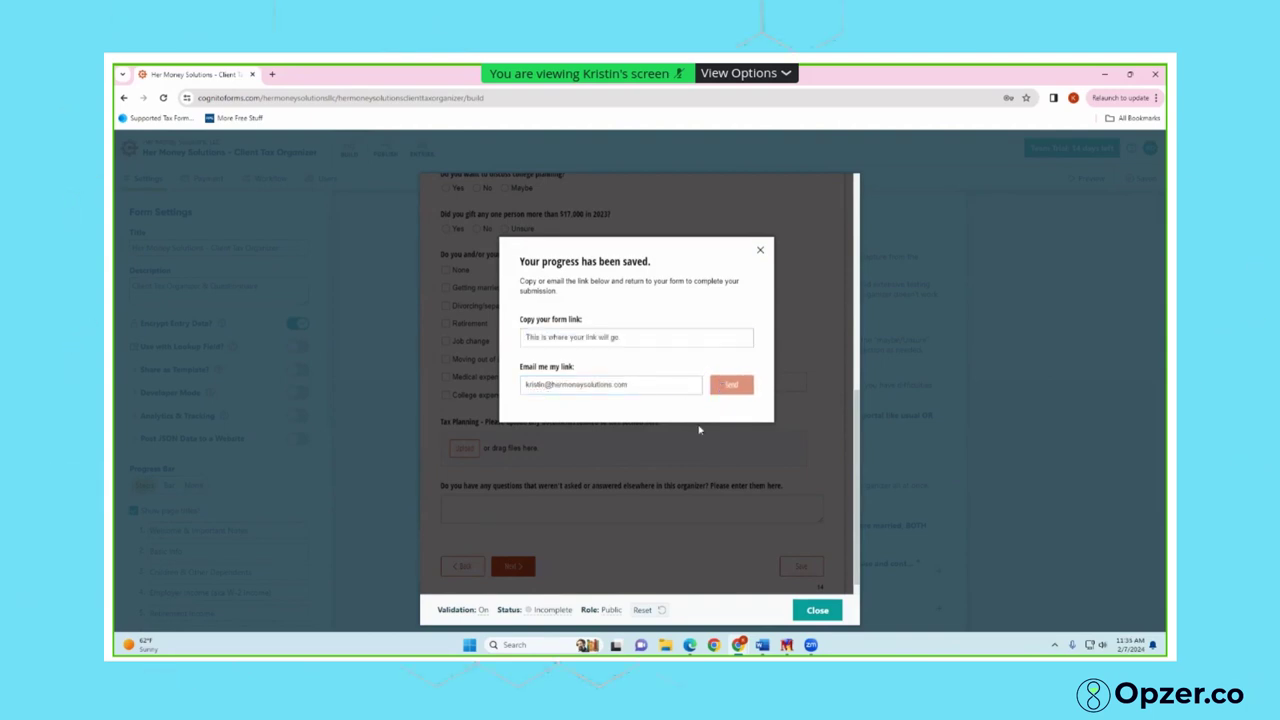
pyautogui.click(760, 250)
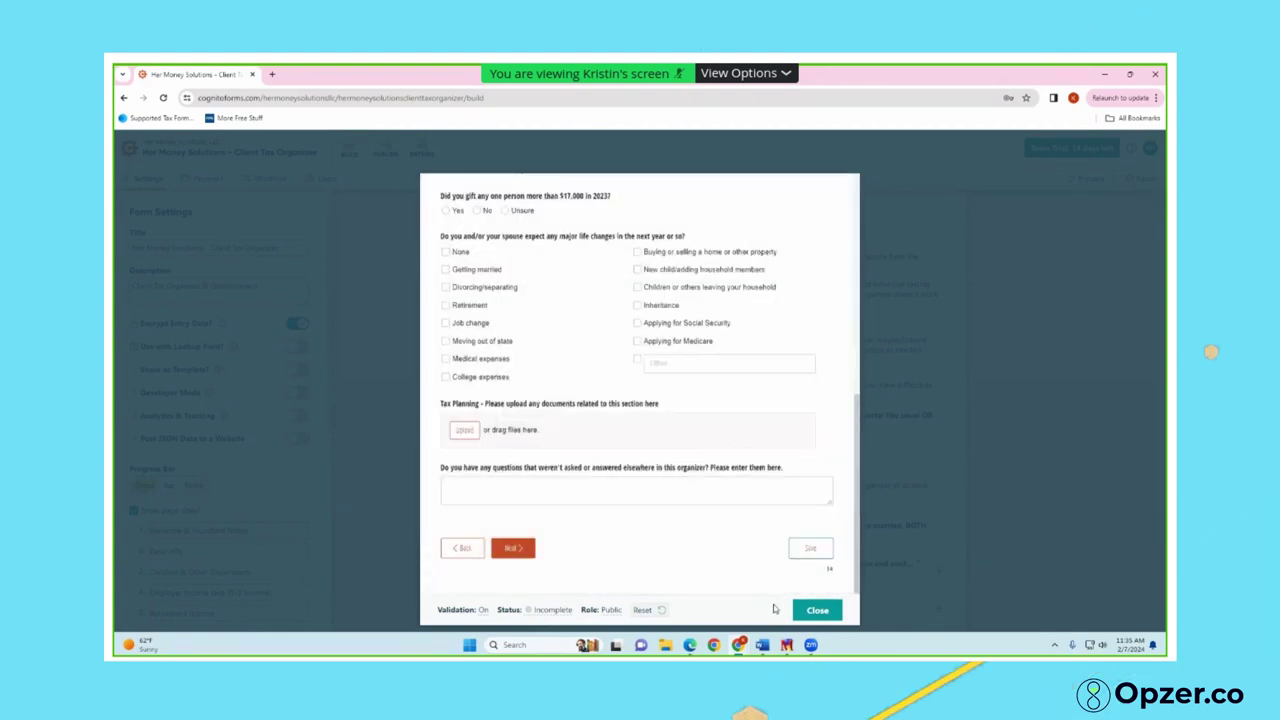